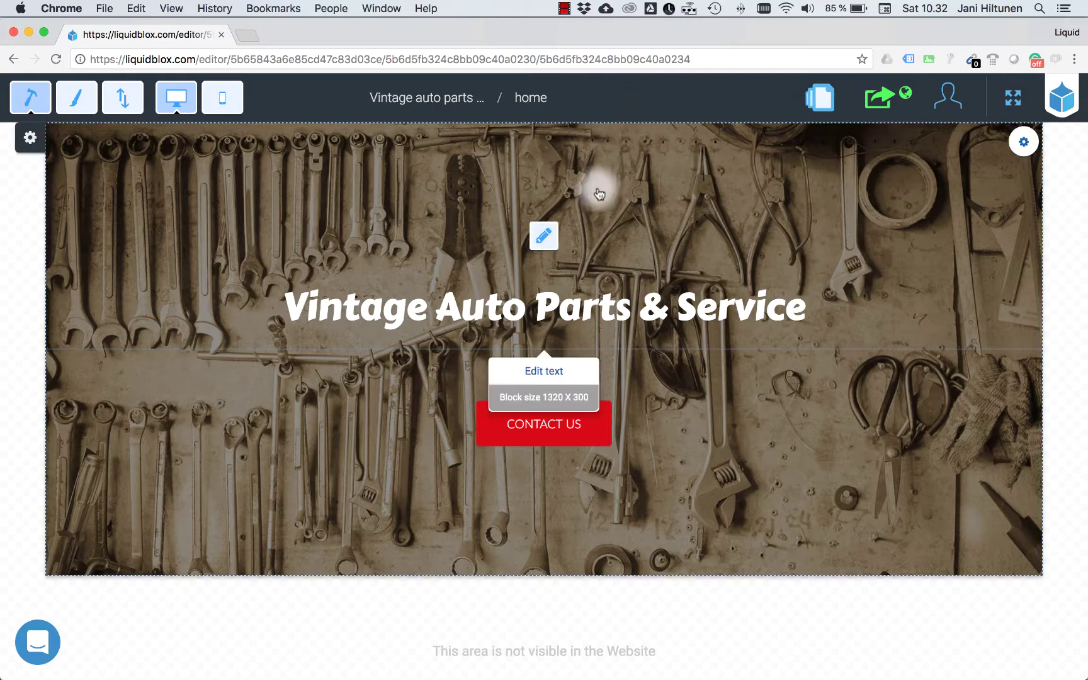
Add an empty full-width block above the hero section with the tools background.
mouse_move(536, 131)
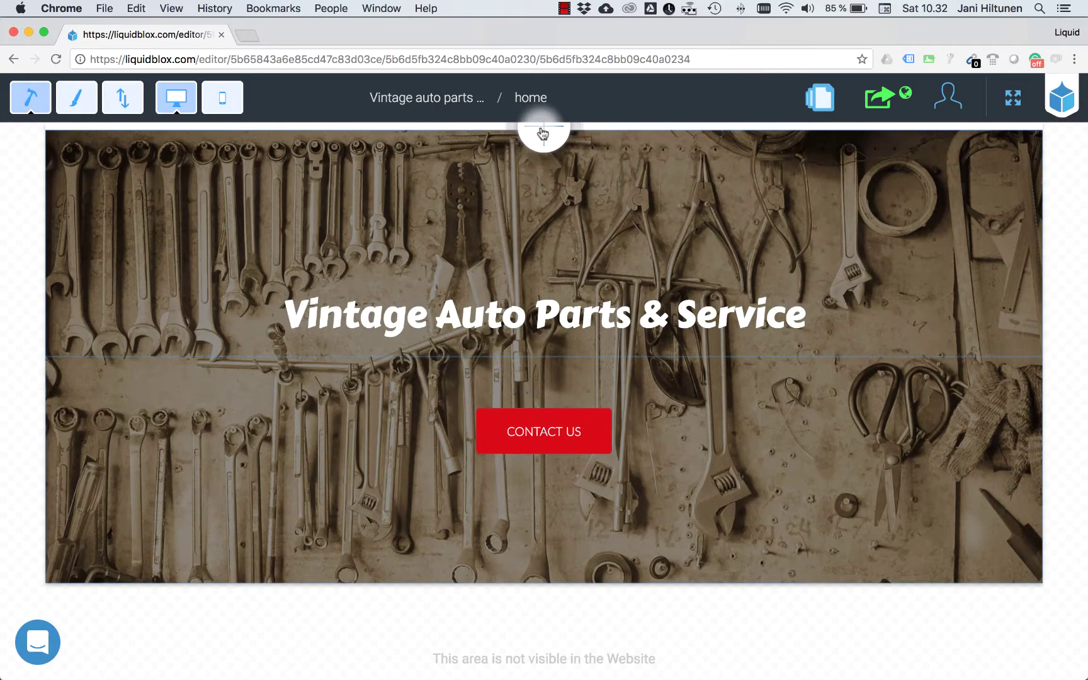
left_click(539, 131)
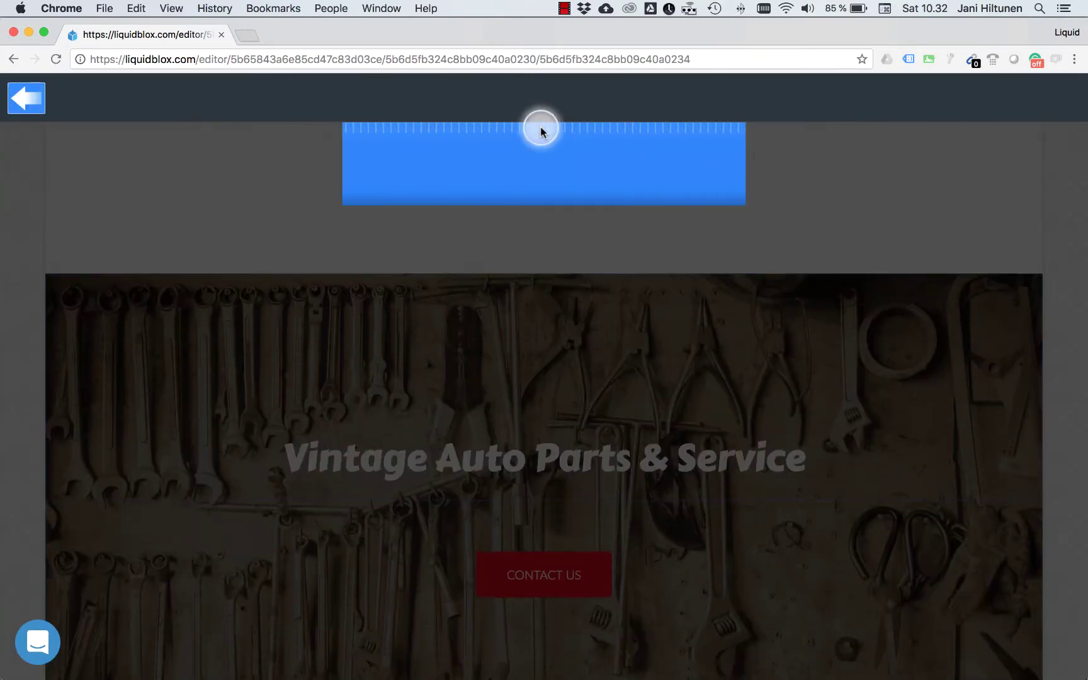
left_click(629, 182)
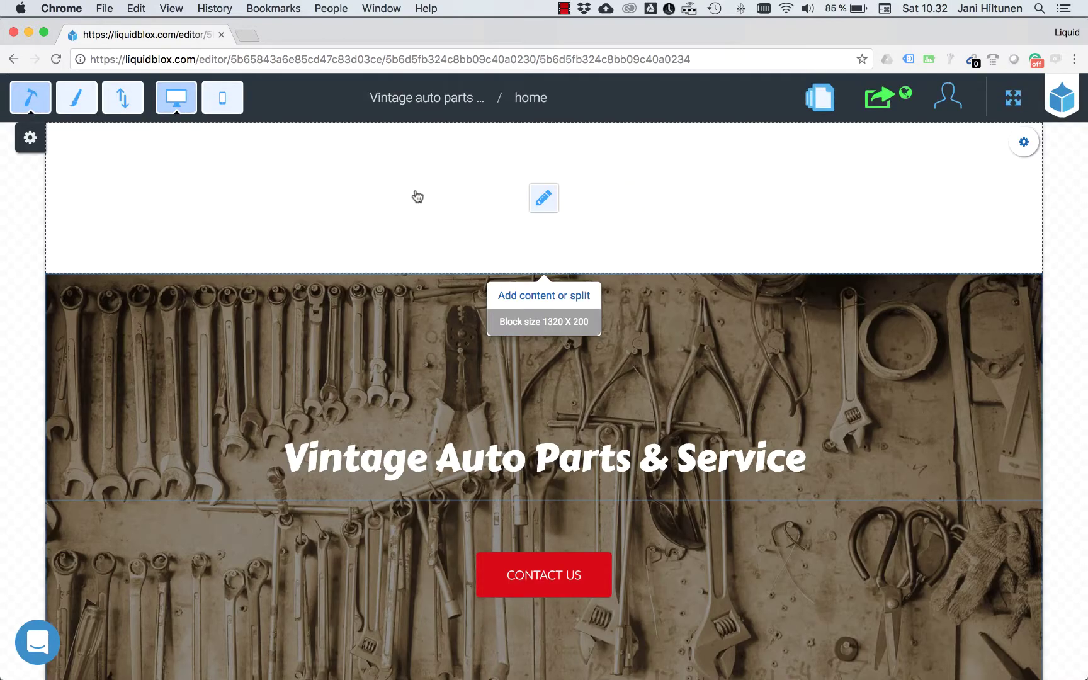
Set the height of the new empty block above the hero to 120 px and save it.
left_click(418, 197)
left_click(58, 327)
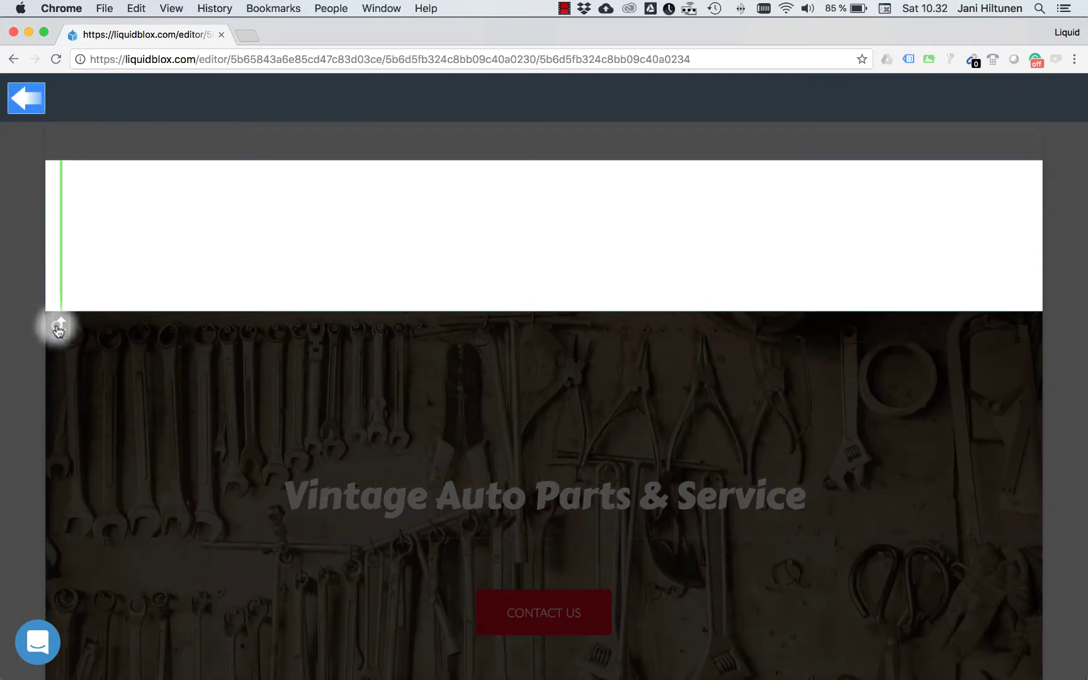
left_click(133, 325)
type("120")
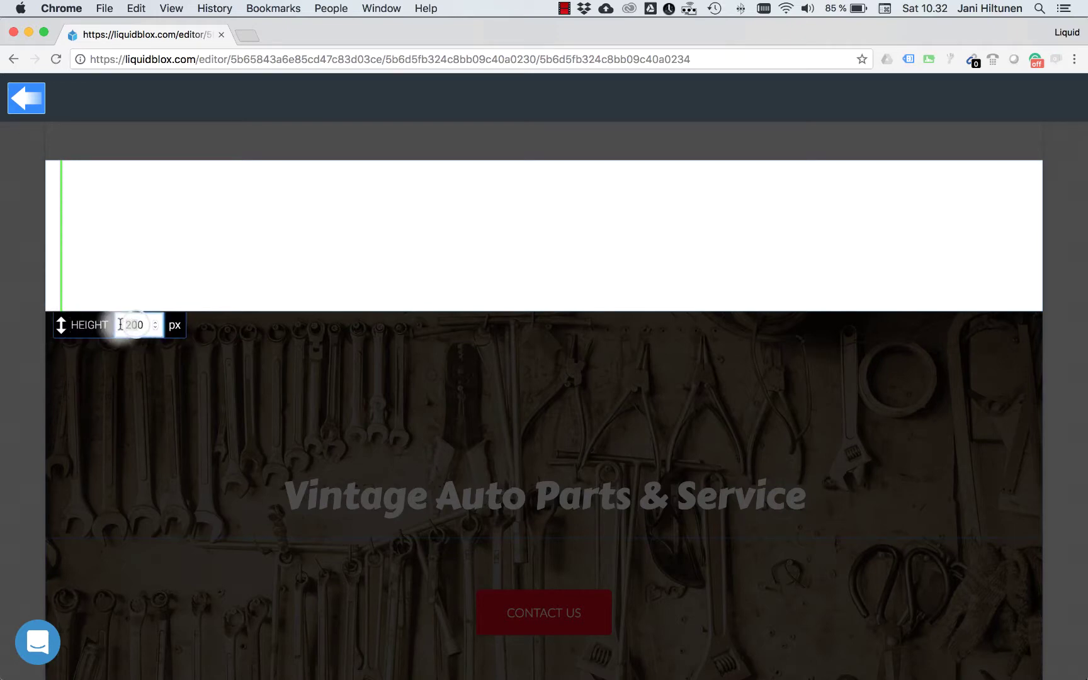
key("Return")
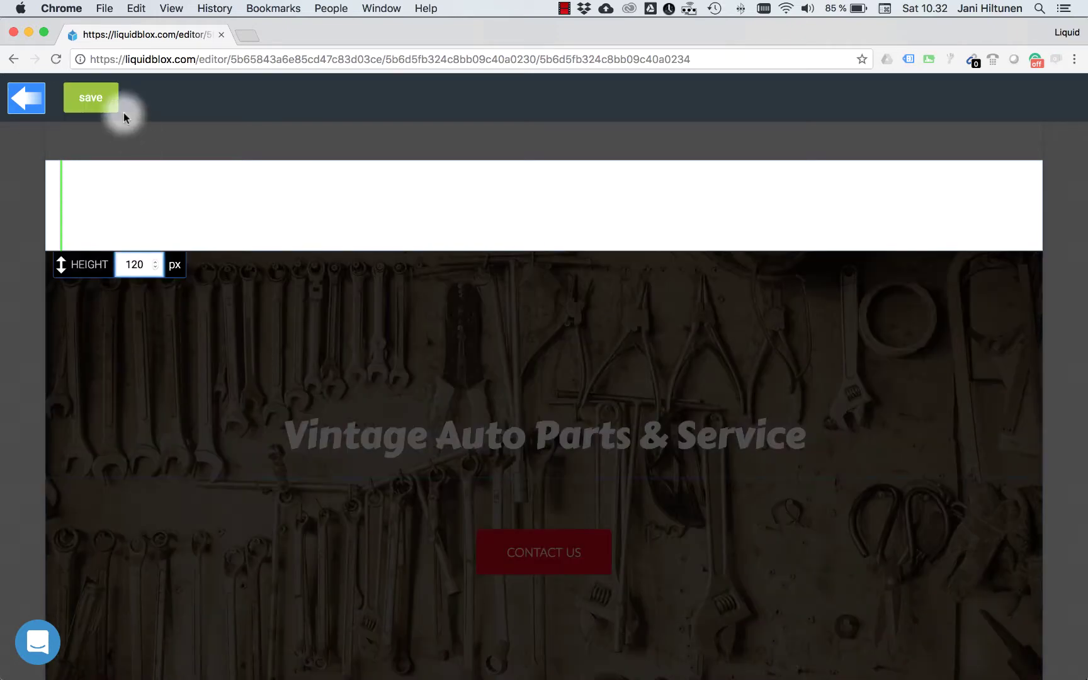
left_click(96, 98)
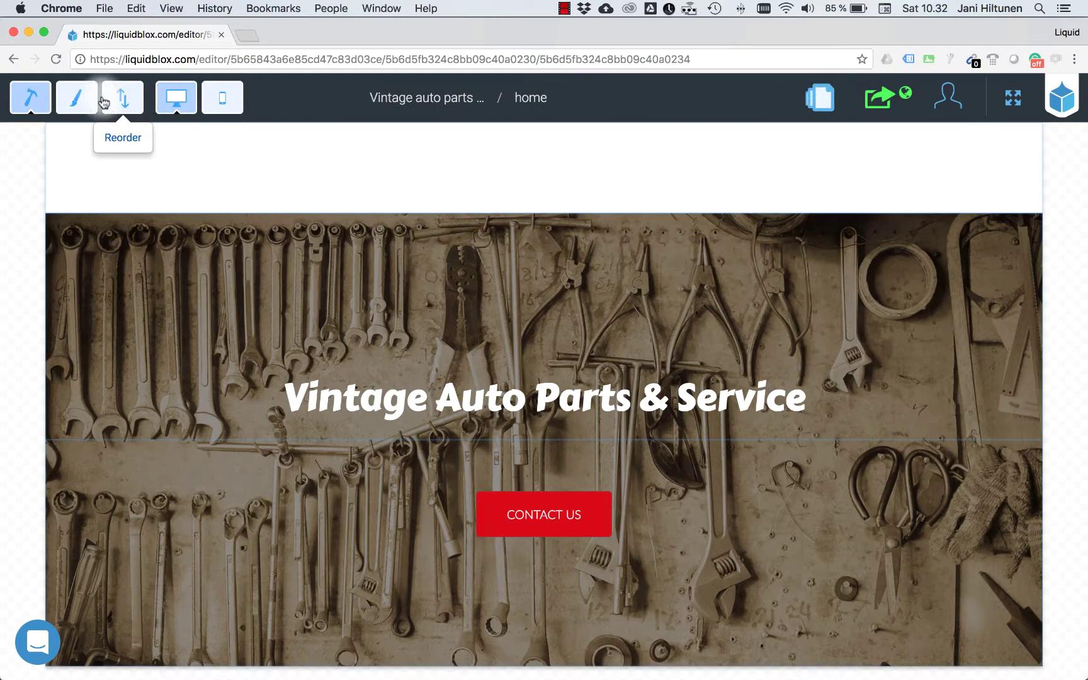
Split the empty header block into two side-by-side blocks of 25% (330 px) and 75% (990 px), and save.
mouse_move(173, 172)
left_click(444, 169)
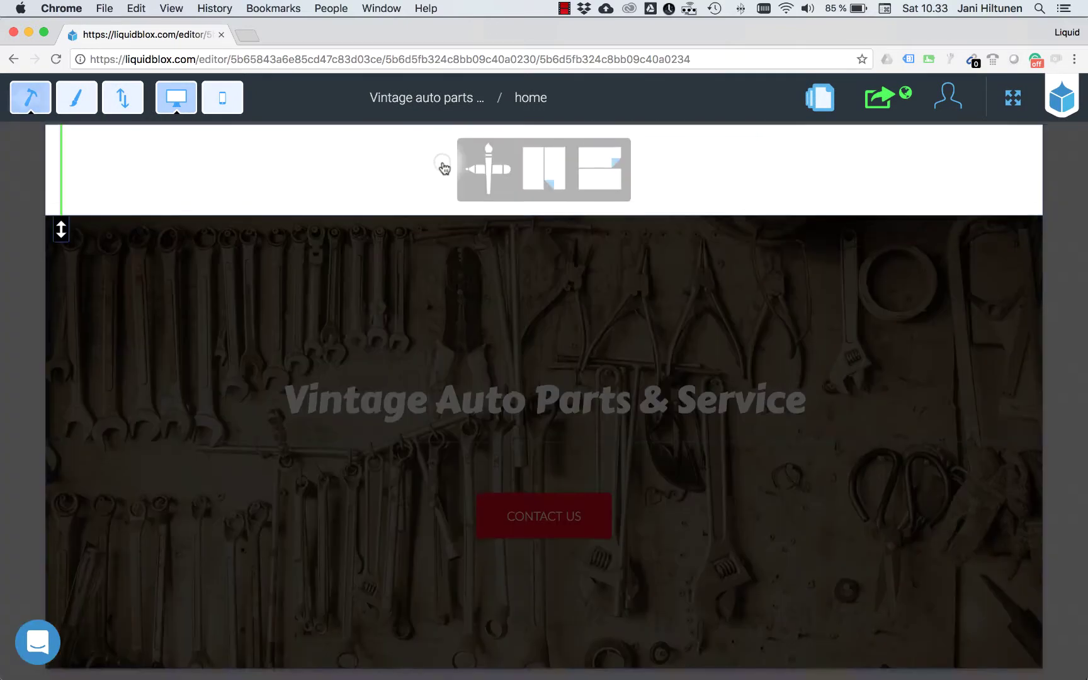
left_click(552, 198)
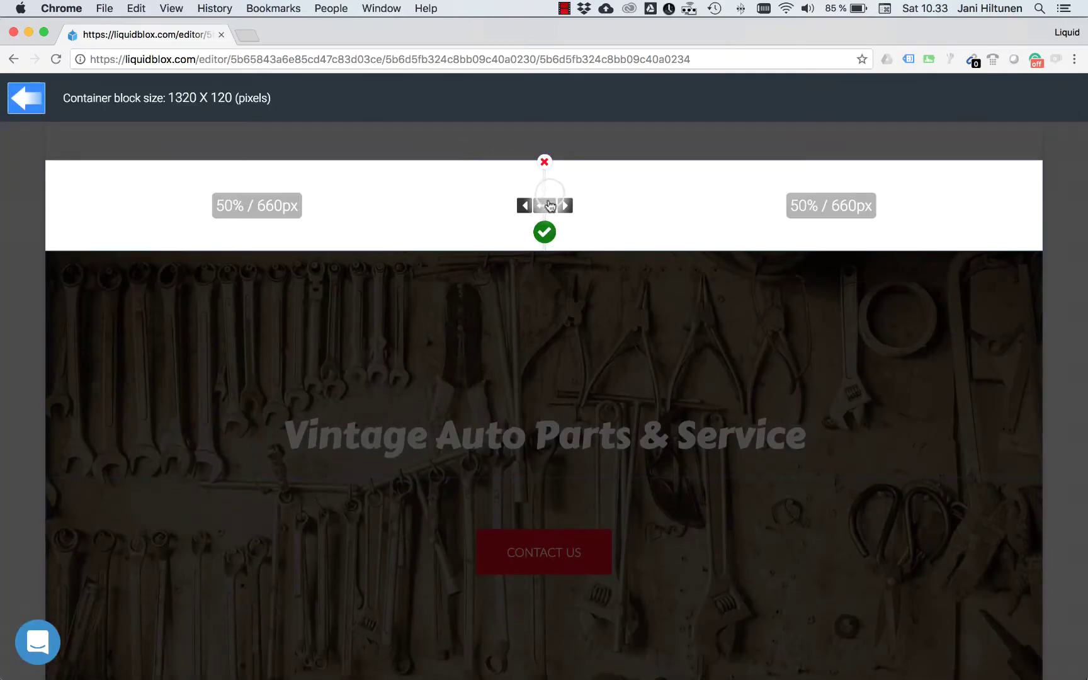
left_click_drag(547, 211, 303, 214)
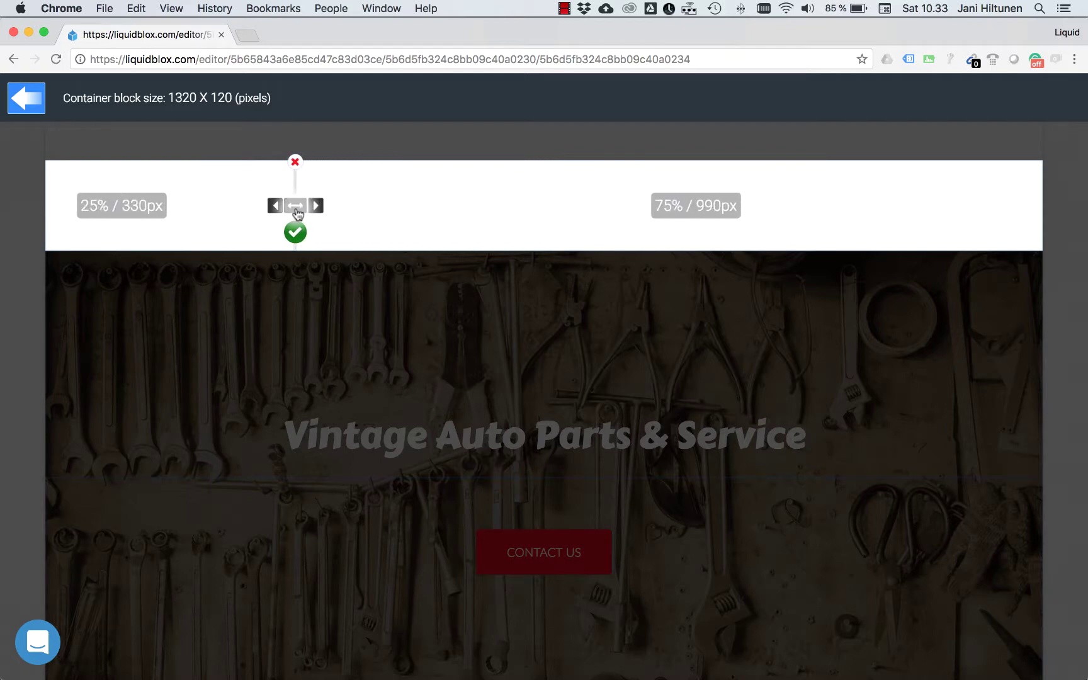
left_click(295, 233)
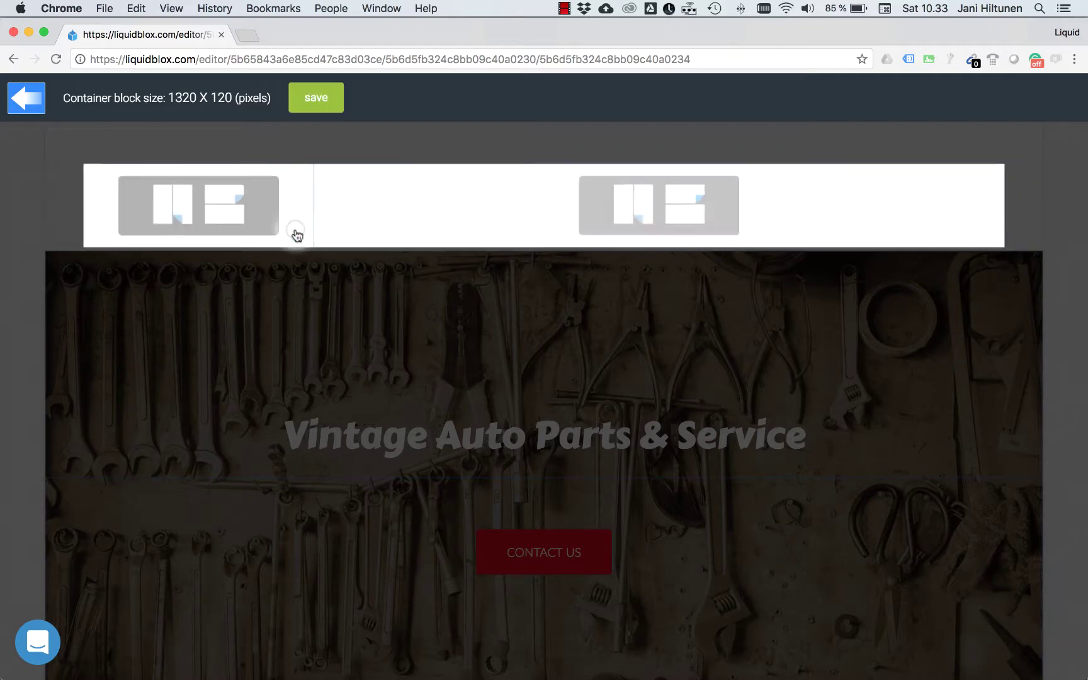
left_click(322, 101)
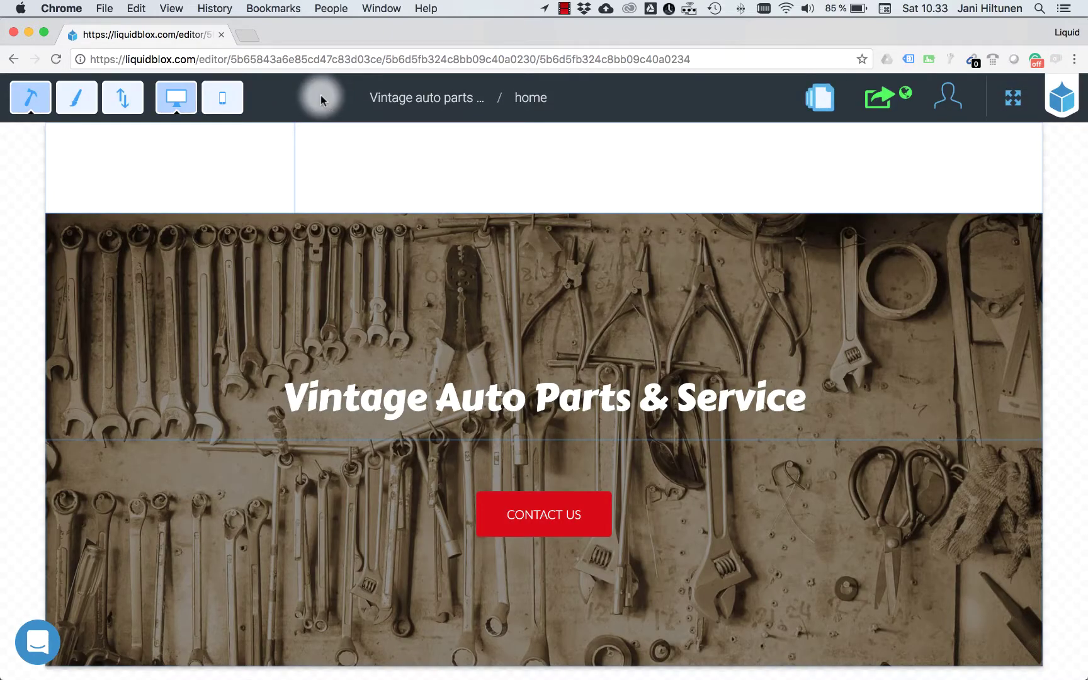
Set the background color of the header's container block to rgb(242, 222, 189) and save the style.
left_click(81, 99)
left_click(96, 150)
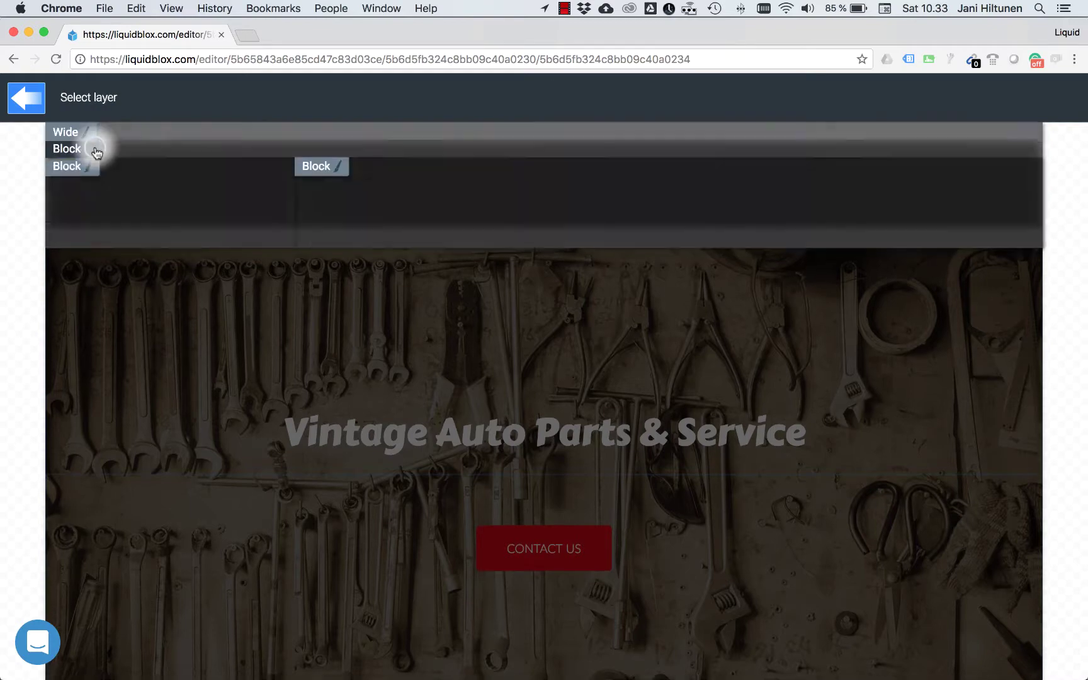
left_click(80, 153)
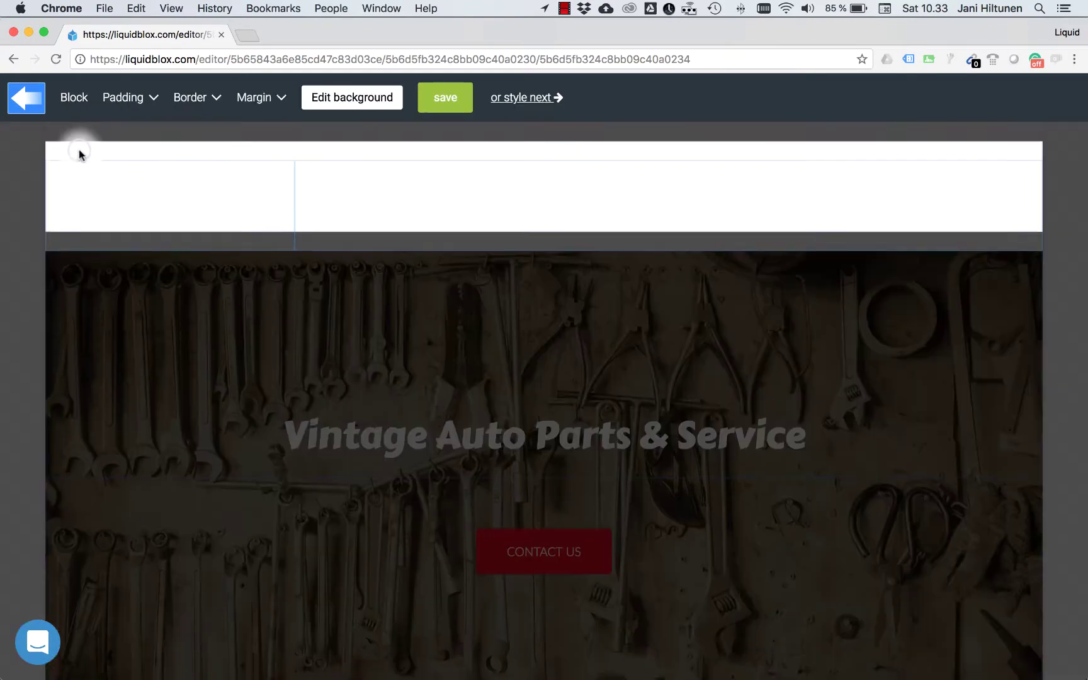
left_click(338, 101)
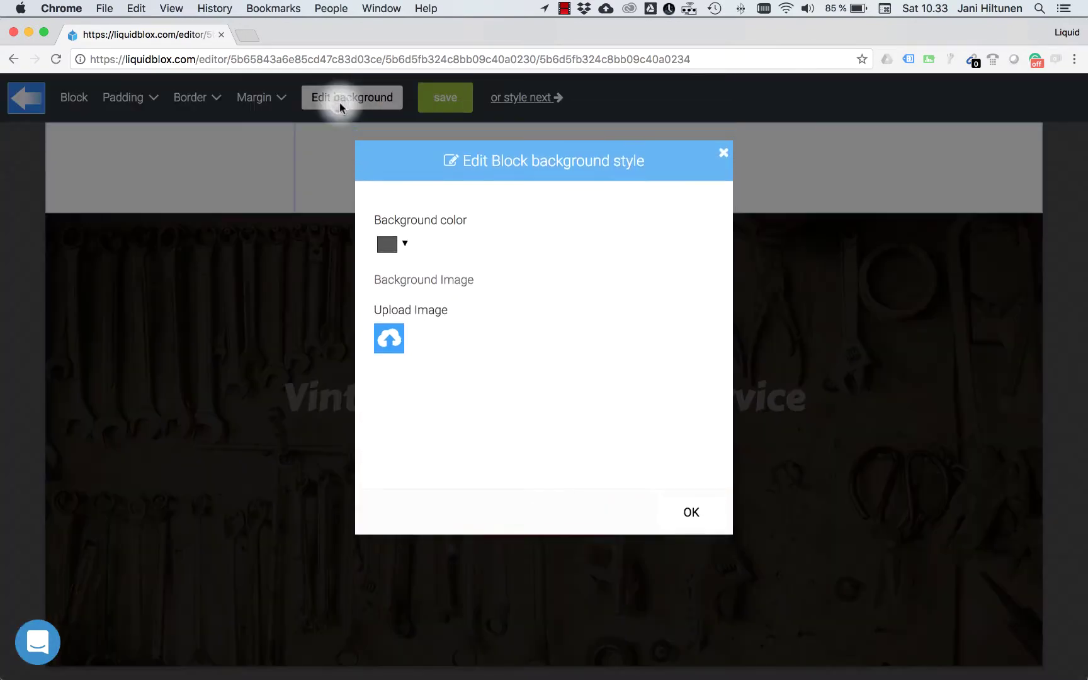
left_click(396, 264)
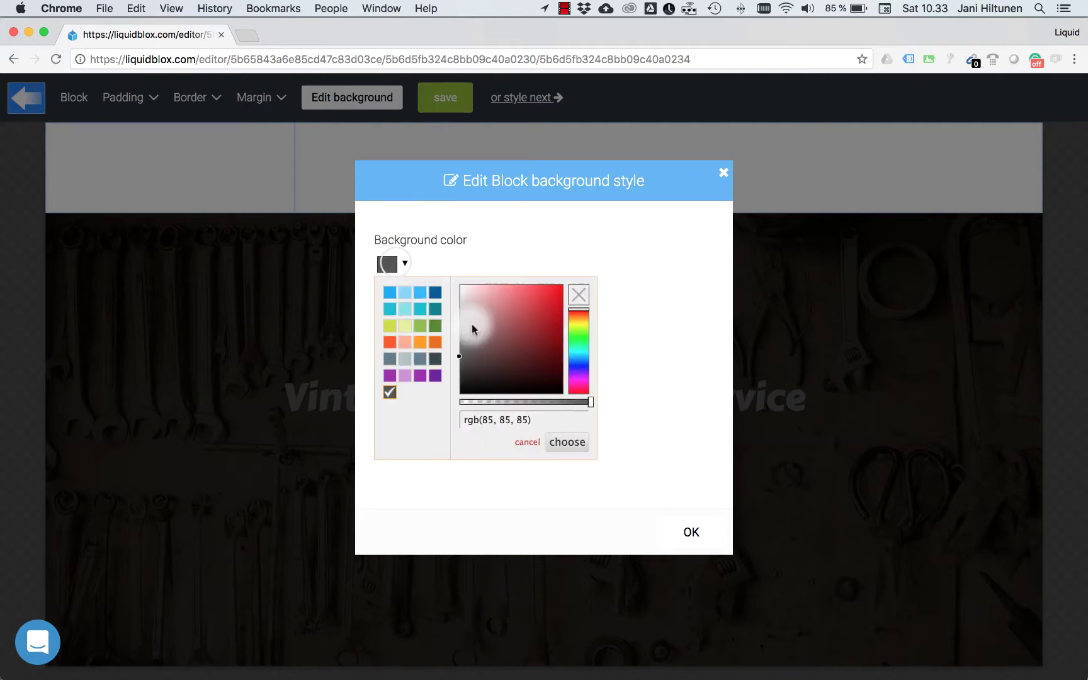
triple_click(558, 418)
type("rgb(242, 222, 189)")
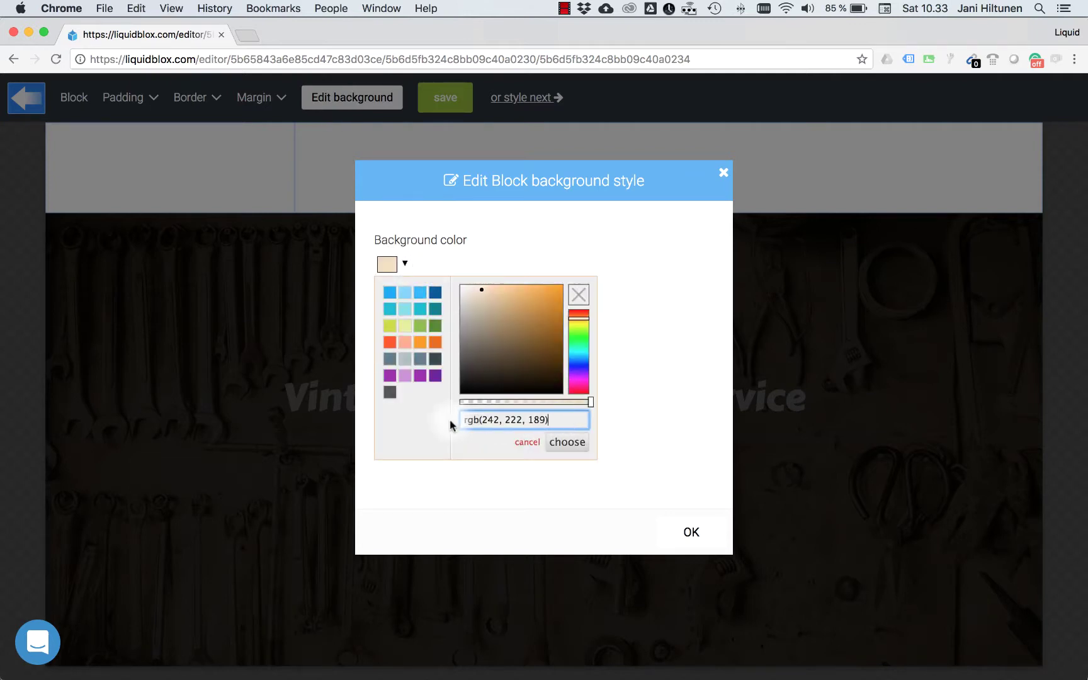
left_click(569, 444)
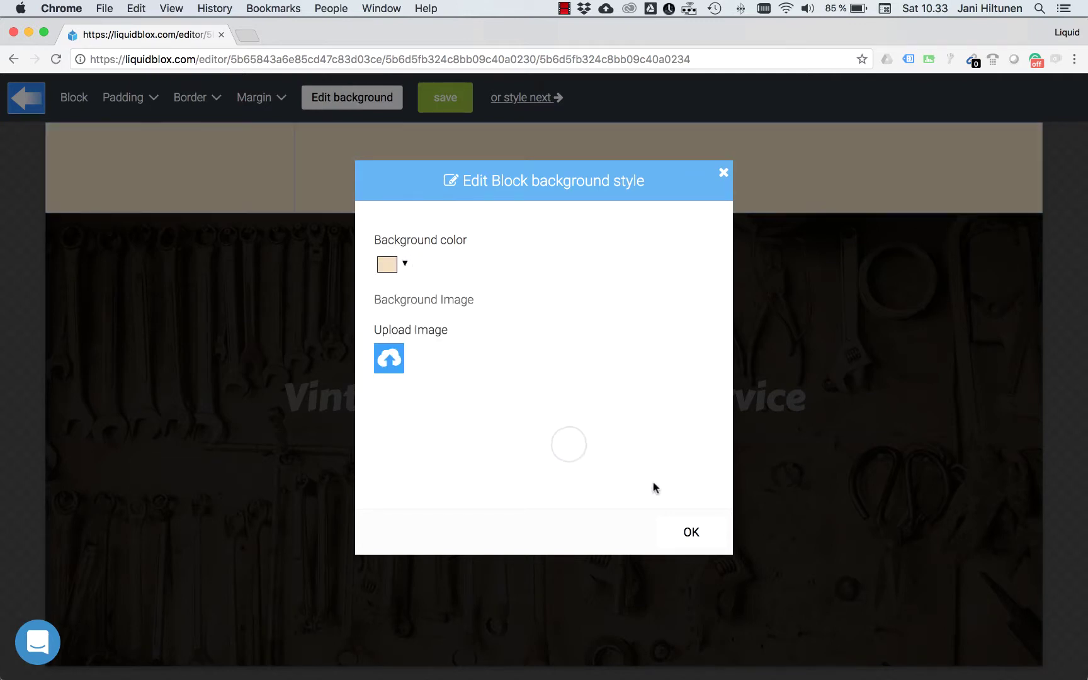
left_click(691, 532)
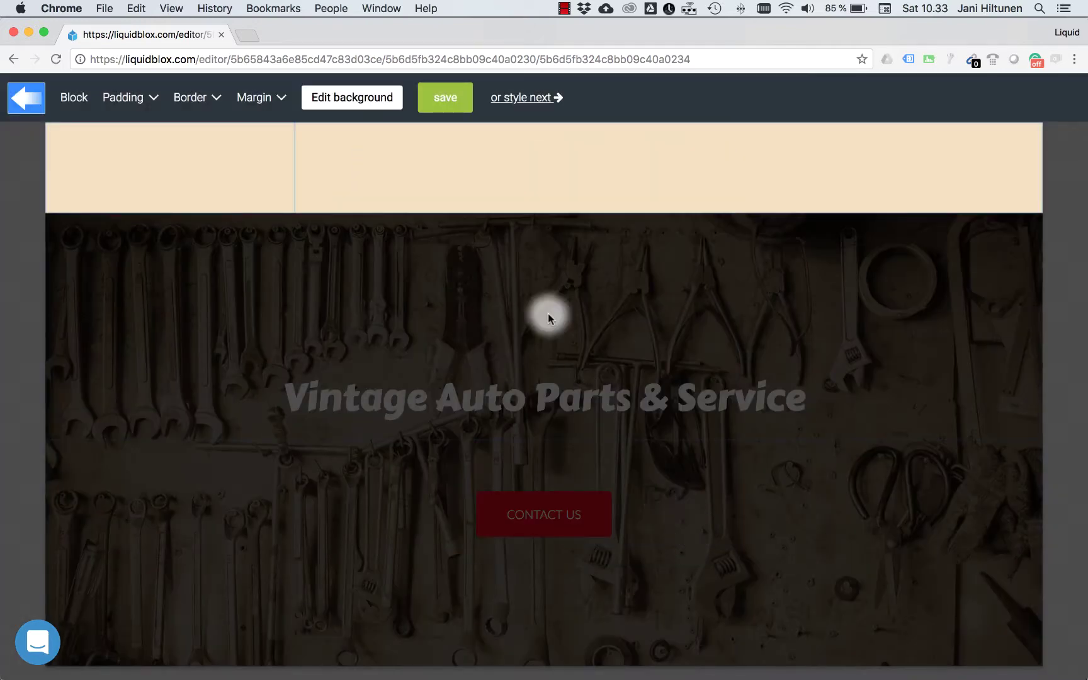
left_click(439, 99)
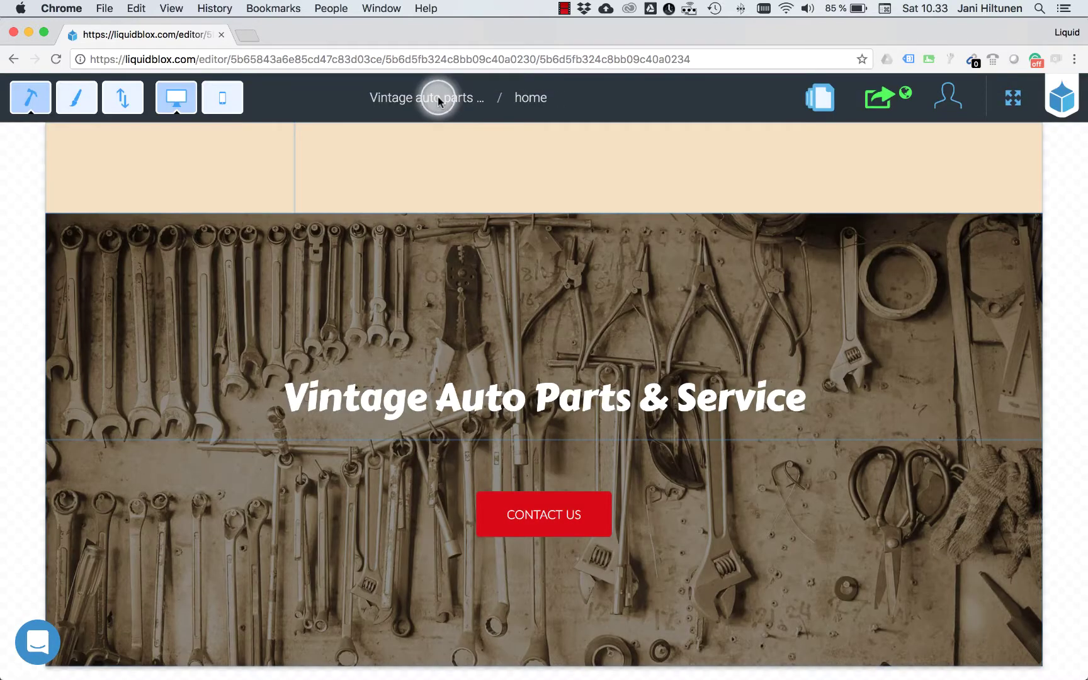
Upload logo.png from the images folder as image content in the header's narrow 25% block.
left_click(238, 167)
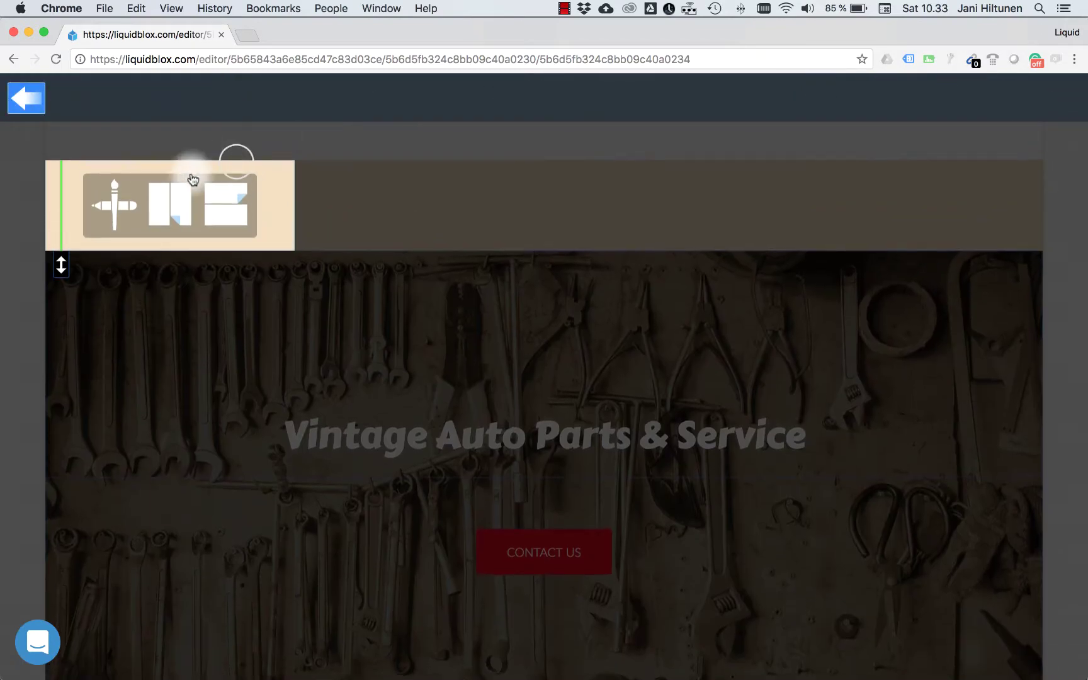
left_click(115, 203)
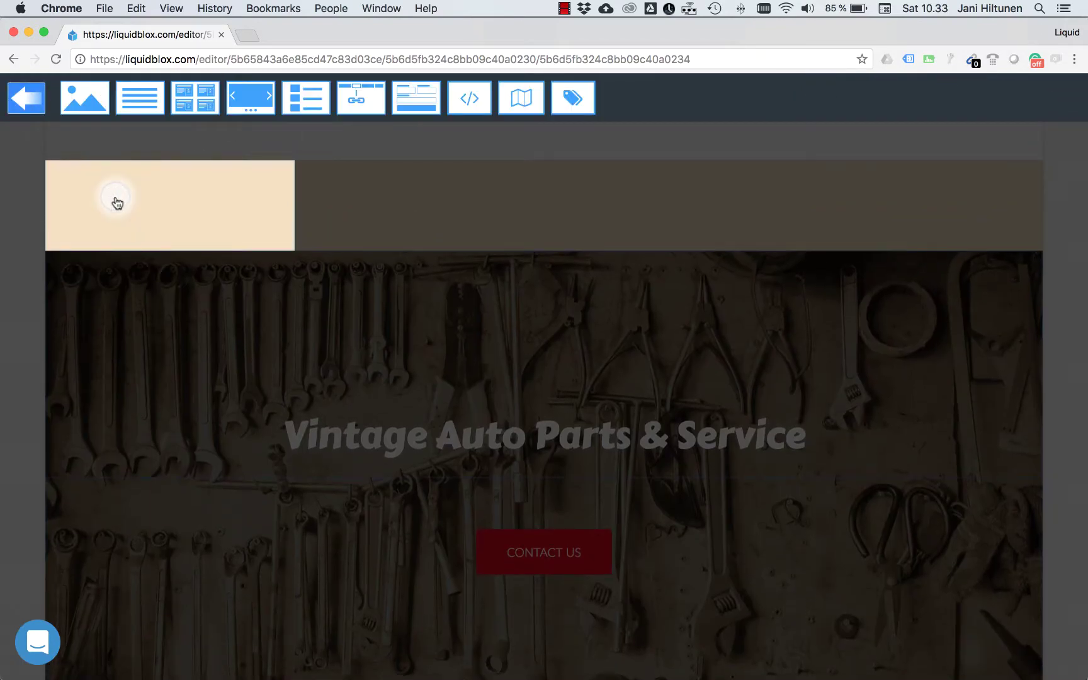
left_click(93, 104)
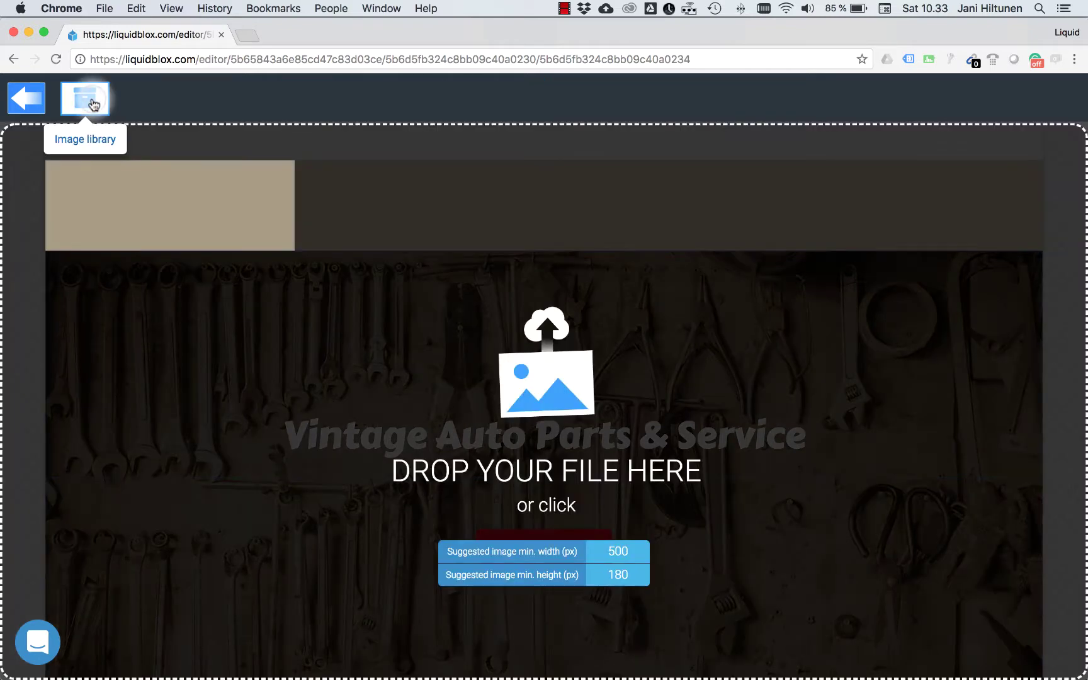
left_click(332, 262)
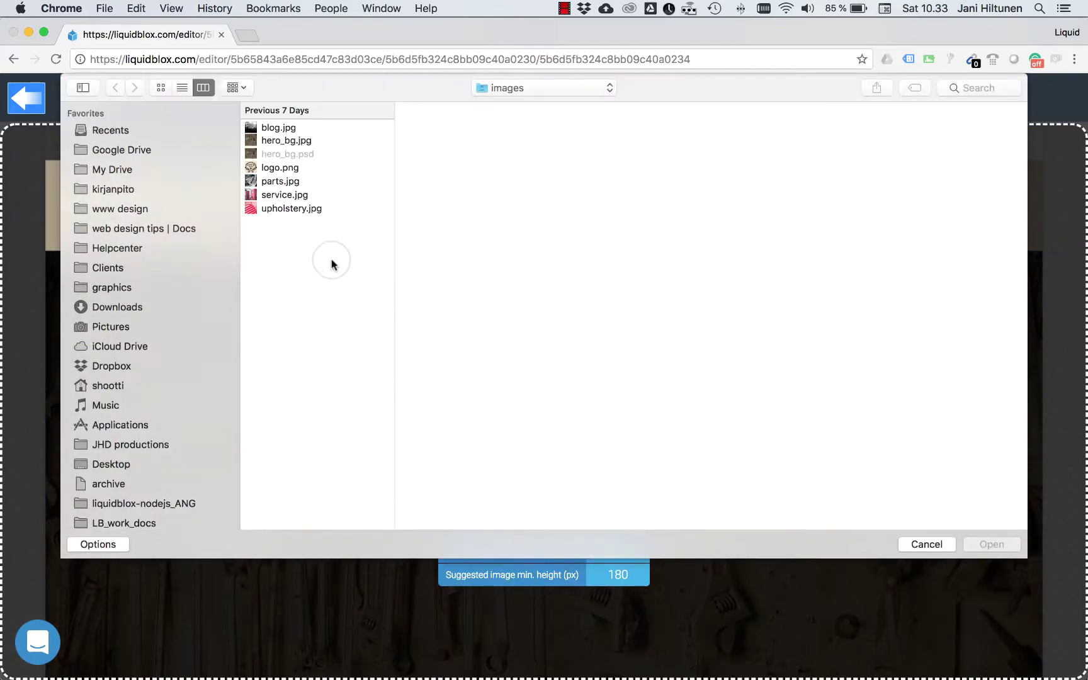
left_click(282, 167)
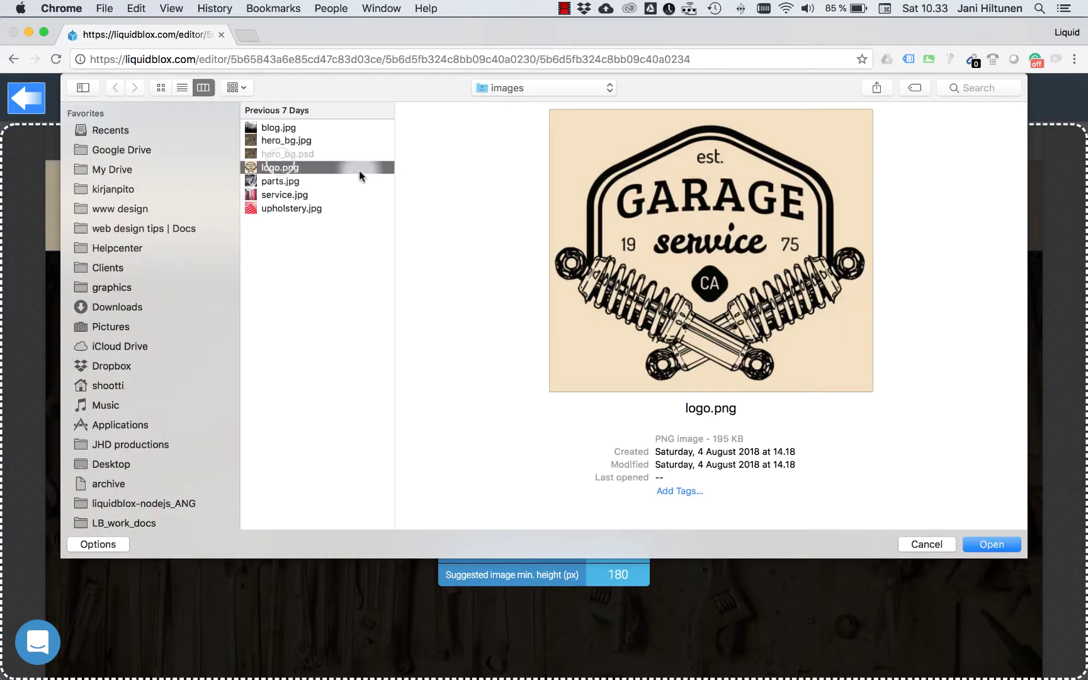
left_click(994, 539)
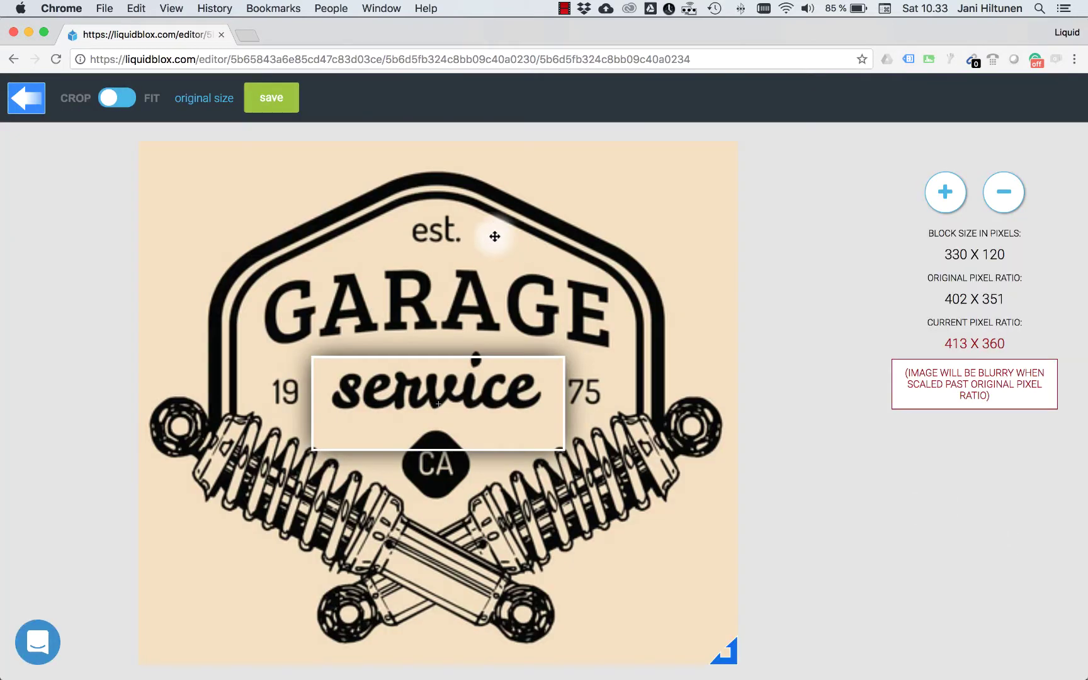
Switch the logo image from crop to fit so it scales into its block, and save it.
mouse_move(419, 337)
left_mouse_down()
mouse_move(419, 403)
mouse_move(416, 333)
left_mouse_up()
left_click(125, 101)
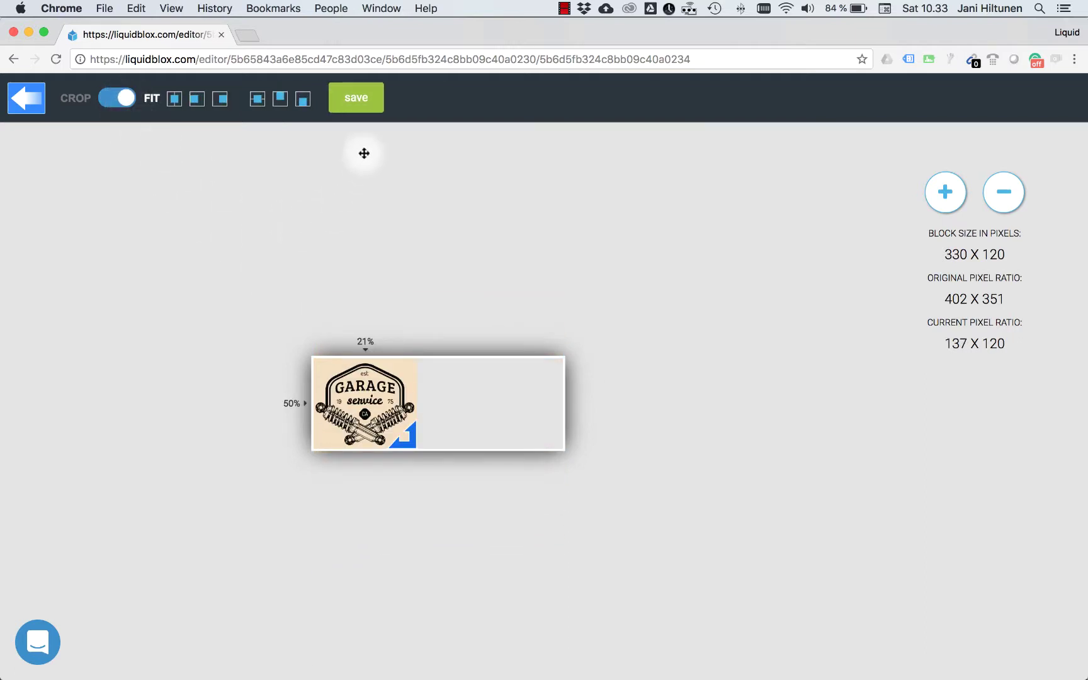
left_click(358, 99)
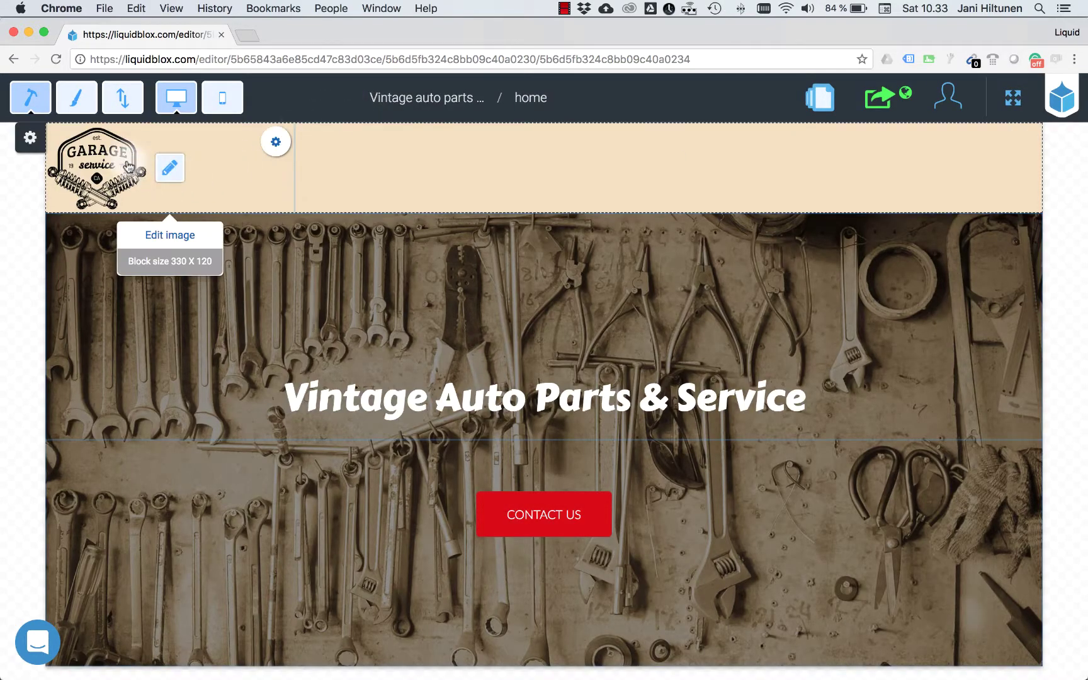
Set the padding of the header's narrow logo block to 5 px on all sides.
left_click(79, 103)
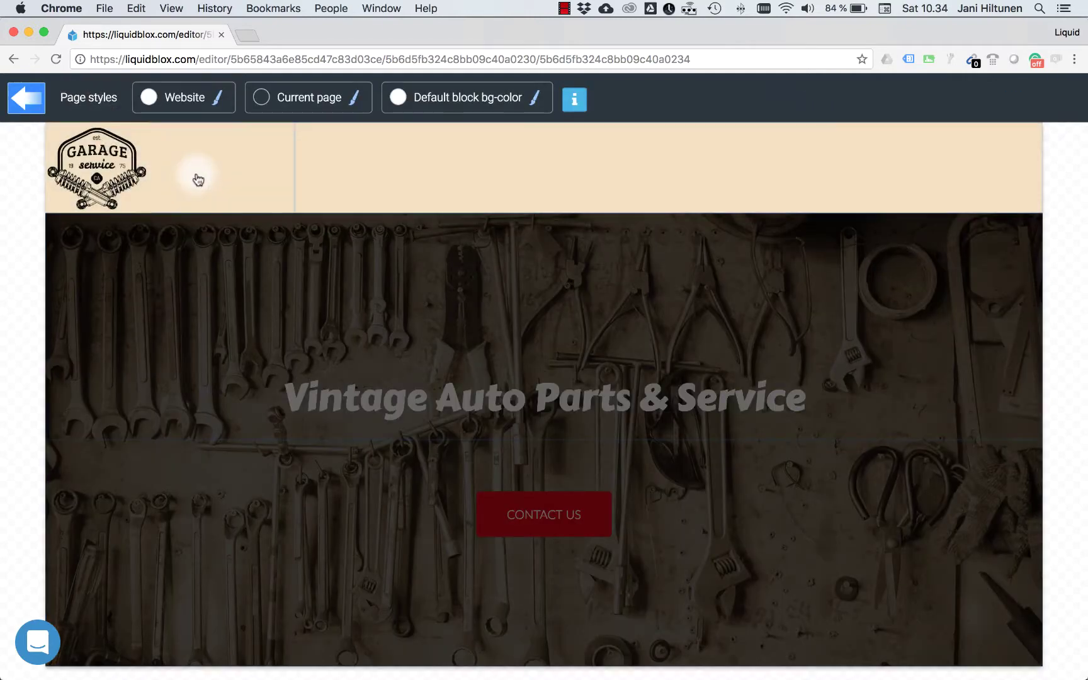
left_click(199, 179)
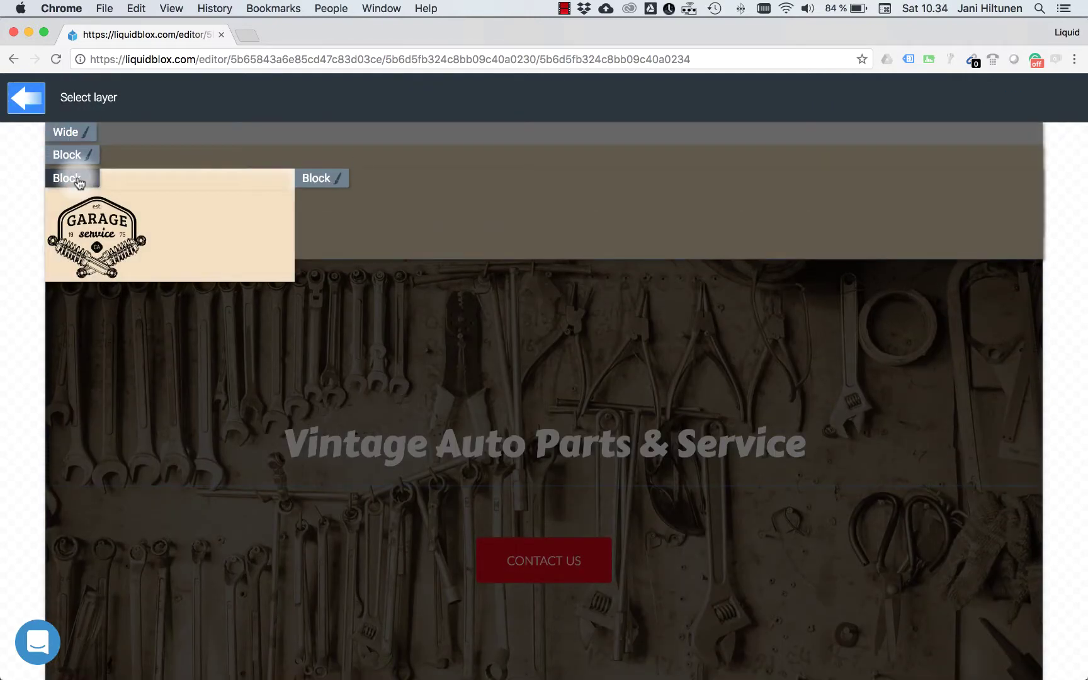
left_click(76, 180)
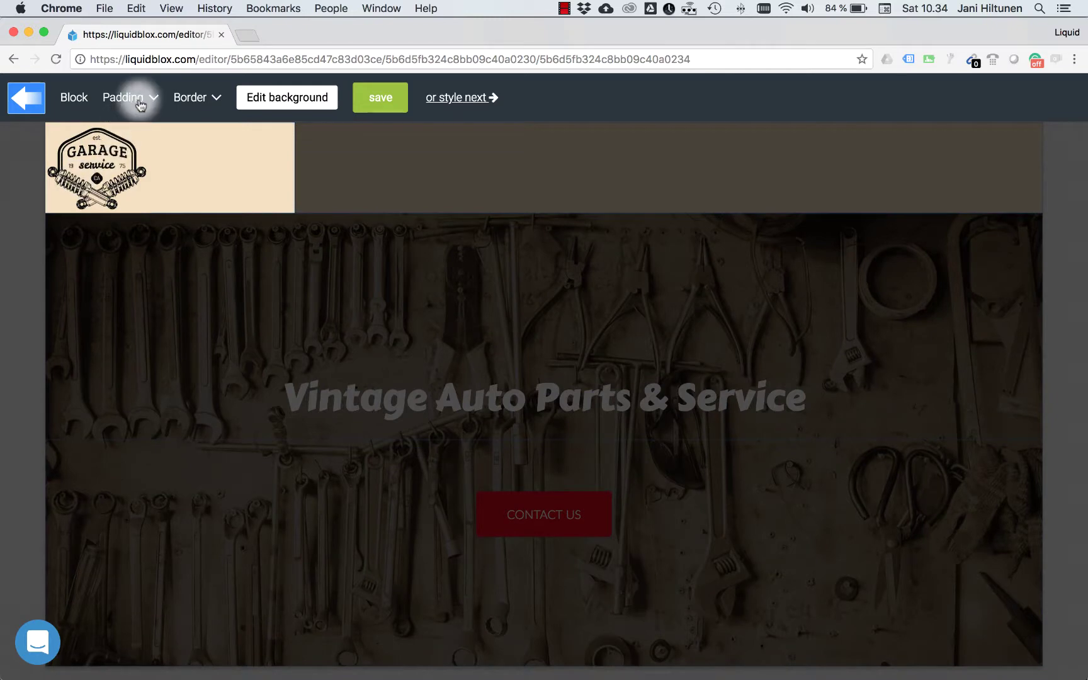
left_click(140, 101)
left_click(192, 188)
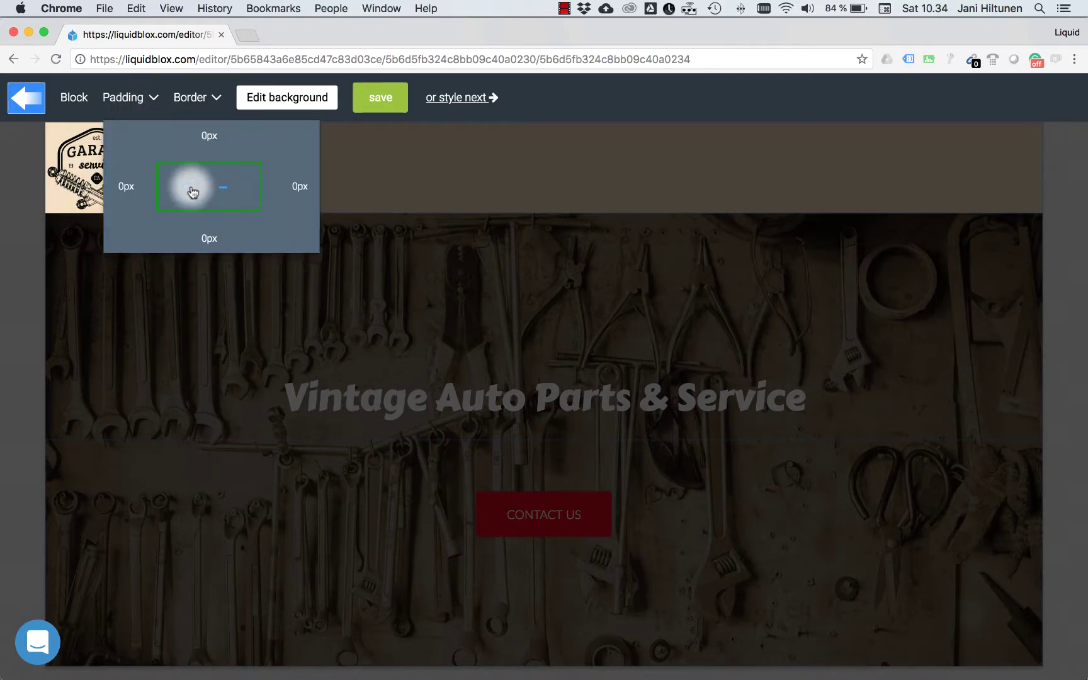
left_click(192, 188)
left_click(192, 188)
left_click(192, 188)
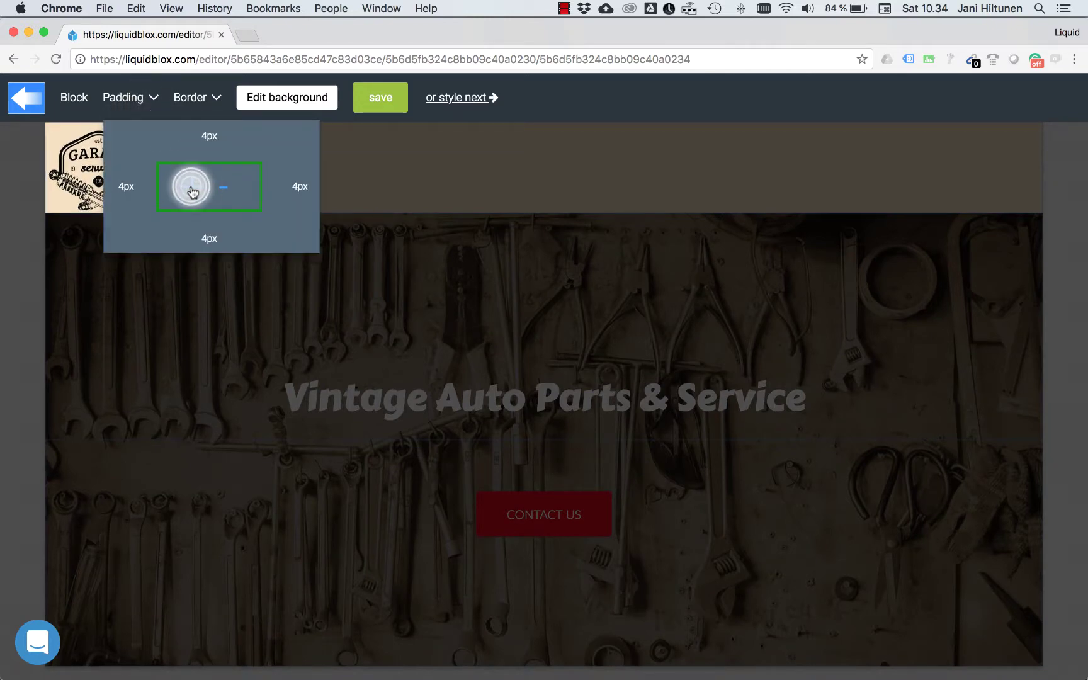
left_click(192, 188)
left_click(224, 187)
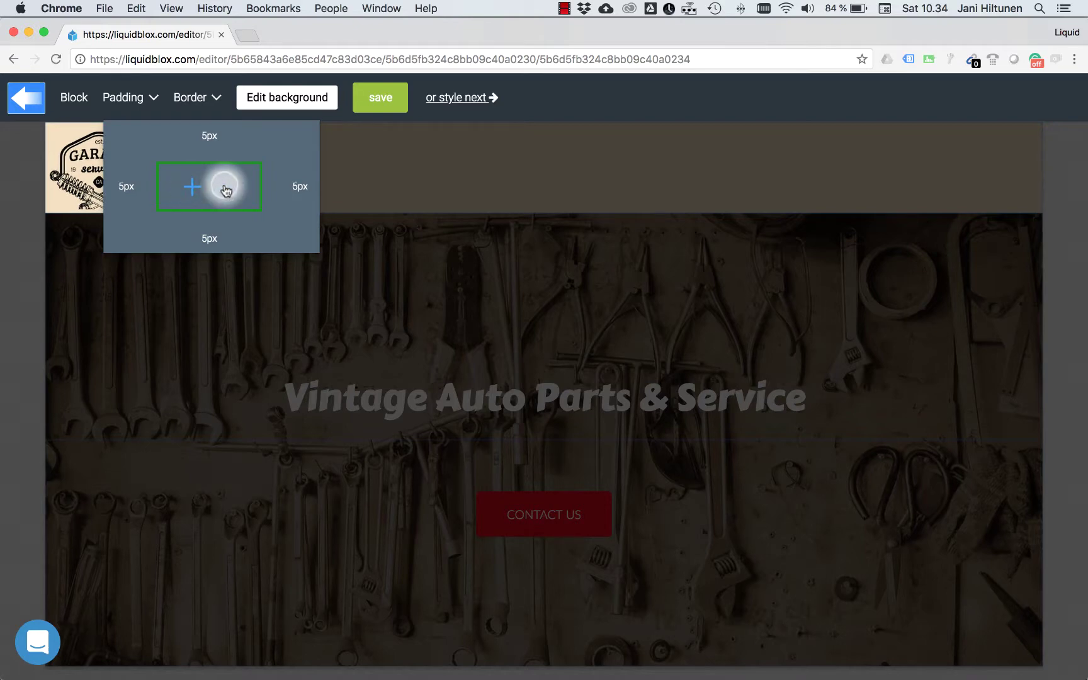
Set the logo block's left padding to 25 px and save the block style.
left_click(134, 190)
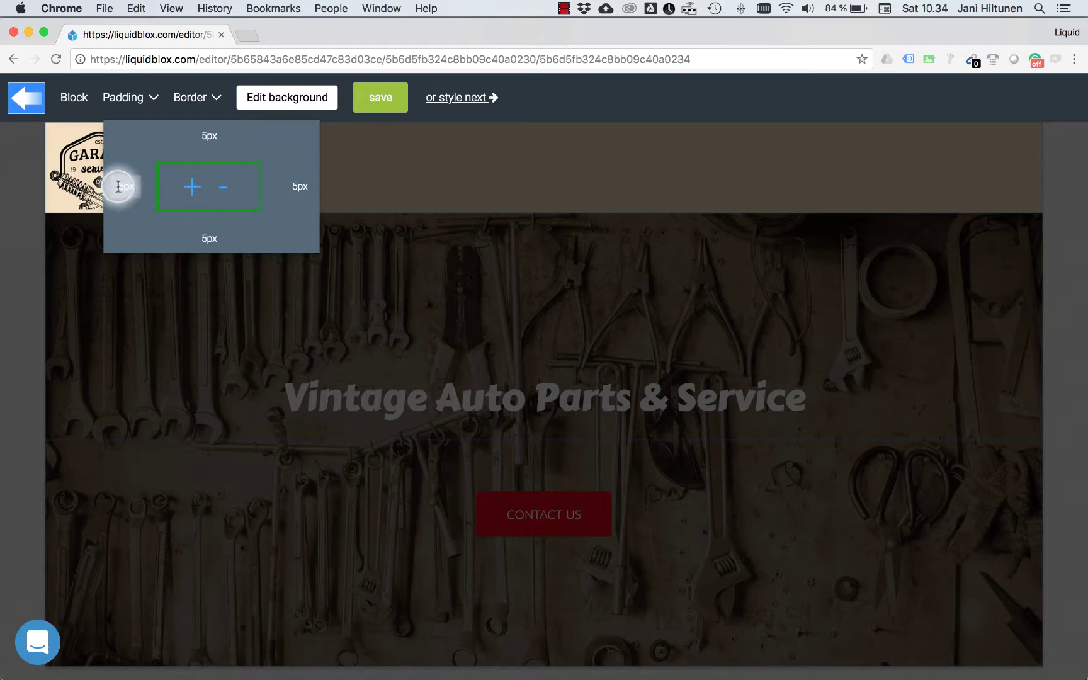
type("2")
left_click(133, 97)
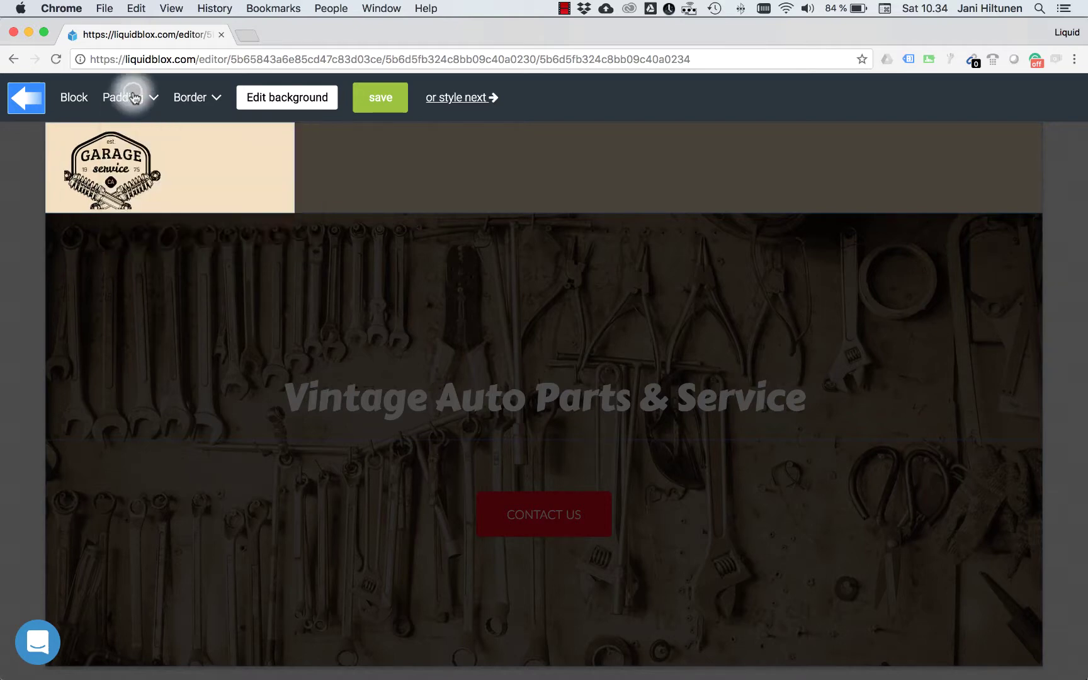
left_click(376, 99)
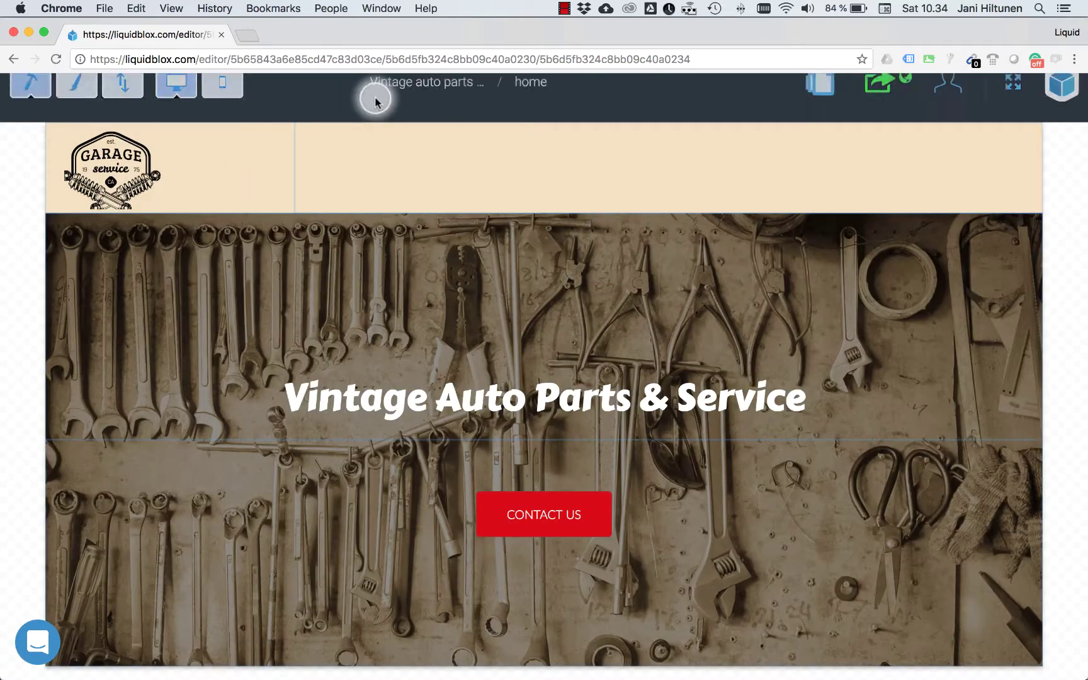
Scale down the logo image so it fits inside its padded 300 x 110 block.
mouse_move(263, 150)
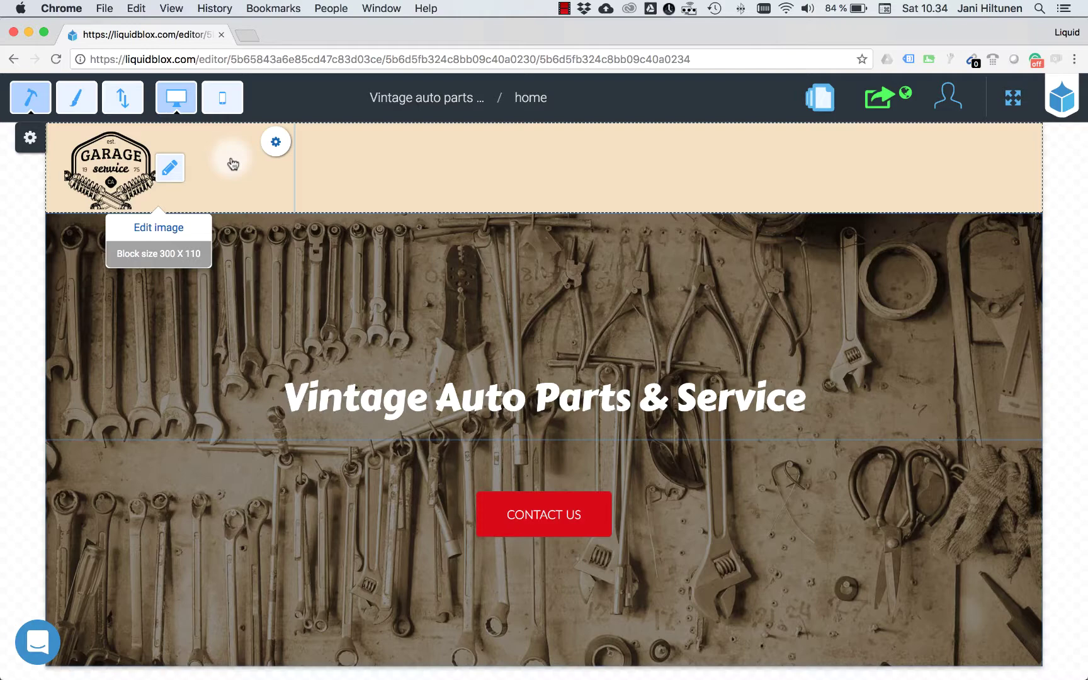
left_click(233, 164)
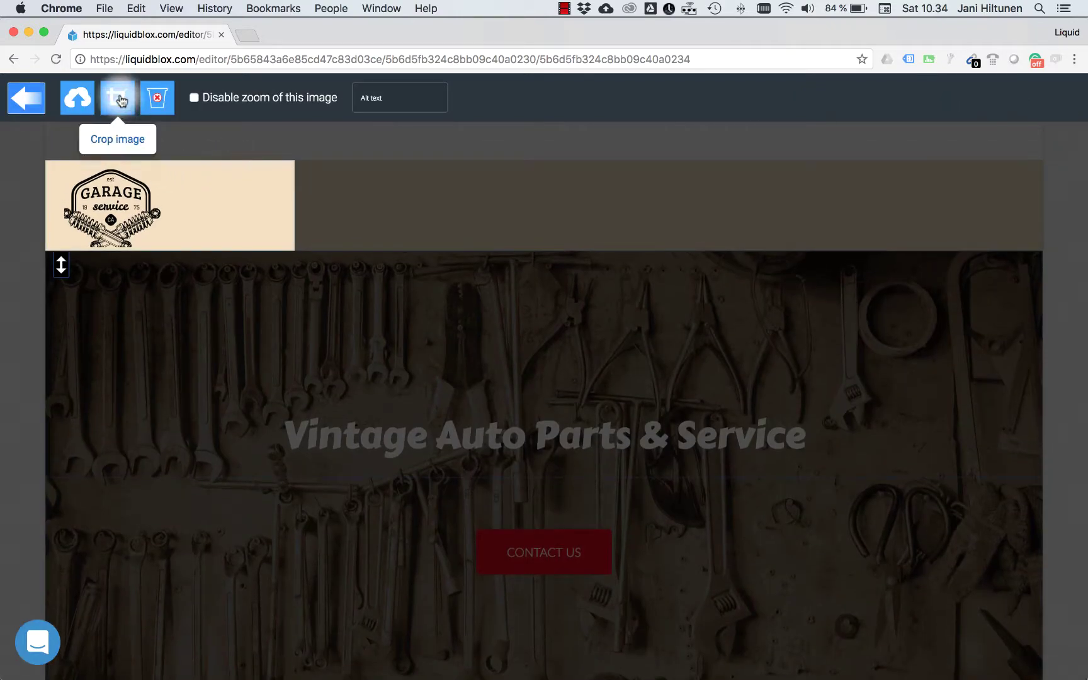
left_click(119, 98)
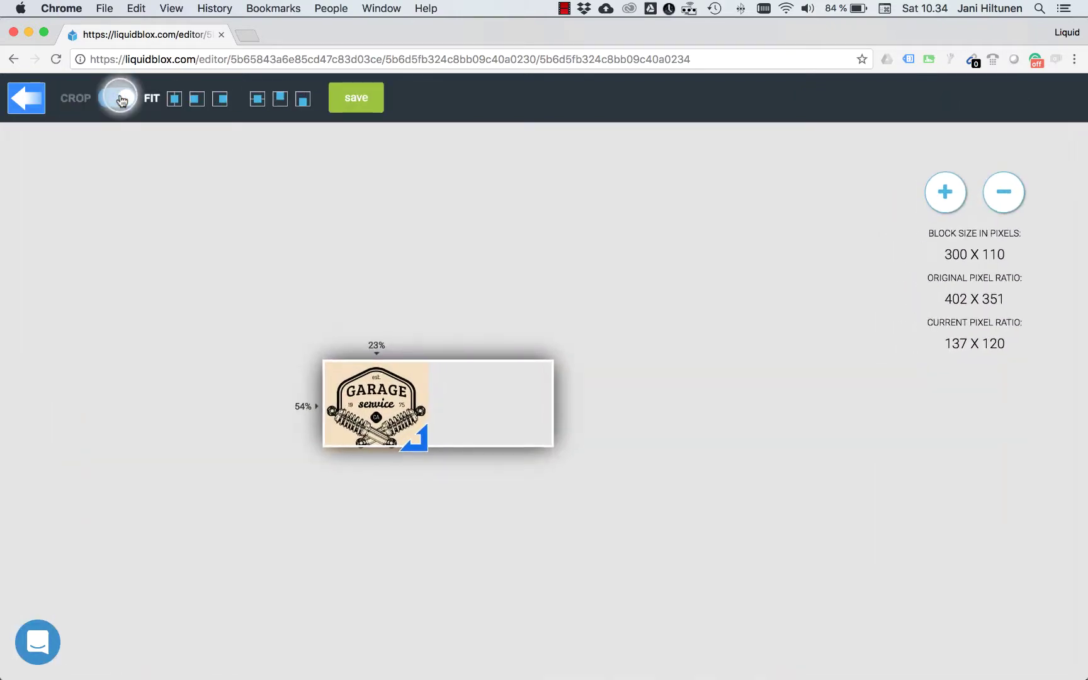
left_click_drag(426, 441, 442, 461)
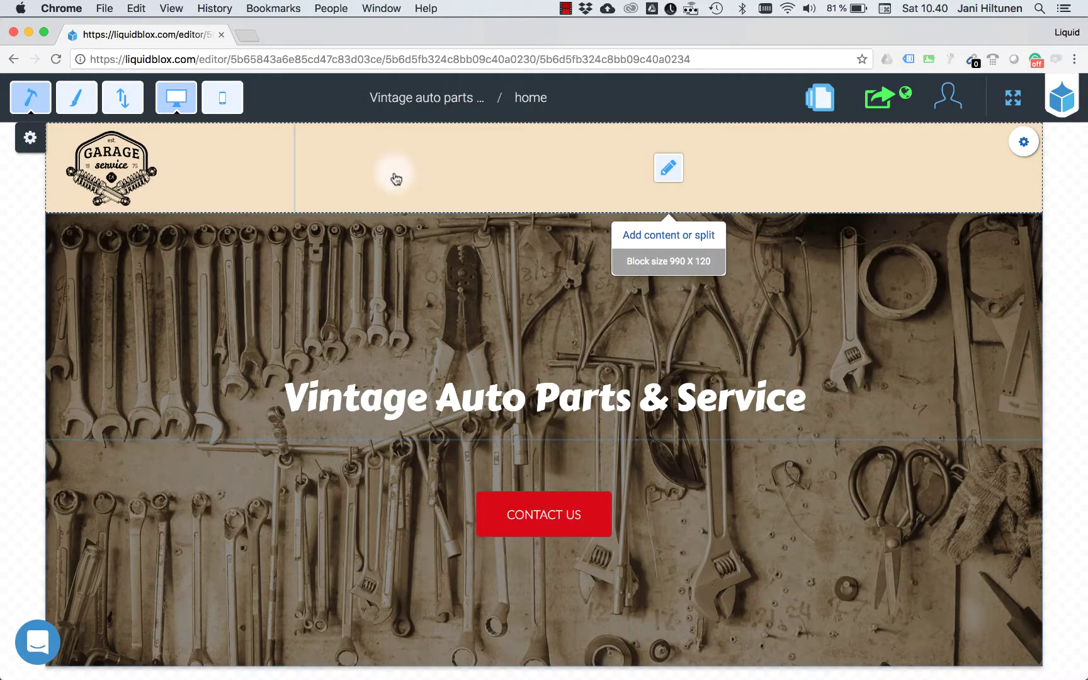
Add a horizontal navigation bar to the header's wide empty block and extend it to five links.
left_click(394, 175)
left_click(604, 204)
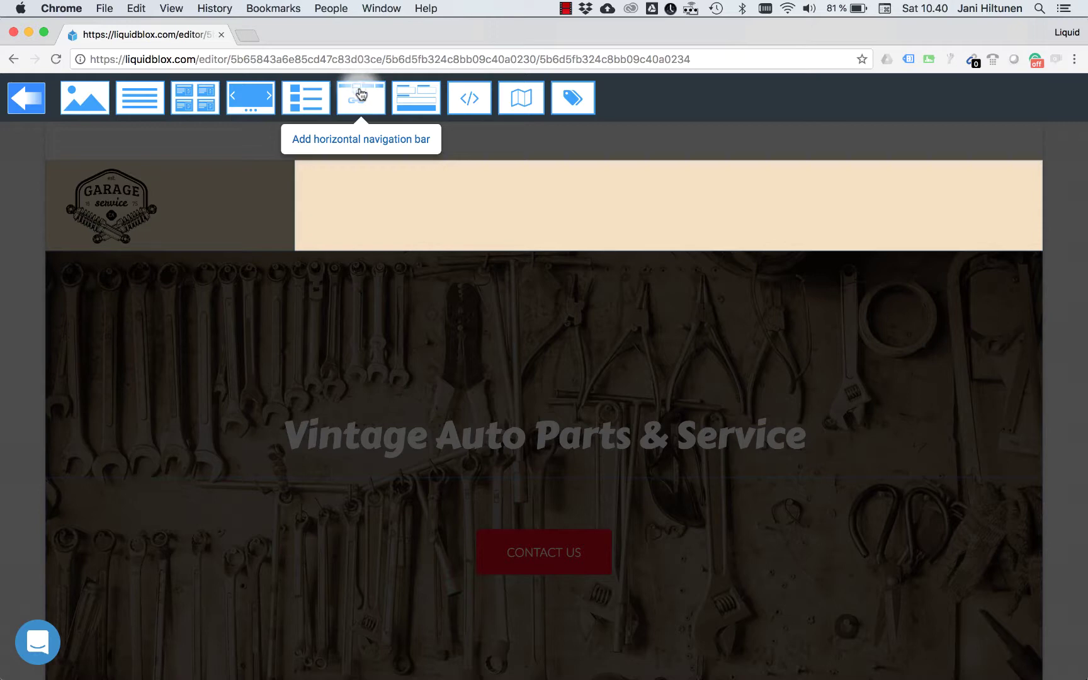
left_click(361, 94)
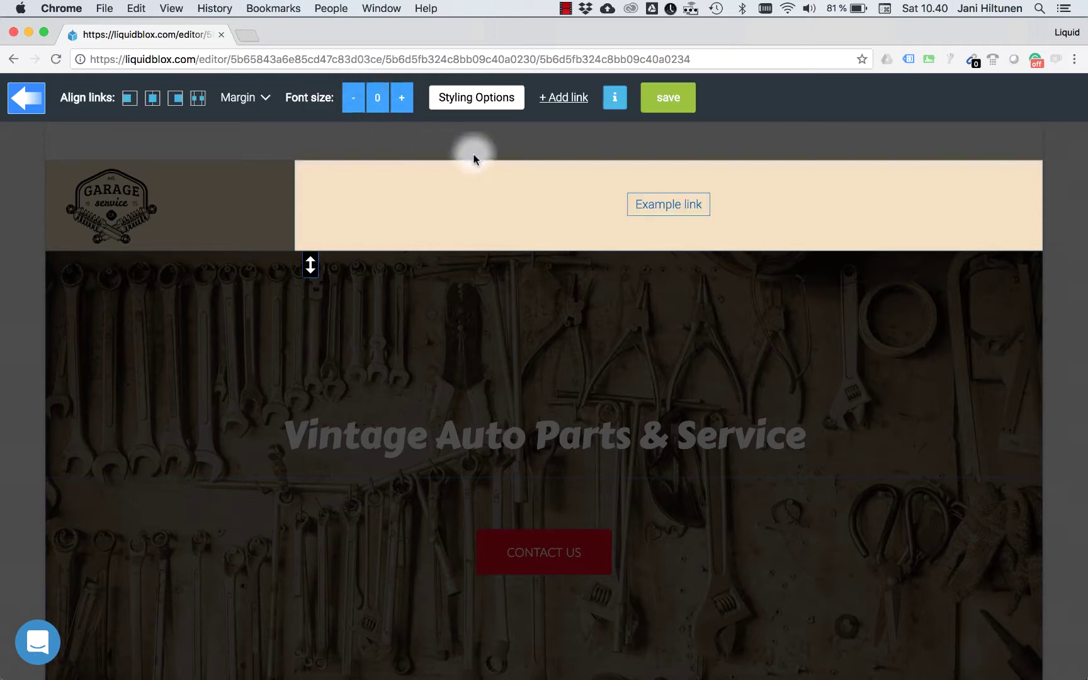
left_click(557, 98)
left_click(557, 98)
left_click(557, 99)
left_click(557, 98)
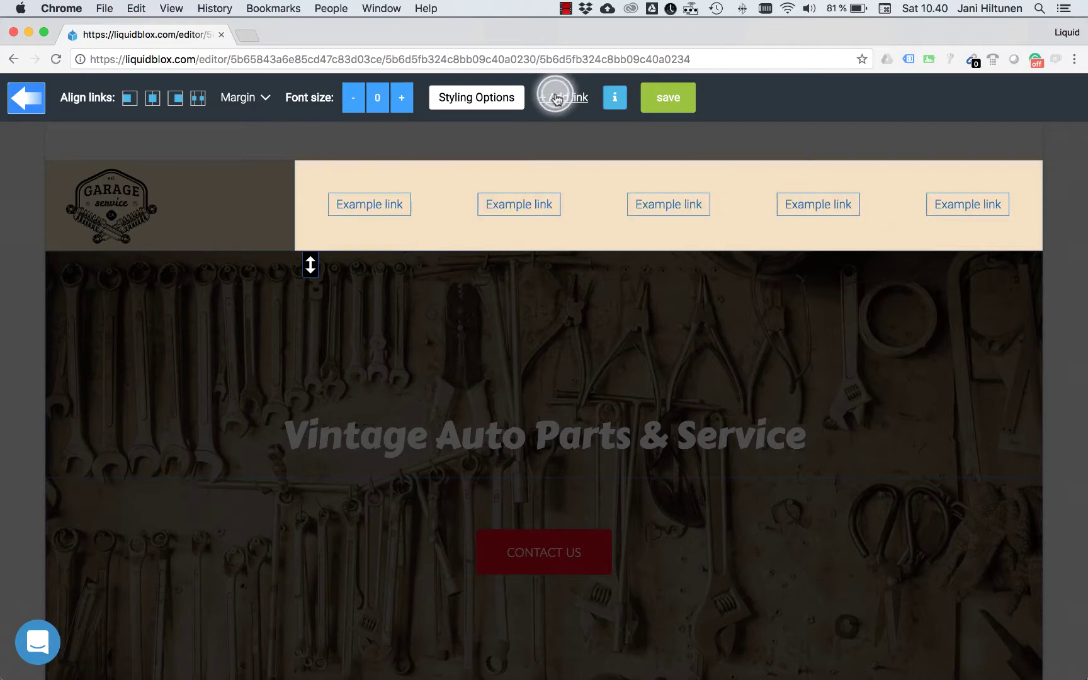
Center the navigation links and set their left and right margins to 10 px.
left_click(152, 101)
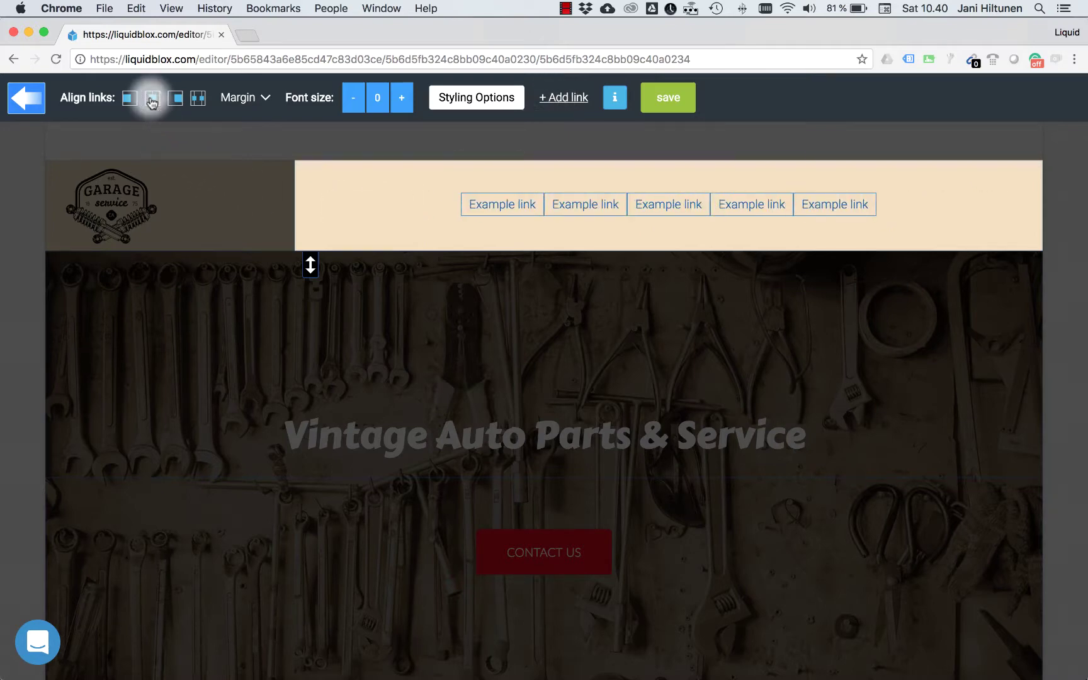
left_click(255, 99)
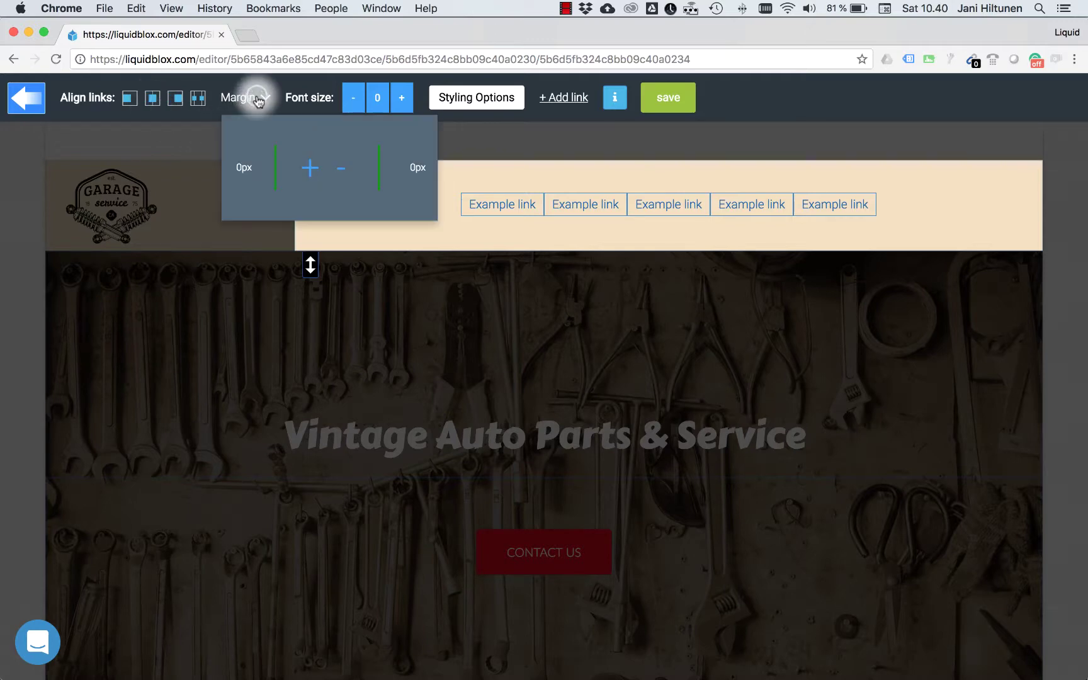
left_click(310, 165)
left_click(310, 166)
left_click(311, 167)
left_click(311, 166)
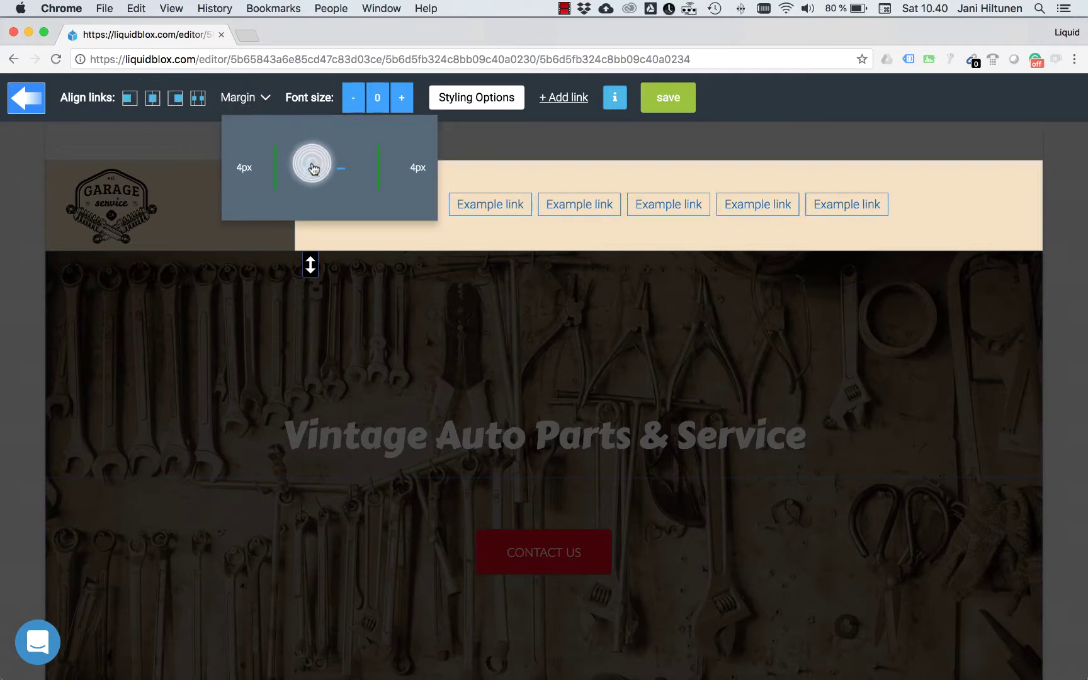
left_click(310, 166)
left_click(311, 167)
left_click(310, 167)
left_click(310, 166)
left_click(310, 166)
left_click(310, 166)
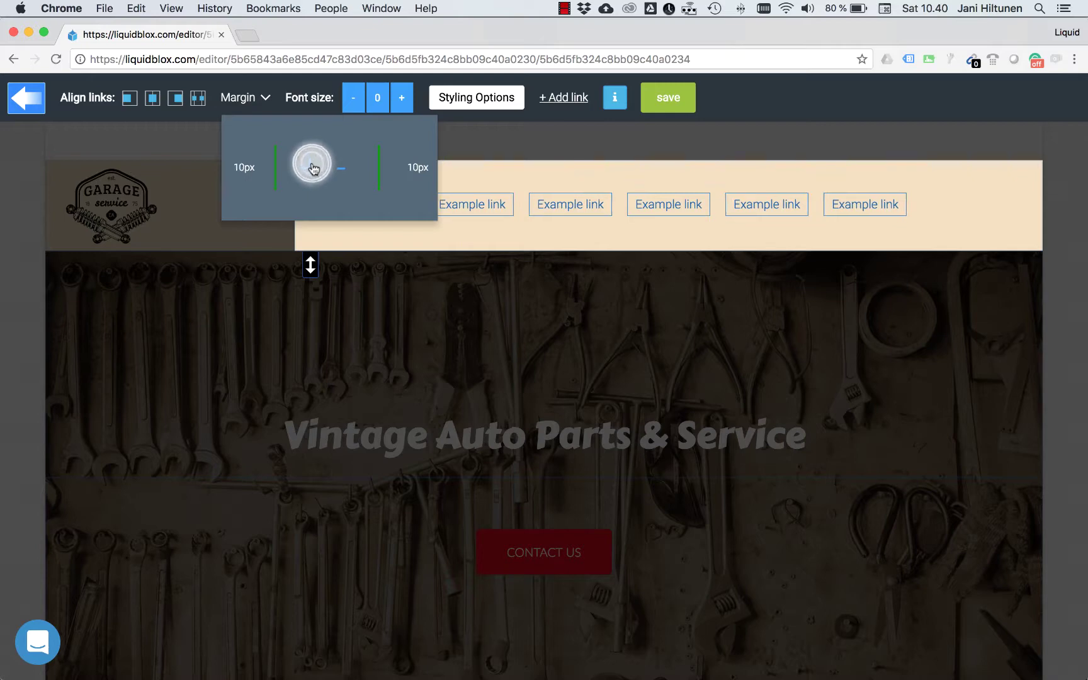
left_click(257, 99)
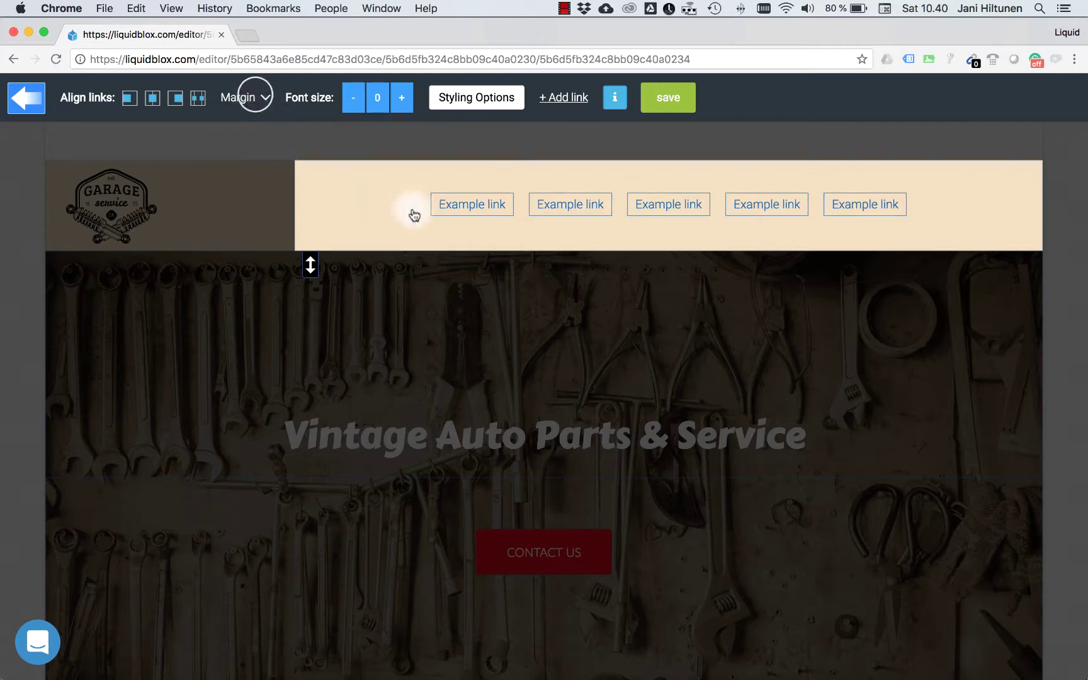
Style the navigation links with the H1 headline font and text color rgb(227, 0, 0), and apply the styling.
left_click(468, 102)
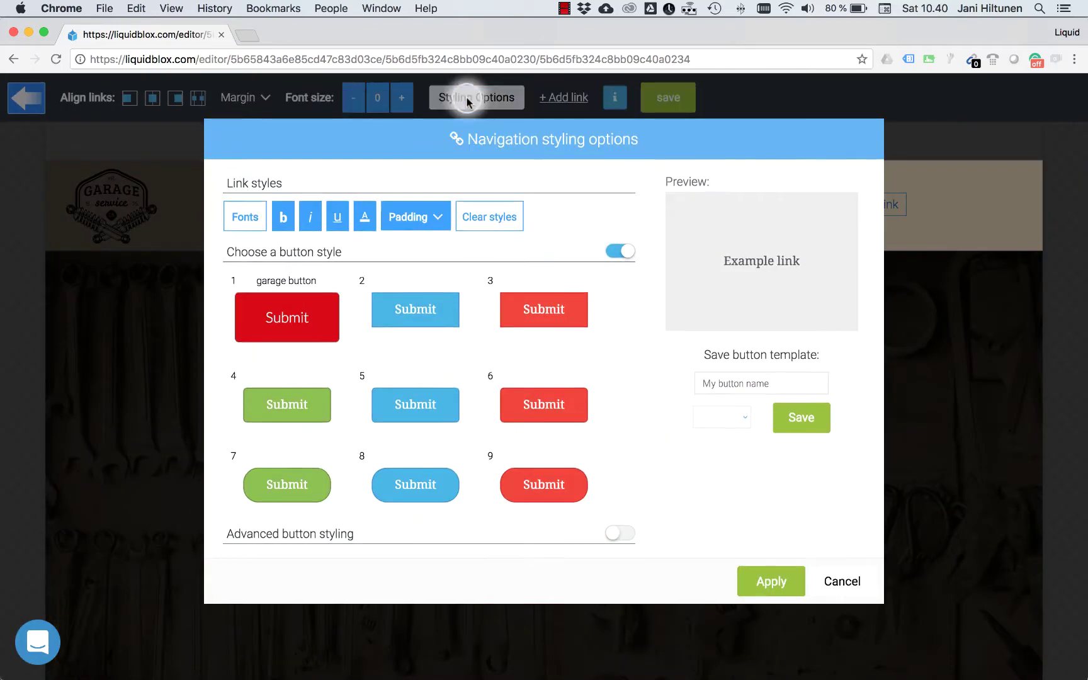
left_click(257, 218)
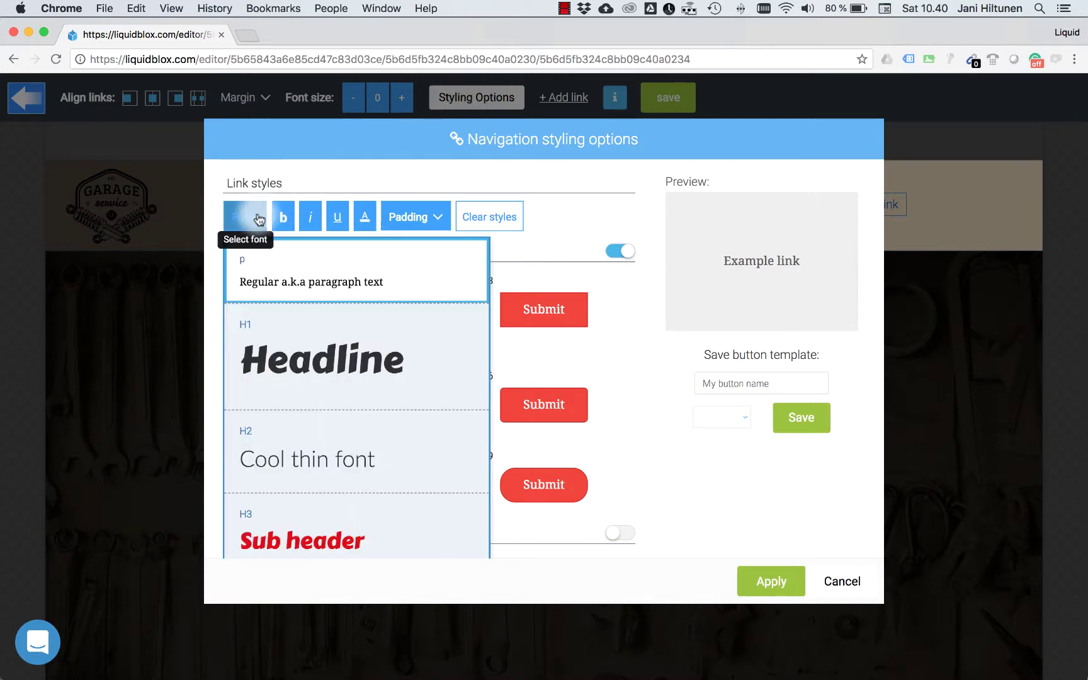
left_click(288, 353)
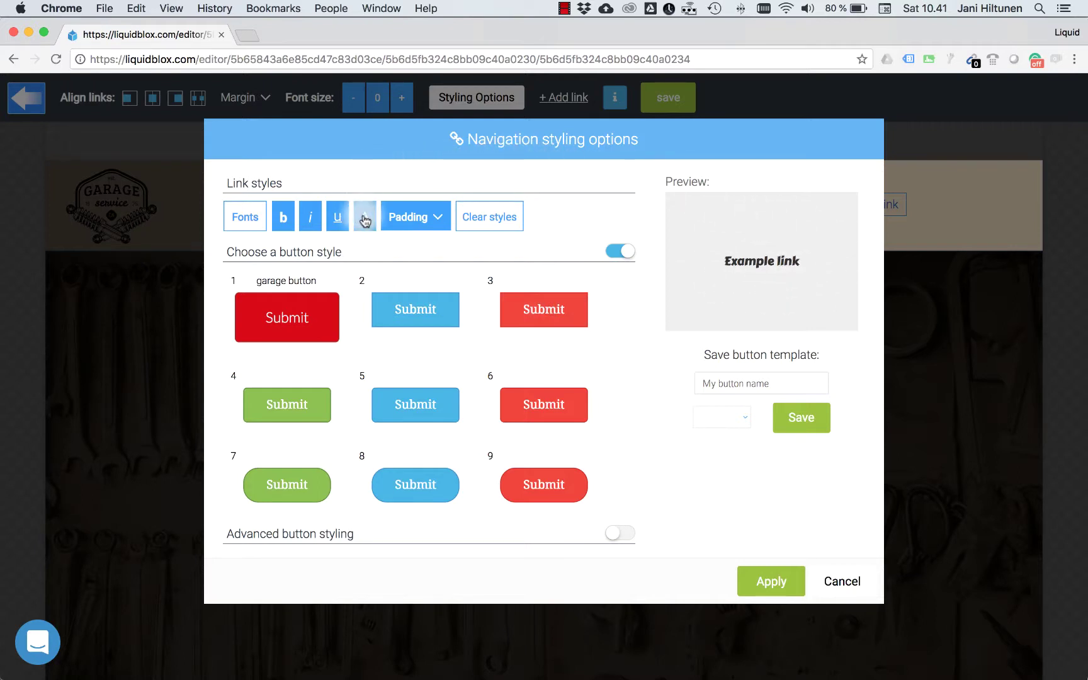
left_click(365, 216)
left_click(513, 376)
left_click_drag(514, 377, 401, 378)
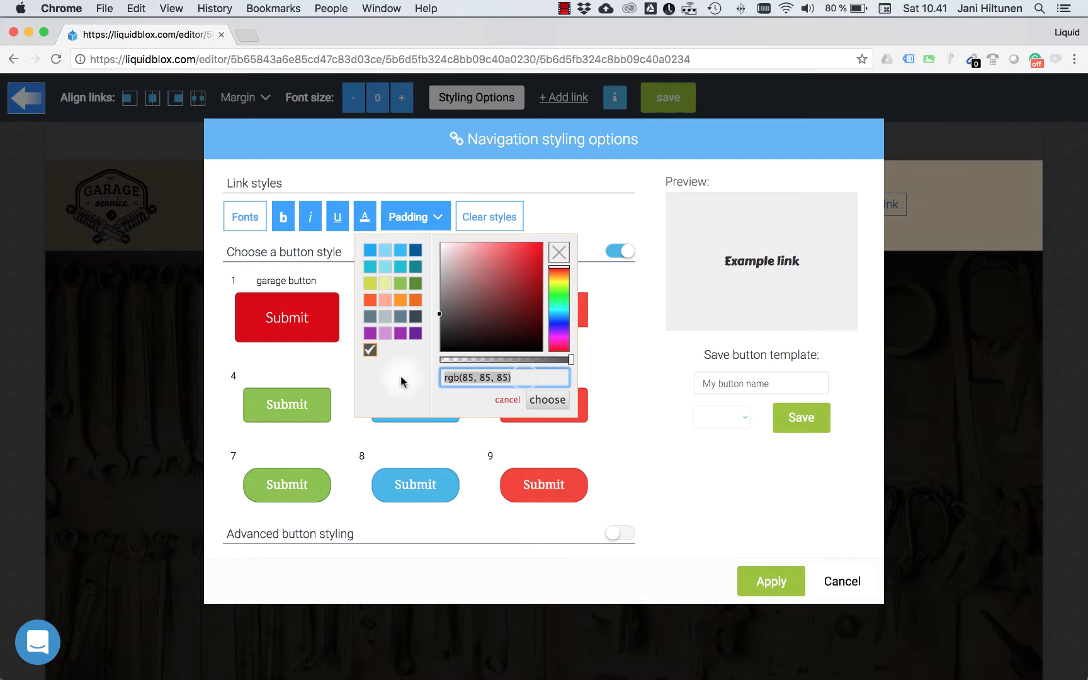
type("rgb(227, 0, 0)")
left_click(531, 402)
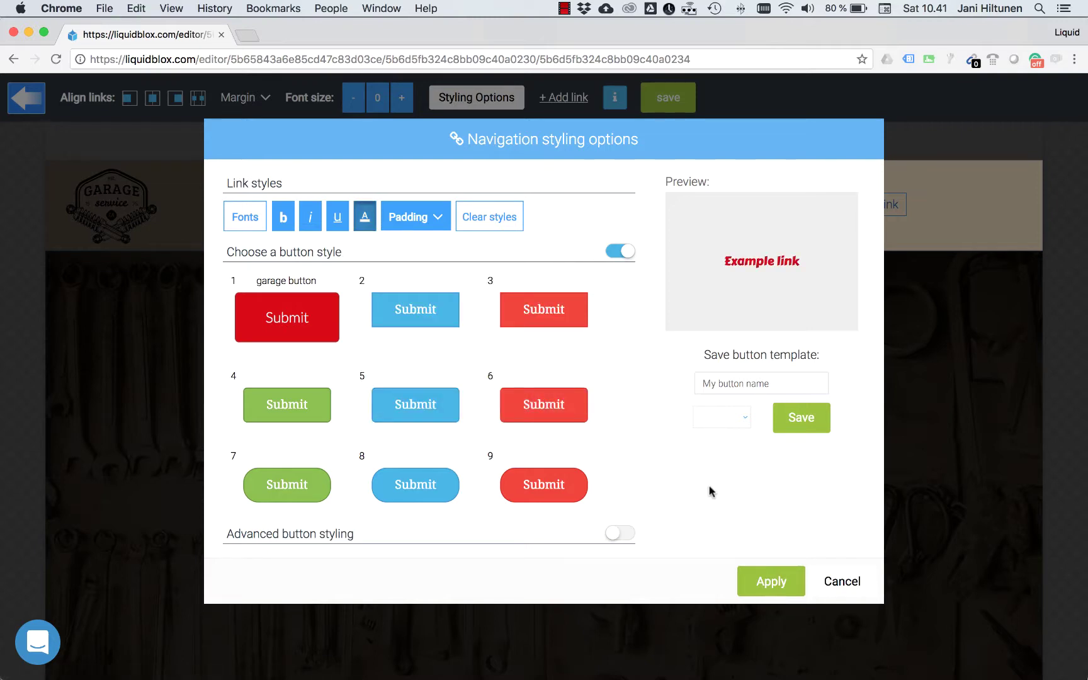
left_click(771, 578)
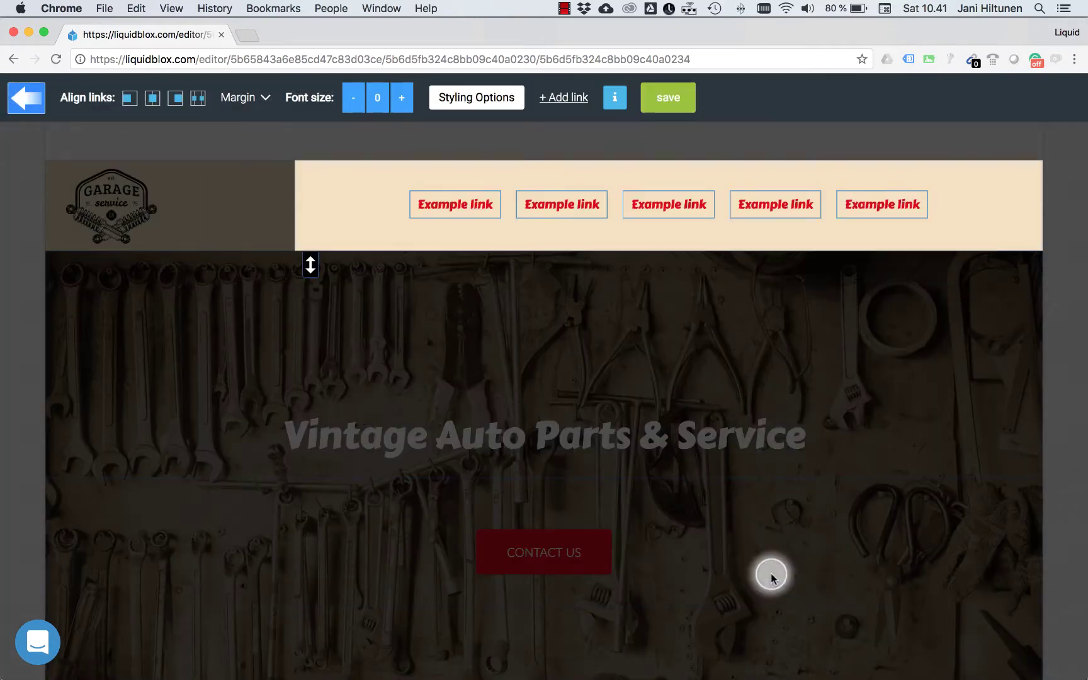
Rename the first navigation link HOME and link it internally to the page "1 - home".
left_click(462, 213)
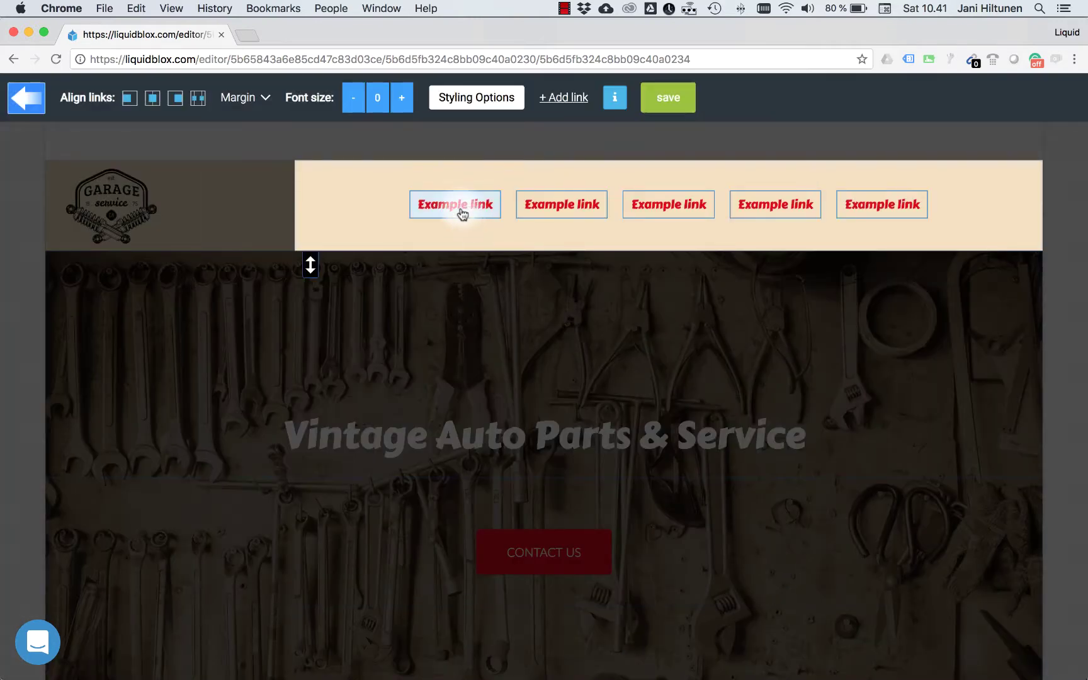
left_click(460, 207)
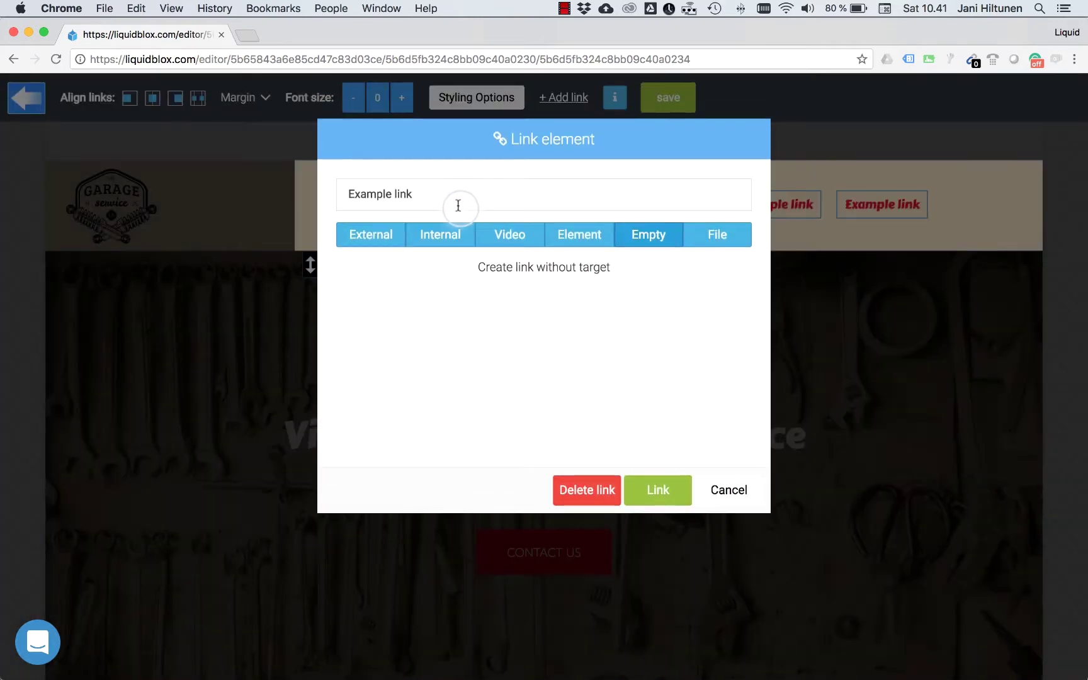
left_click_drag(452, 198, 302, 187)
type("HOME")
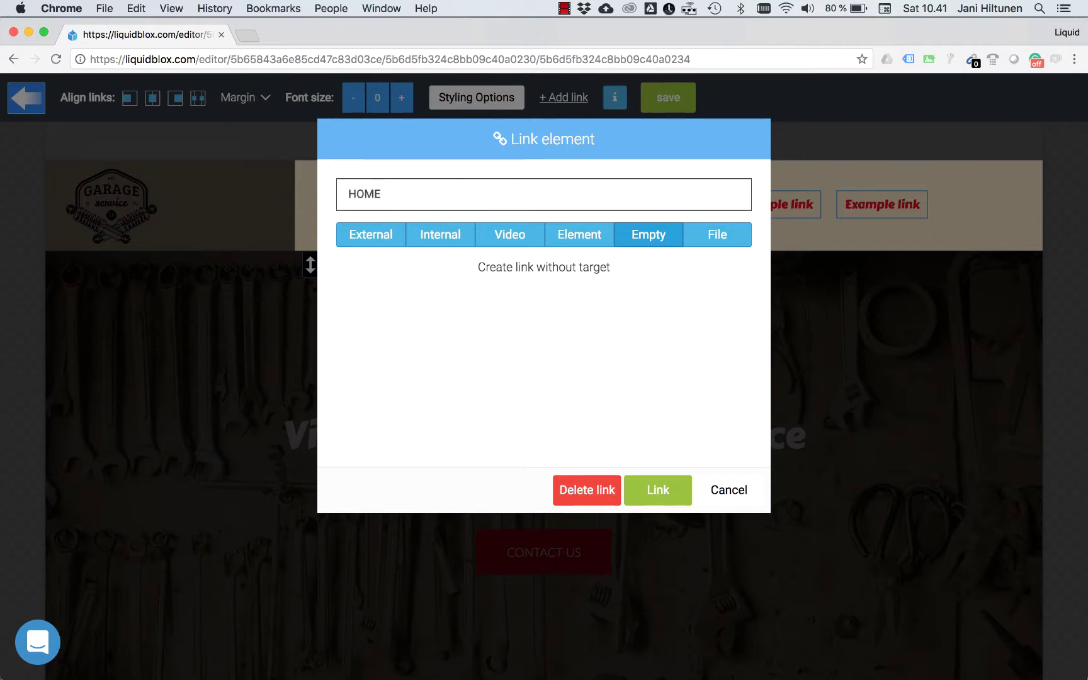
left_click(425, 234)
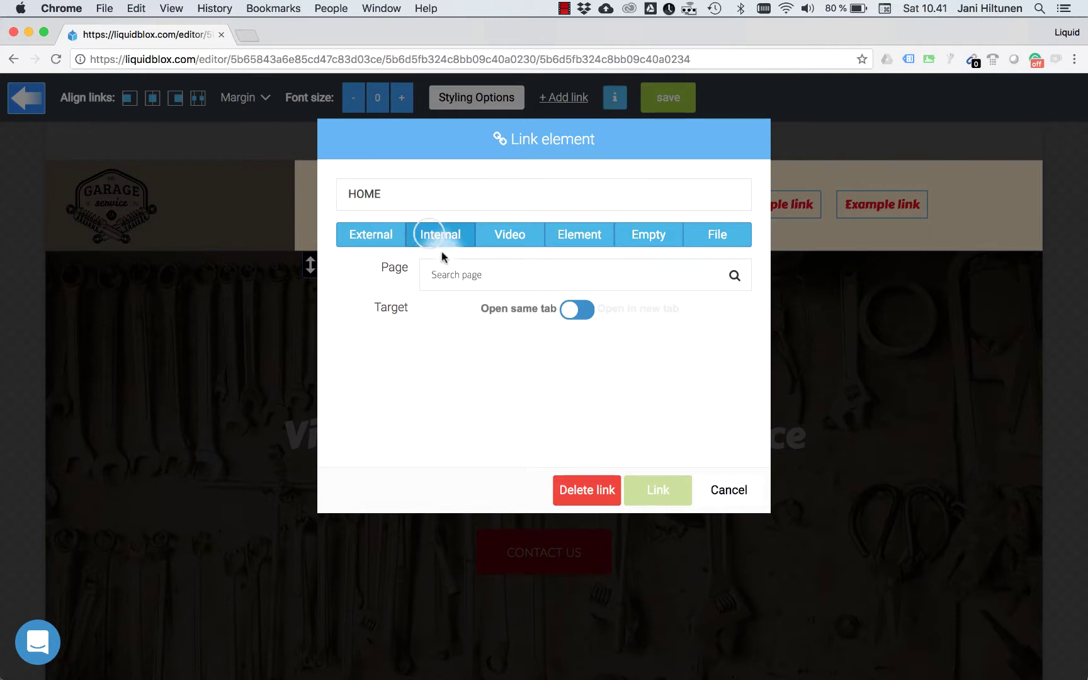
left_click(455, 268)
left_click(464, 302)
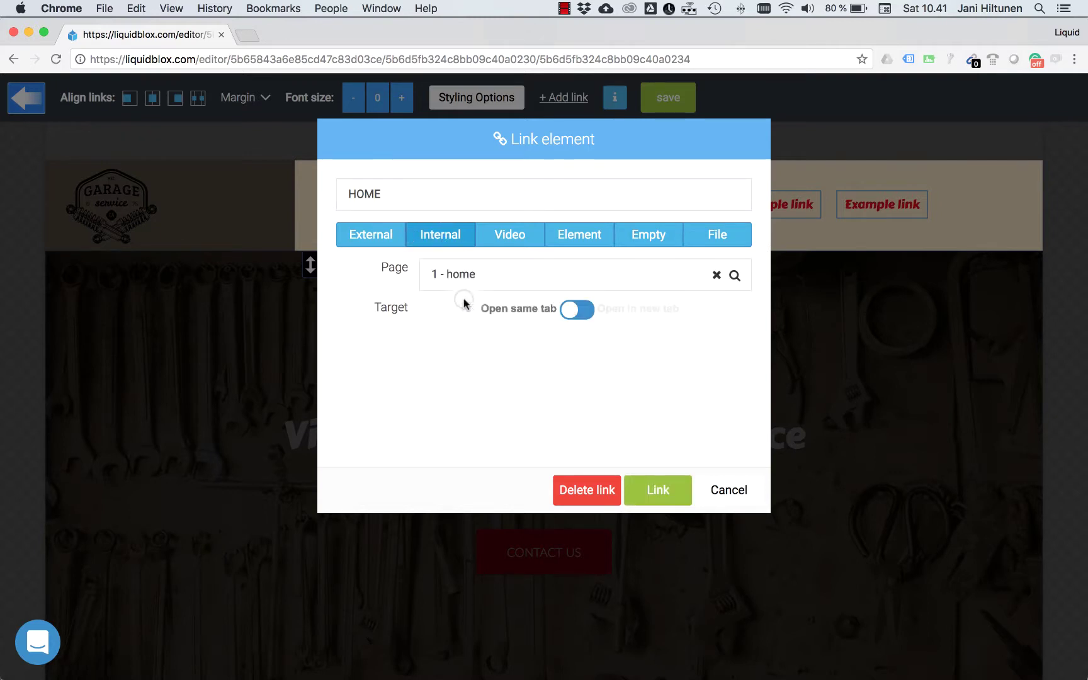
left_click(656, 490)
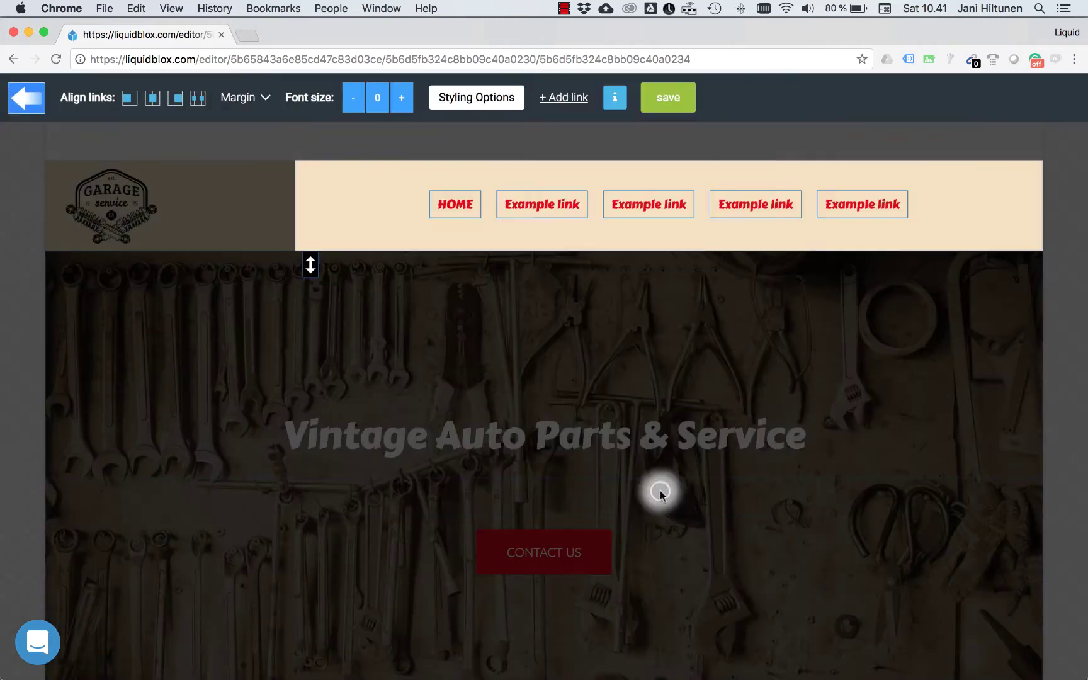
Rename the second navigation link PARTS and the third SERVICE, leaving both without a target.
left_click(559, 213)
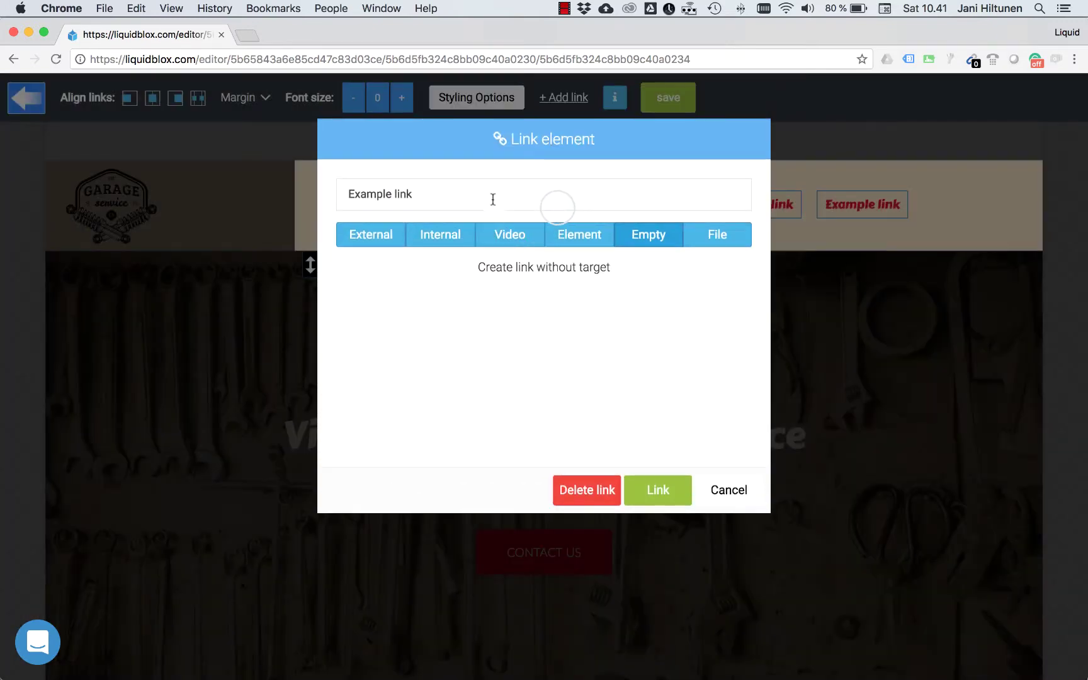
left_click_drag(491, 197, 253, 197)
type("PARTS")
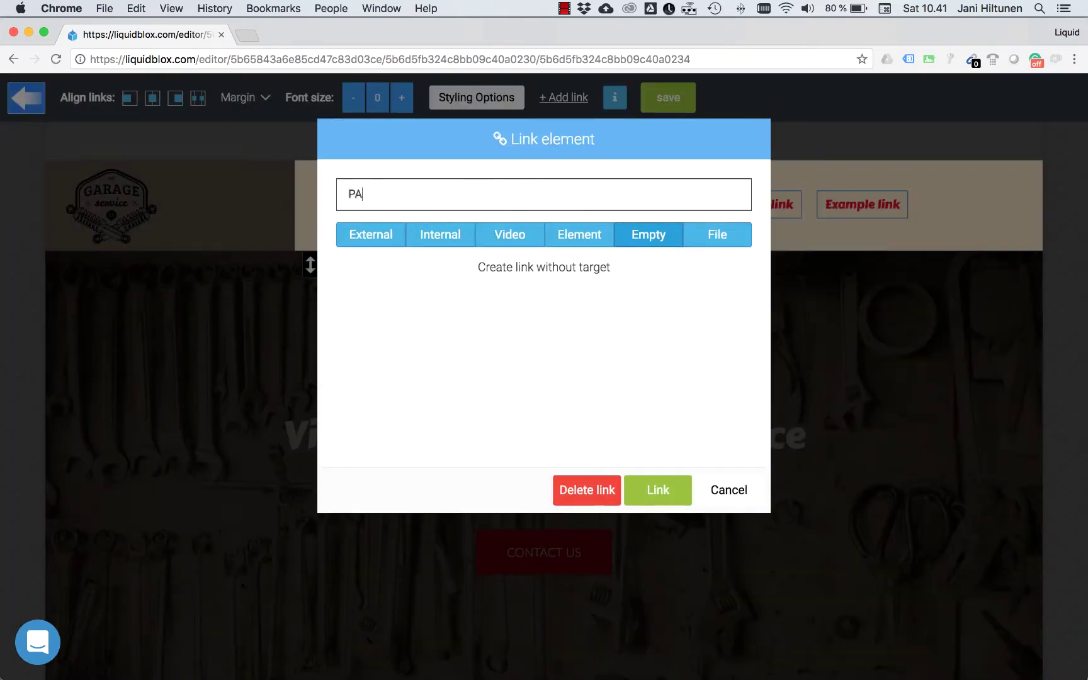
left_click(655, 489)
left_click(637, 209)
triple_click(419, 195)
type("SERVICE")
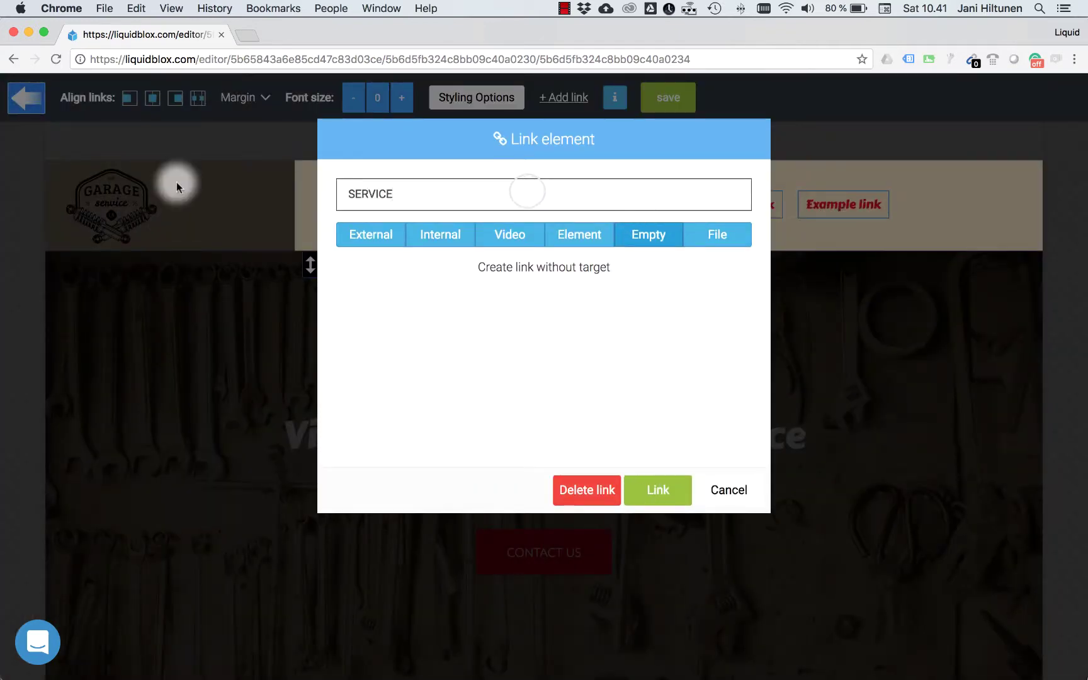
left_click(665, 488)
Rename the fourth navigation link UPHOLSTERY and the fifth RETRO BLOG without targets, and save the navigation.
left_click(695, 196)
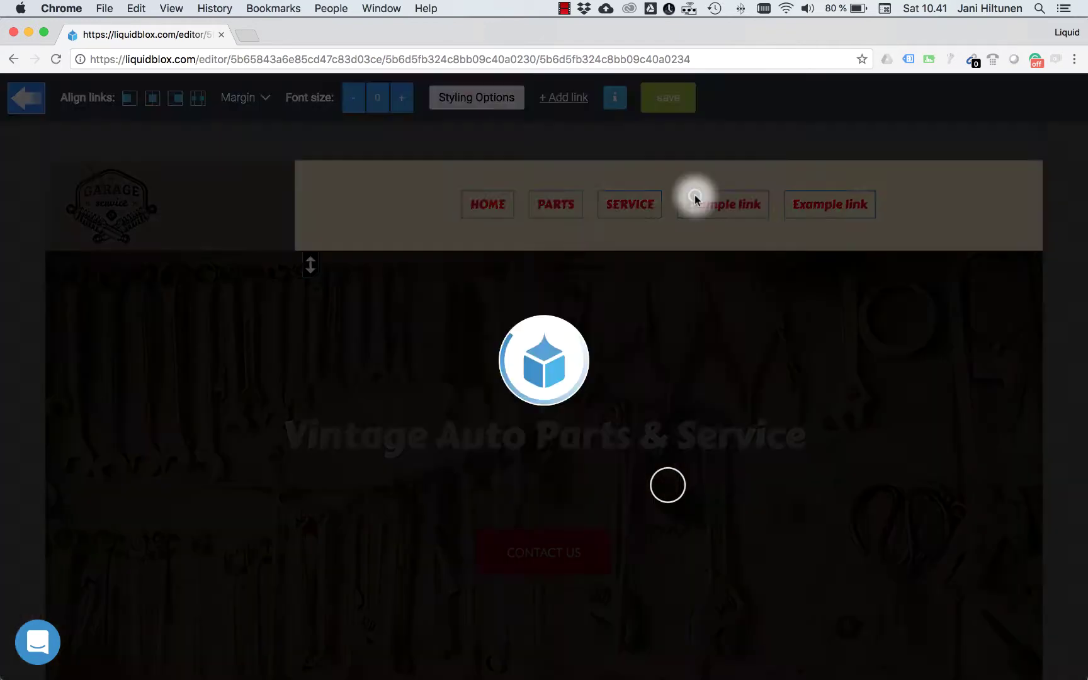
triple_click(509, 191)
type("UPHOLSTERY")
left_click(656, 485)
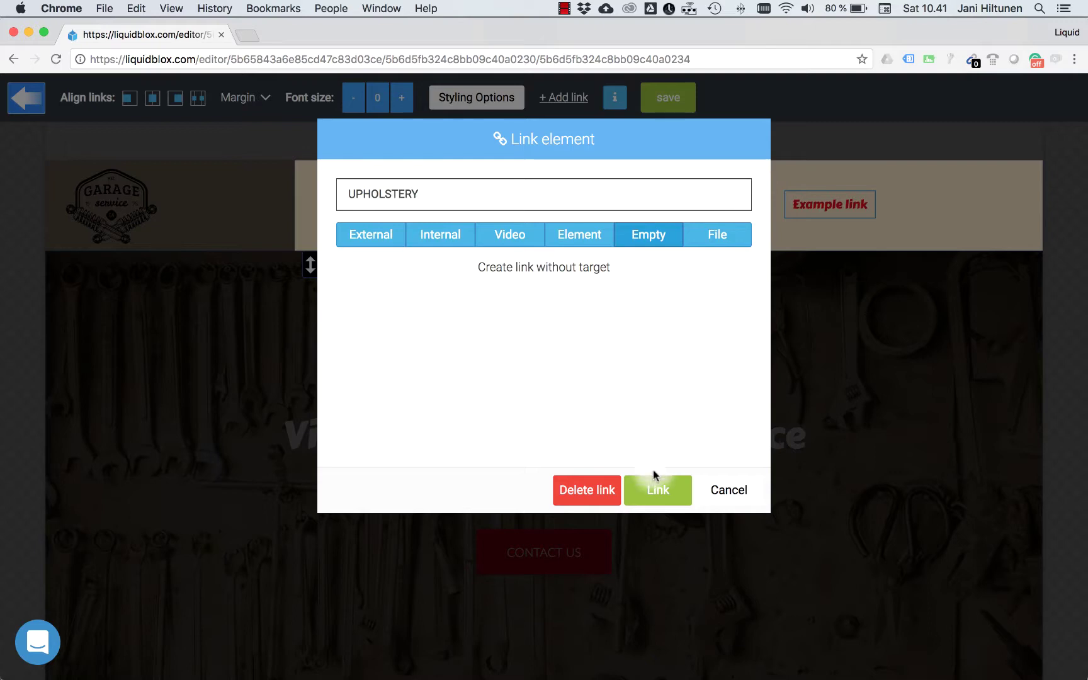
left_click(830, 204)
triple_click(488, 192)
type("RETRO BLOG")
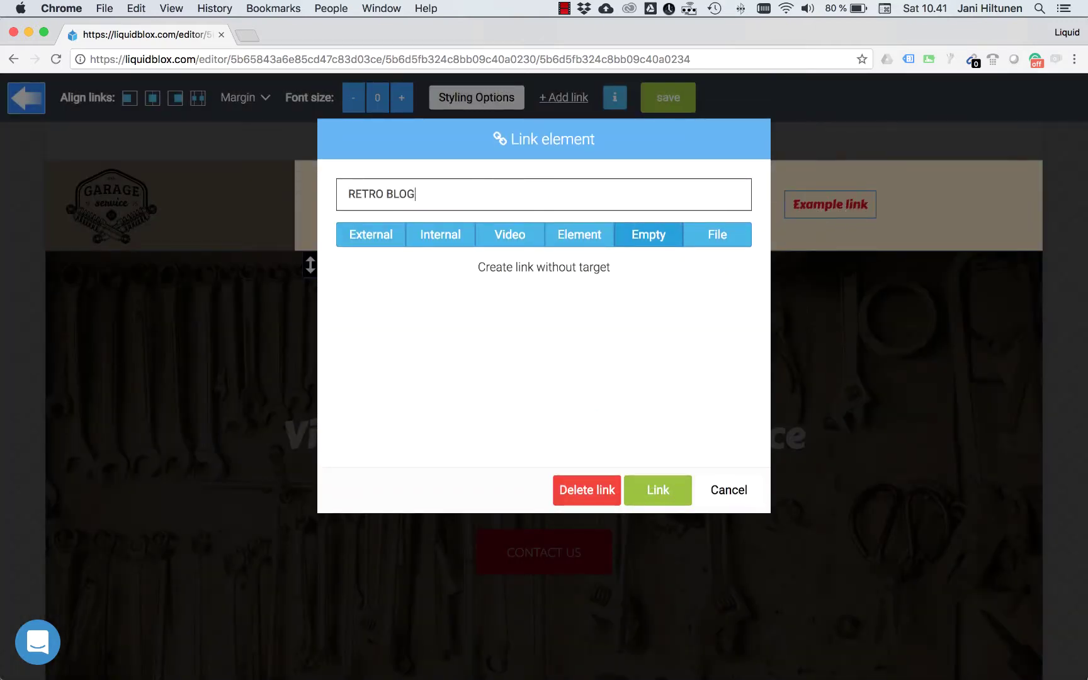
left_click(658, 490)
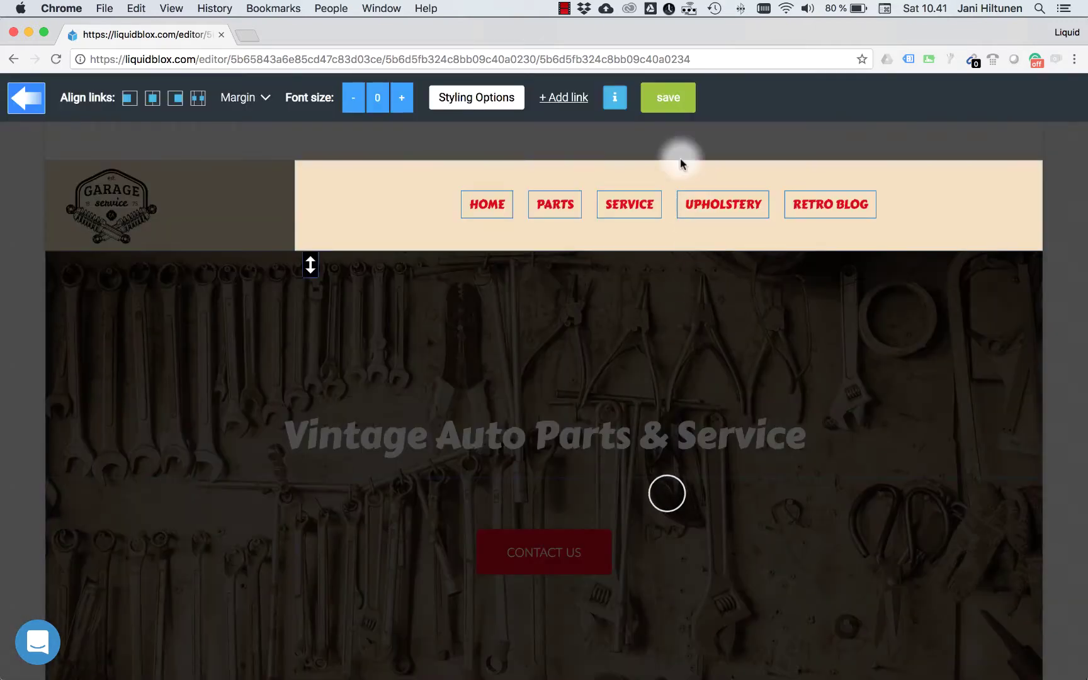
left_click(666, 99)
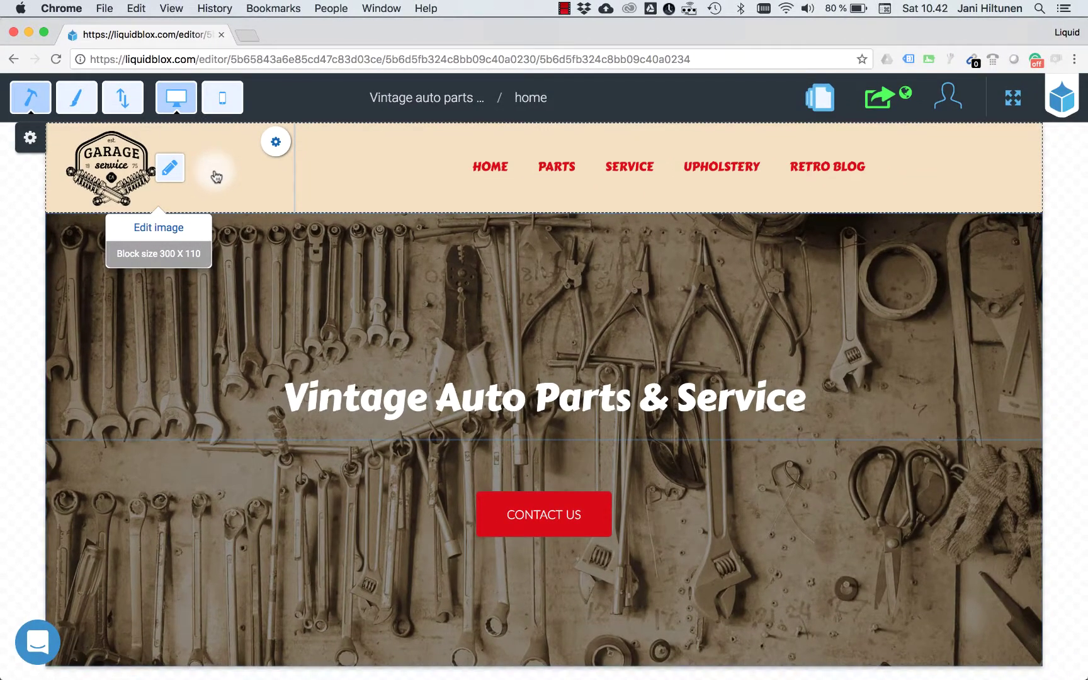
Set the right padding of the header's navigation block to 300 px and save the block style.
left_click(76, 98)
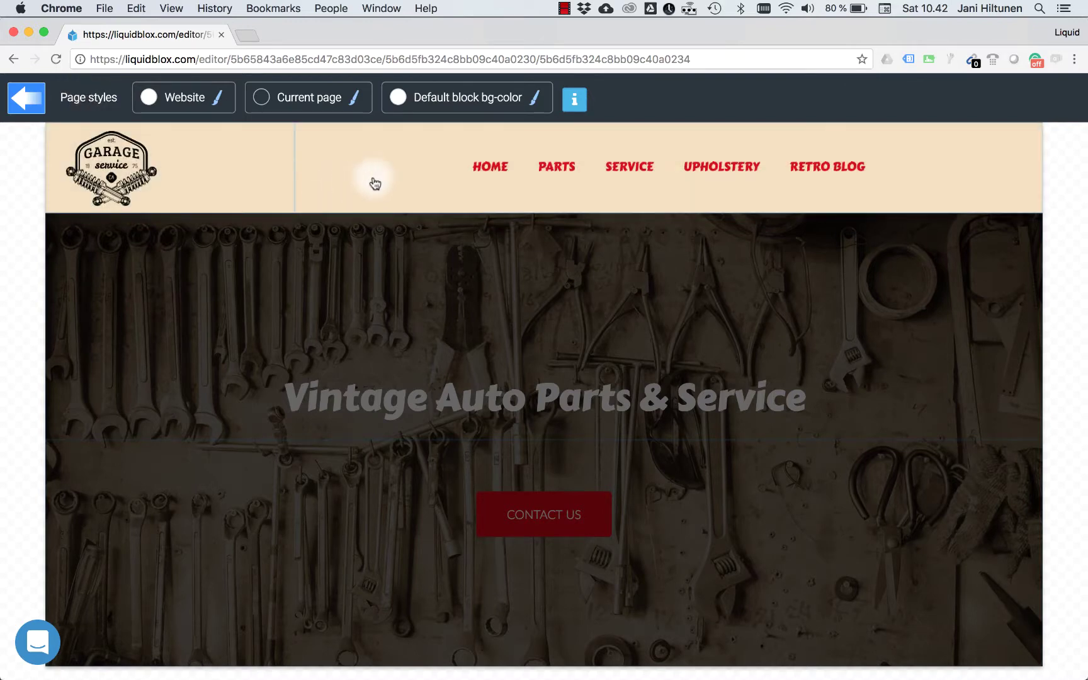
left_click(372, 179)
left_click(333, 182)
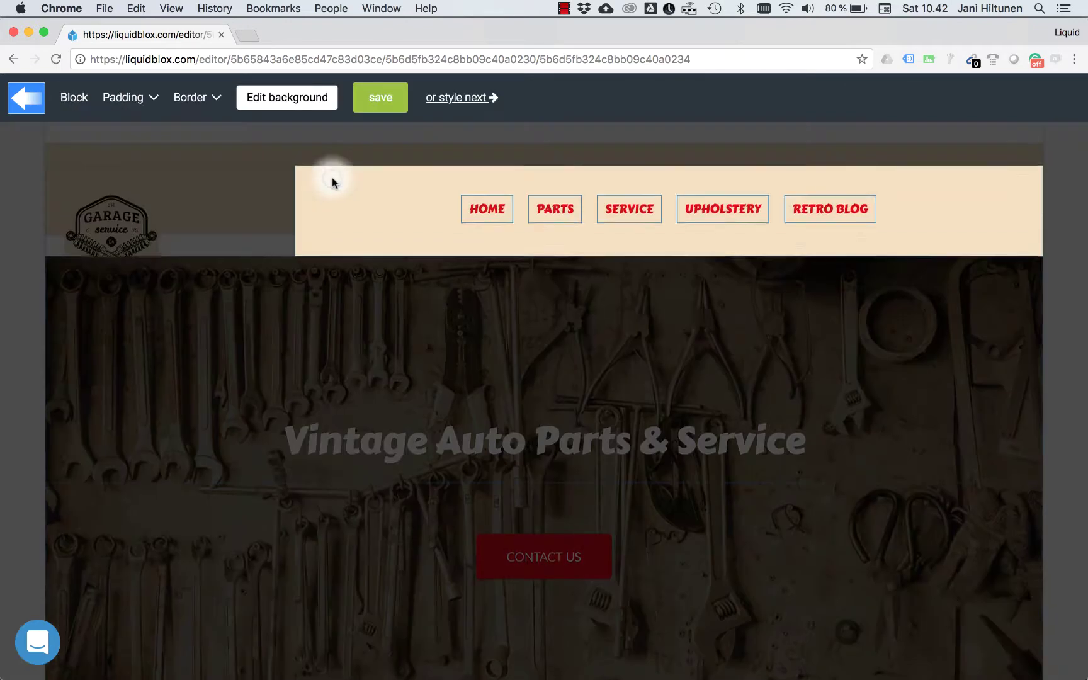
left_click(145, 98)
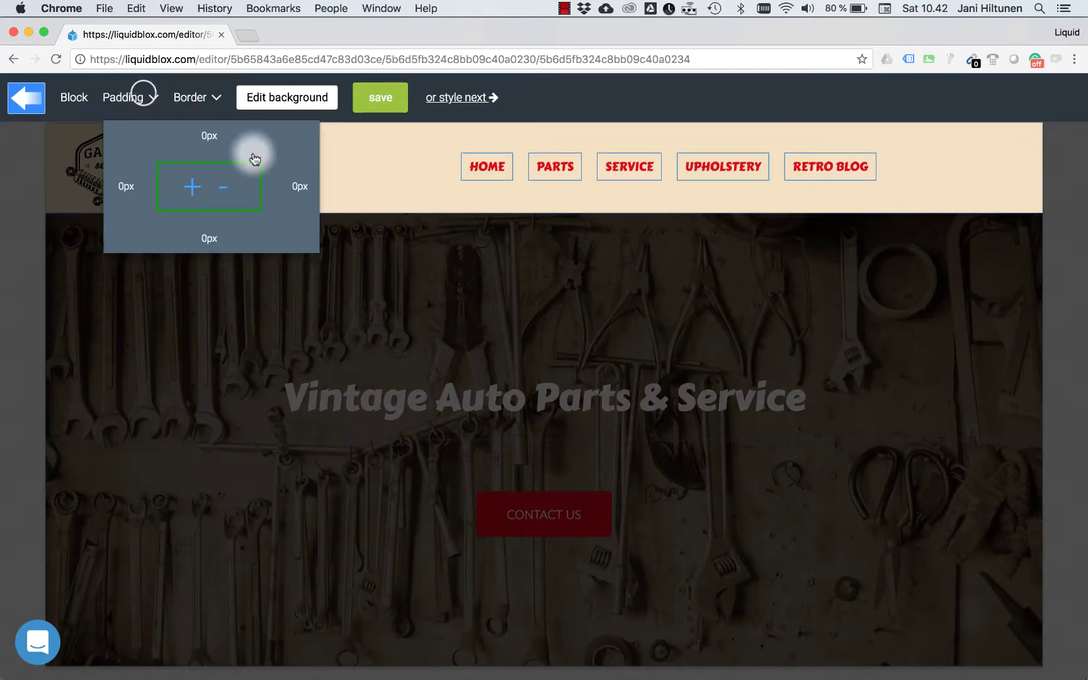
left_click(289, 185)
type("30")
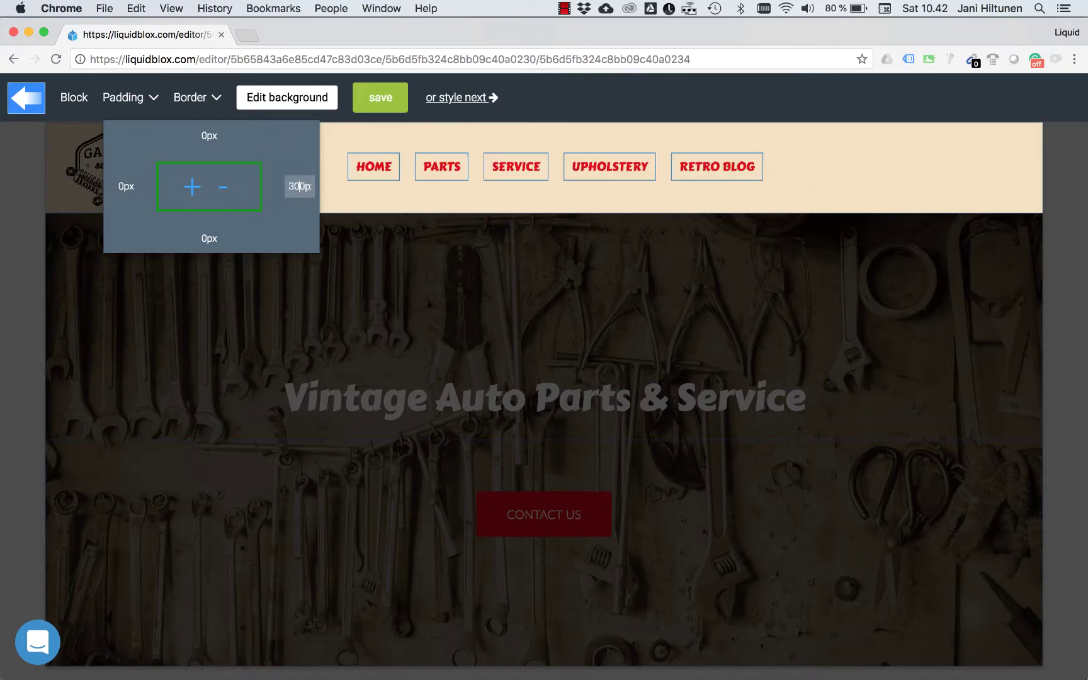
left_click(387, 98)
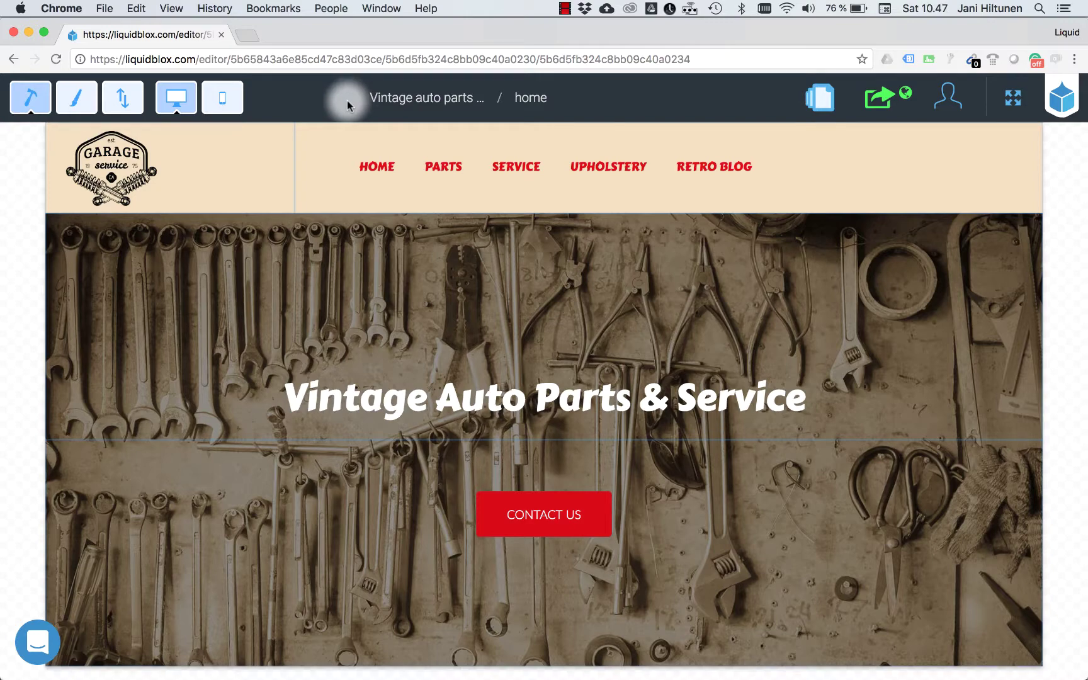
Link the header logo internally to the page "1 - home", opening in the same tab.
mouse_move(226, 167)
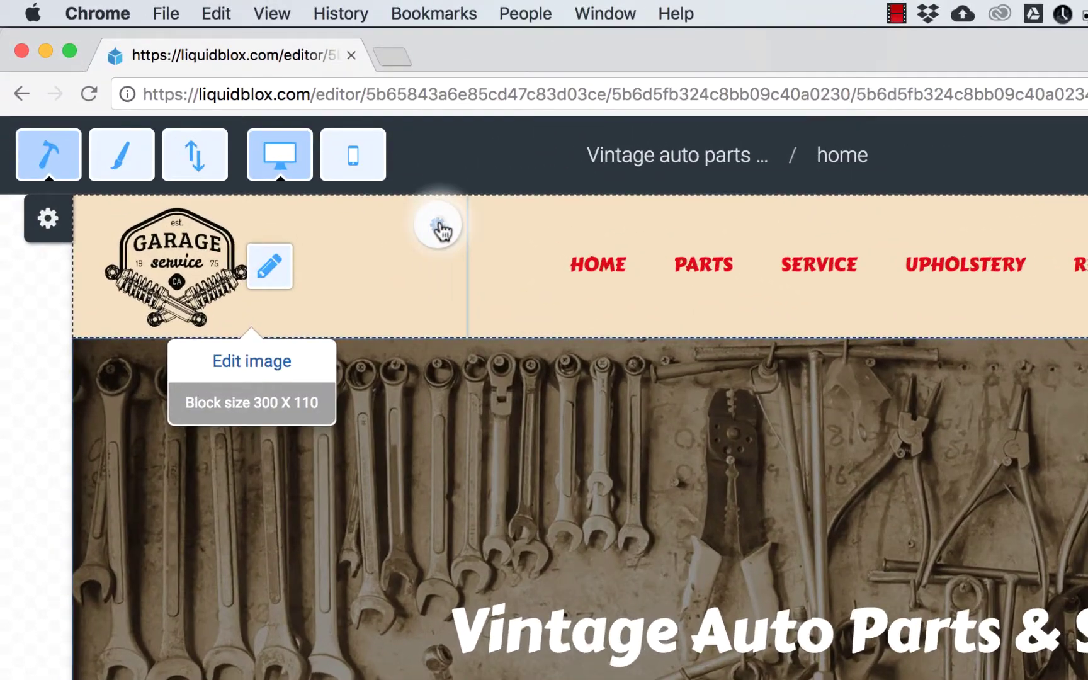
left_click(440, 228)
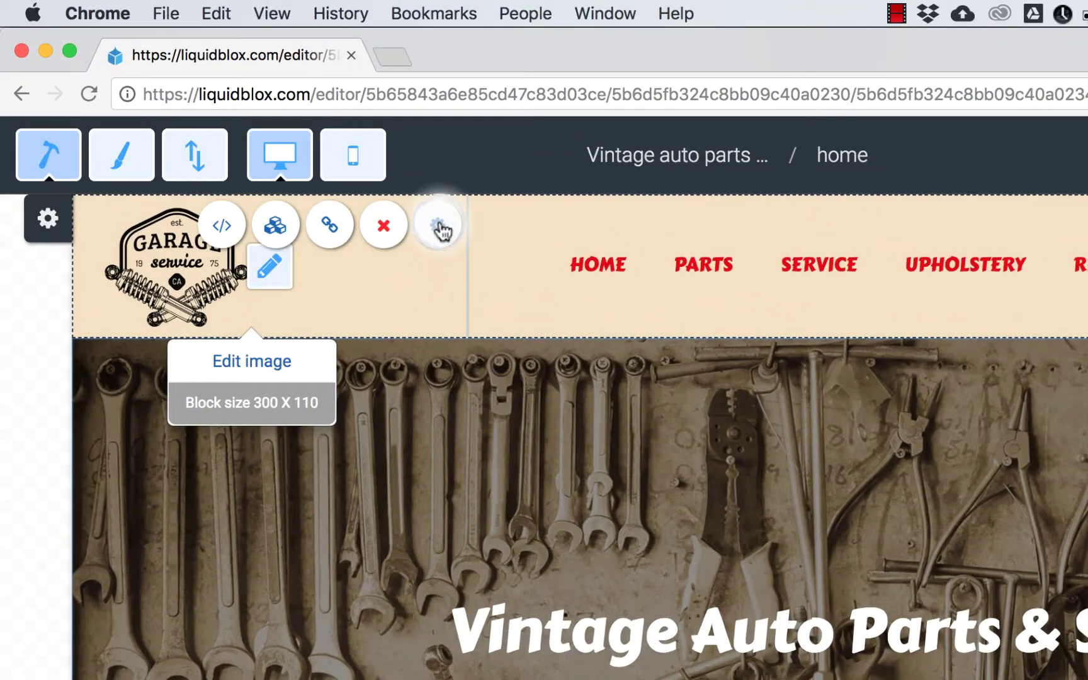
left_click(330, 225)
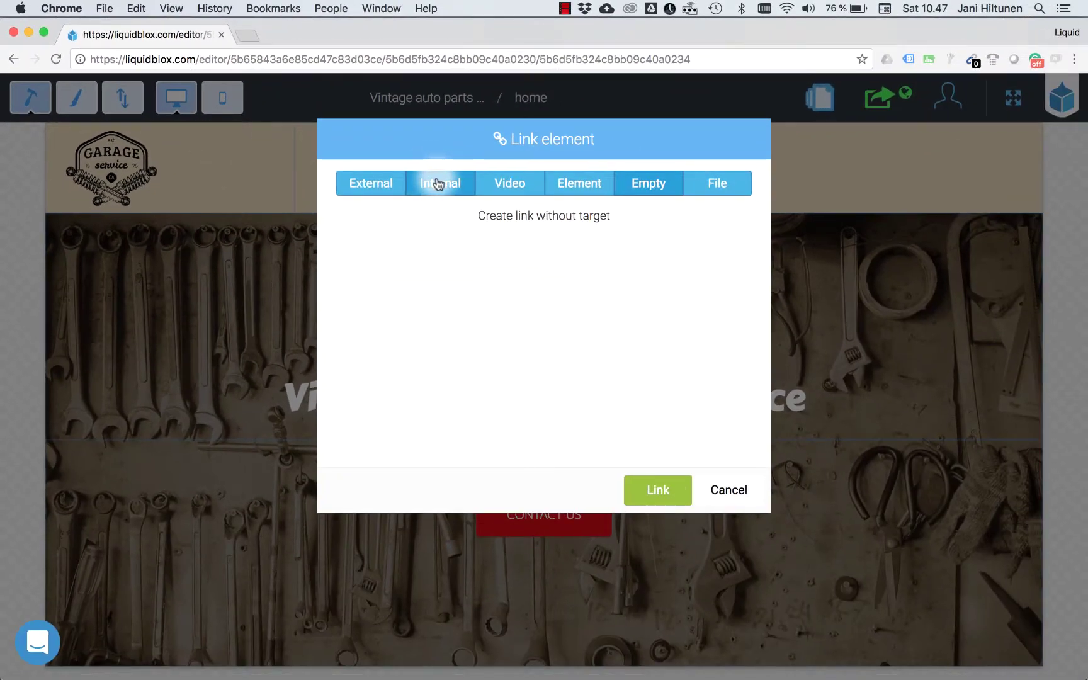
left_click(439, 183)
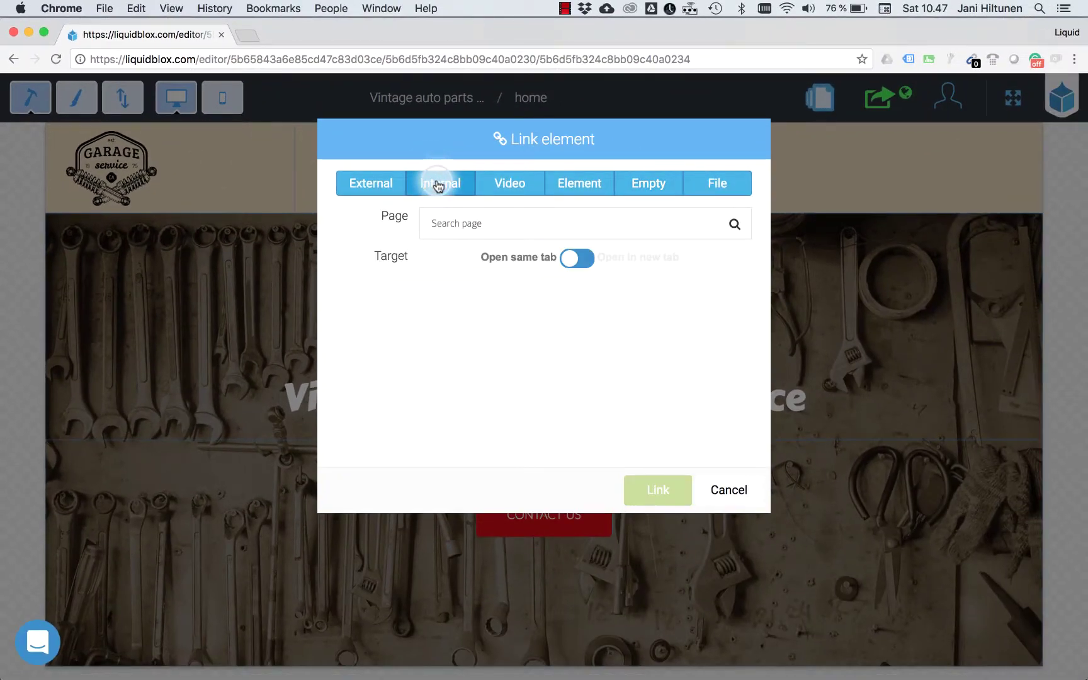
left_click(458, 216)
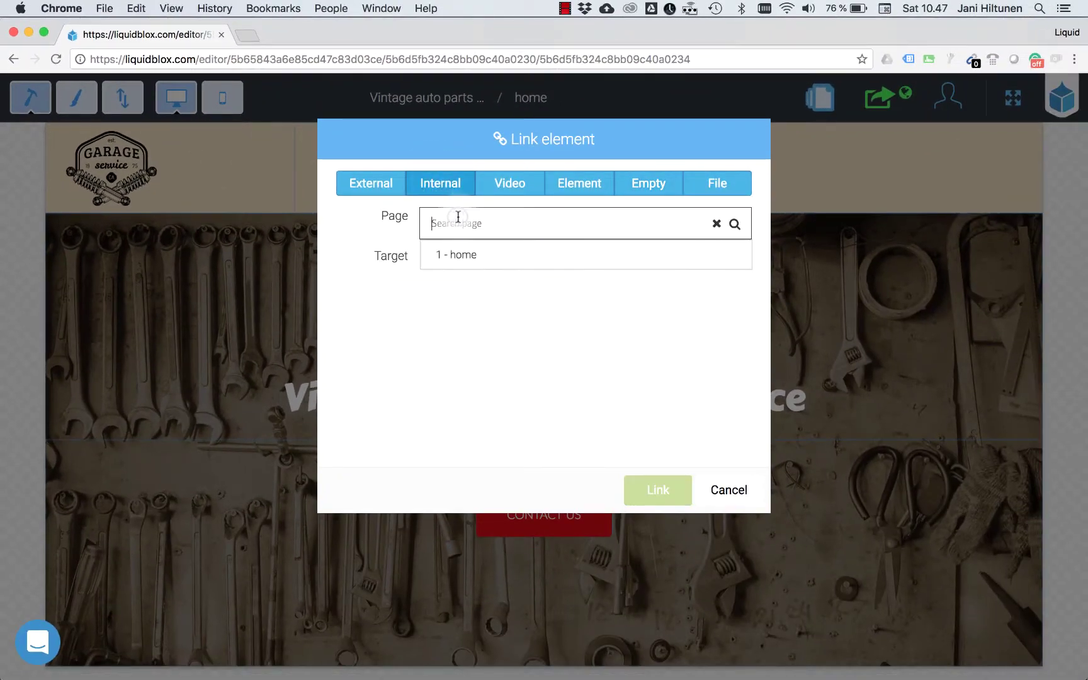
left_click(463, 254)
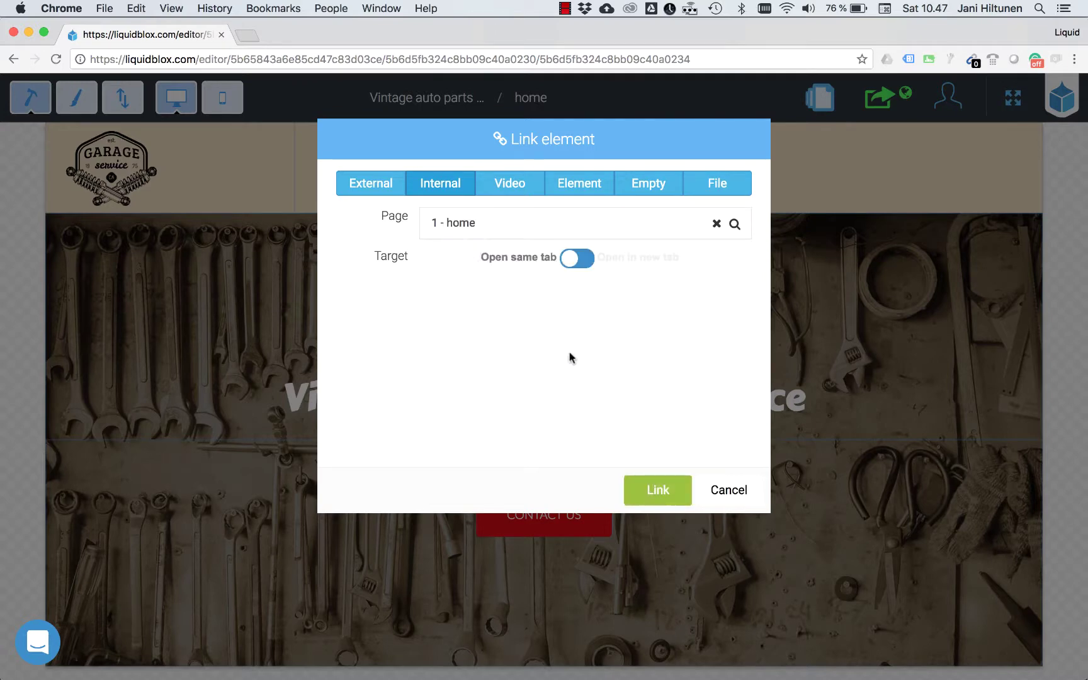
left_click(667, 490)
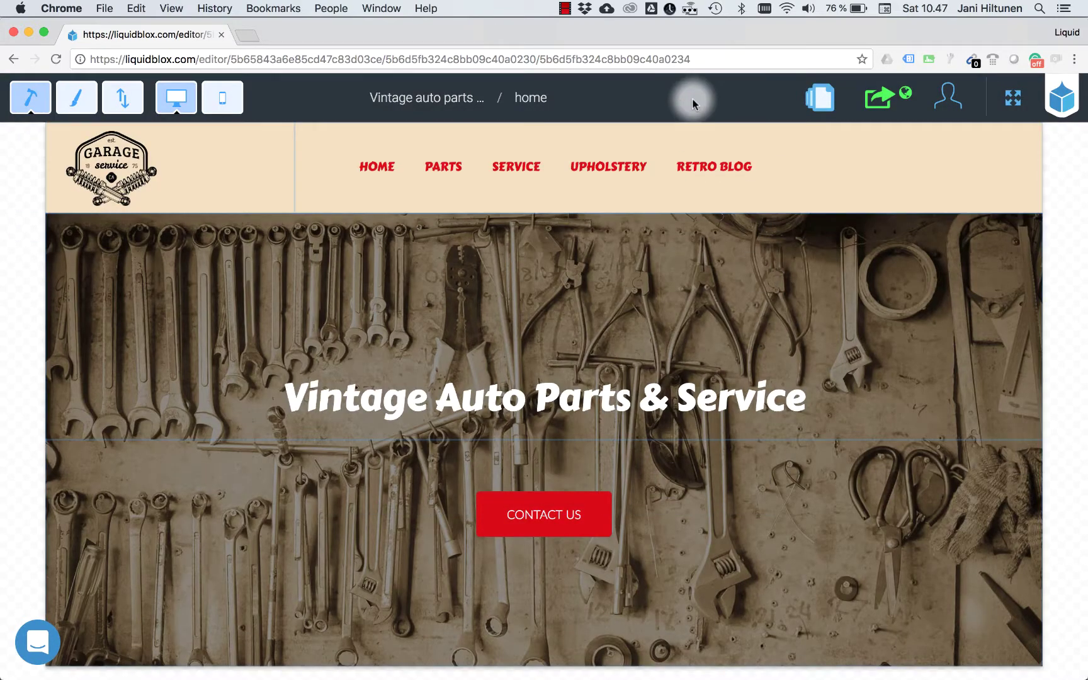
Add a new wide block with 100% width below the hero image section.
scroll(629, 292, "down", 3)
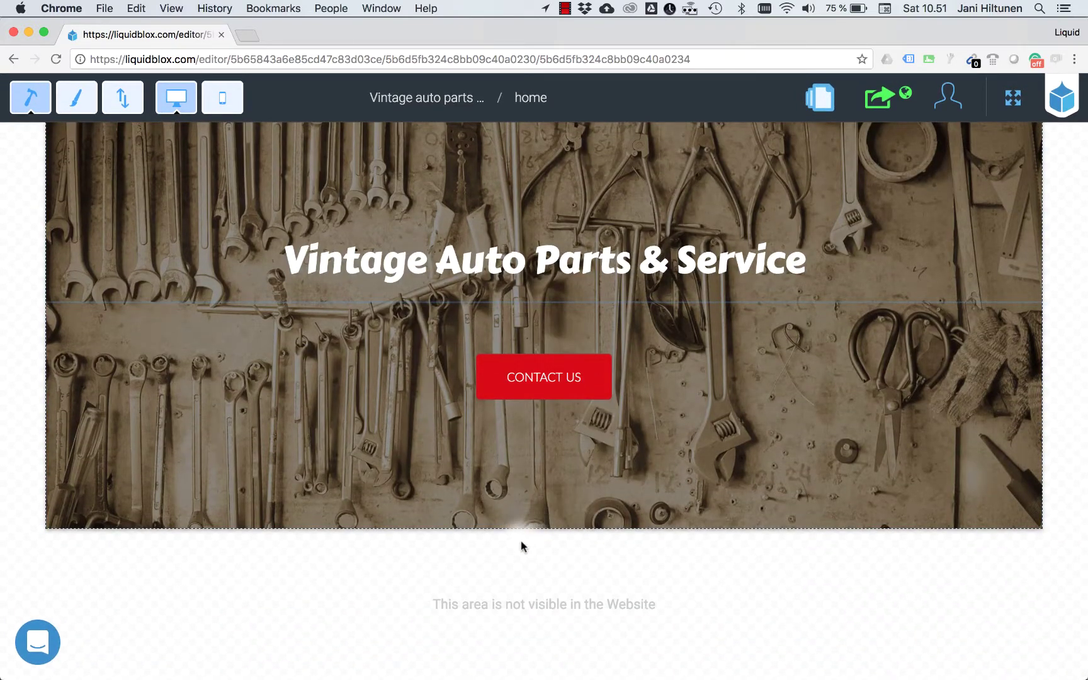
mouse_move(524, 528)
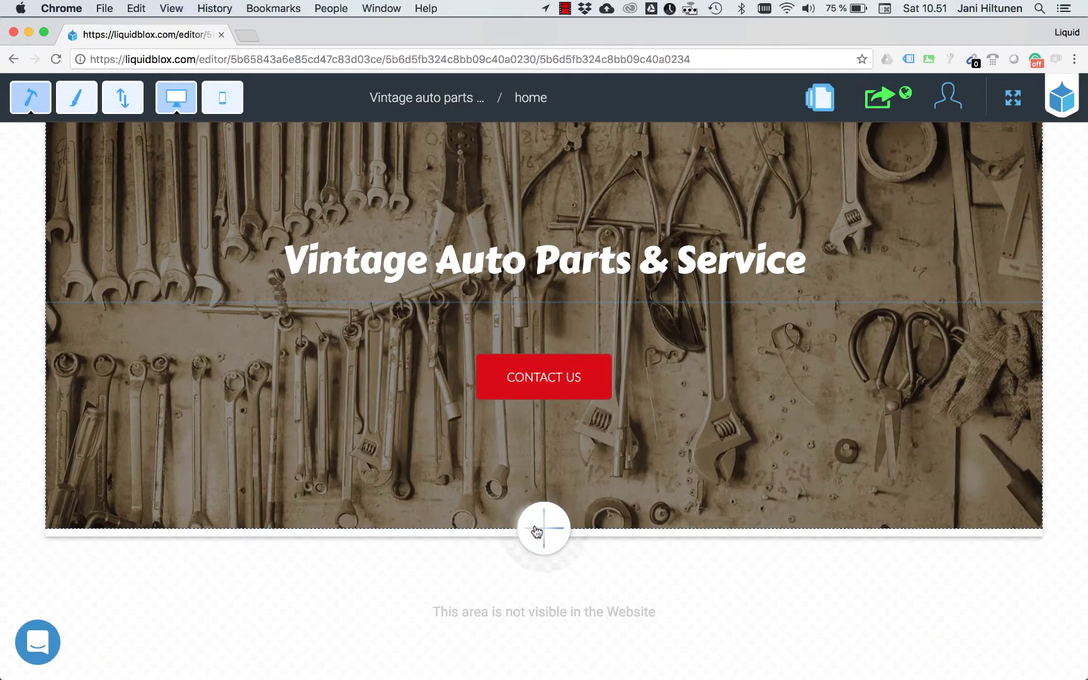
left_click(537, 531)
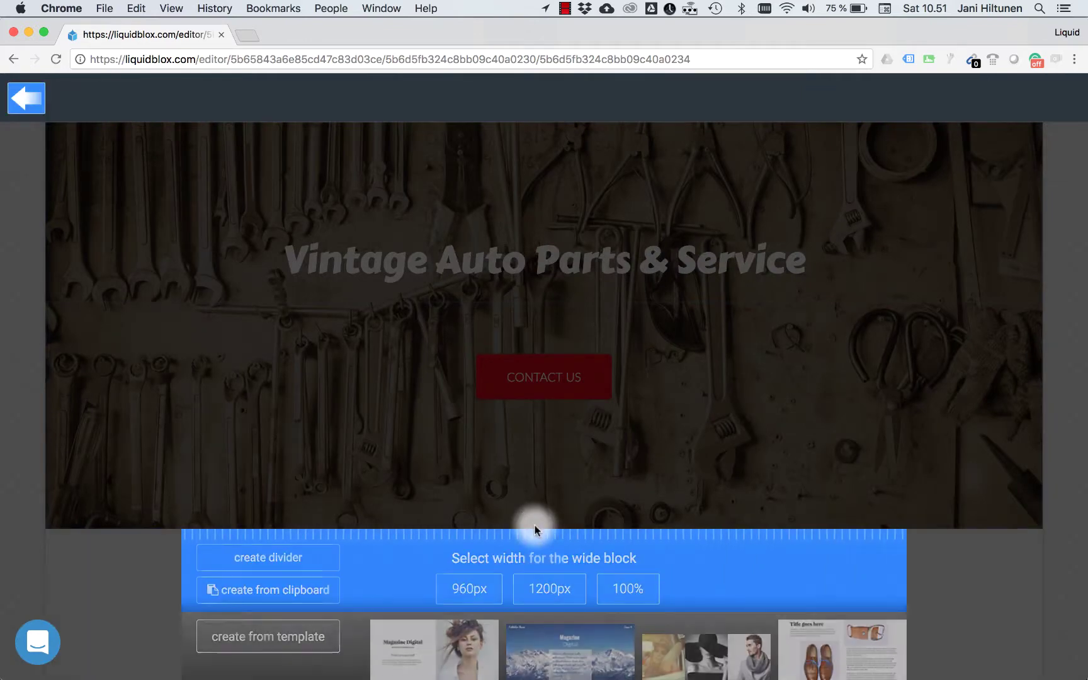
left_click(613, 581)
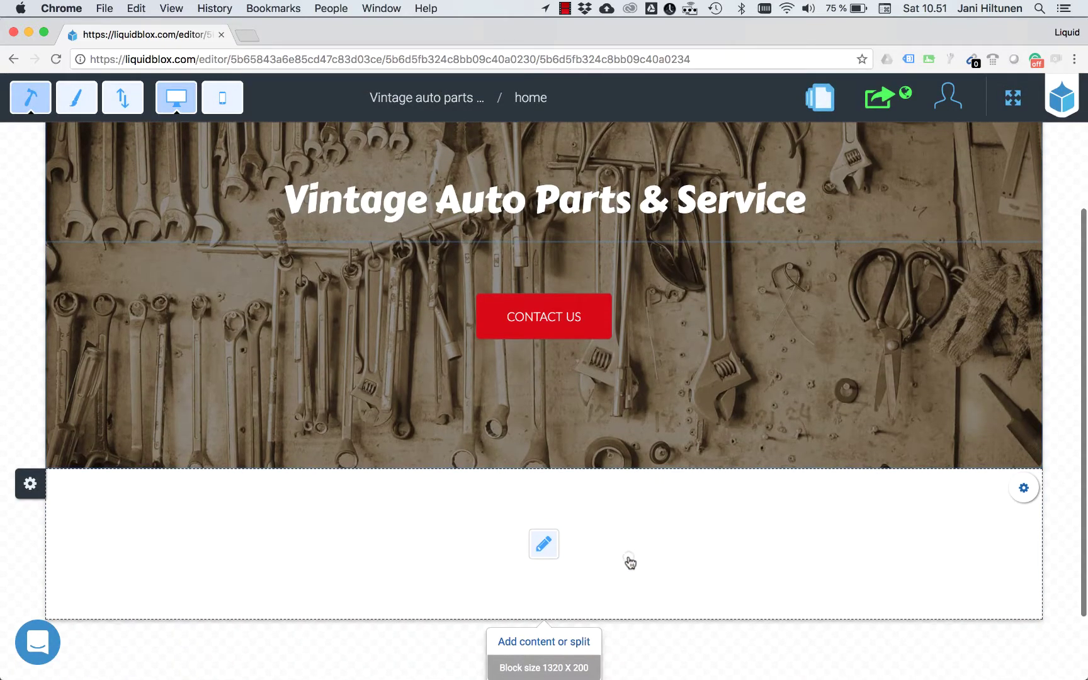
Set the height of the new empty block below the hero section to 230 px.
left_click(630, 563)
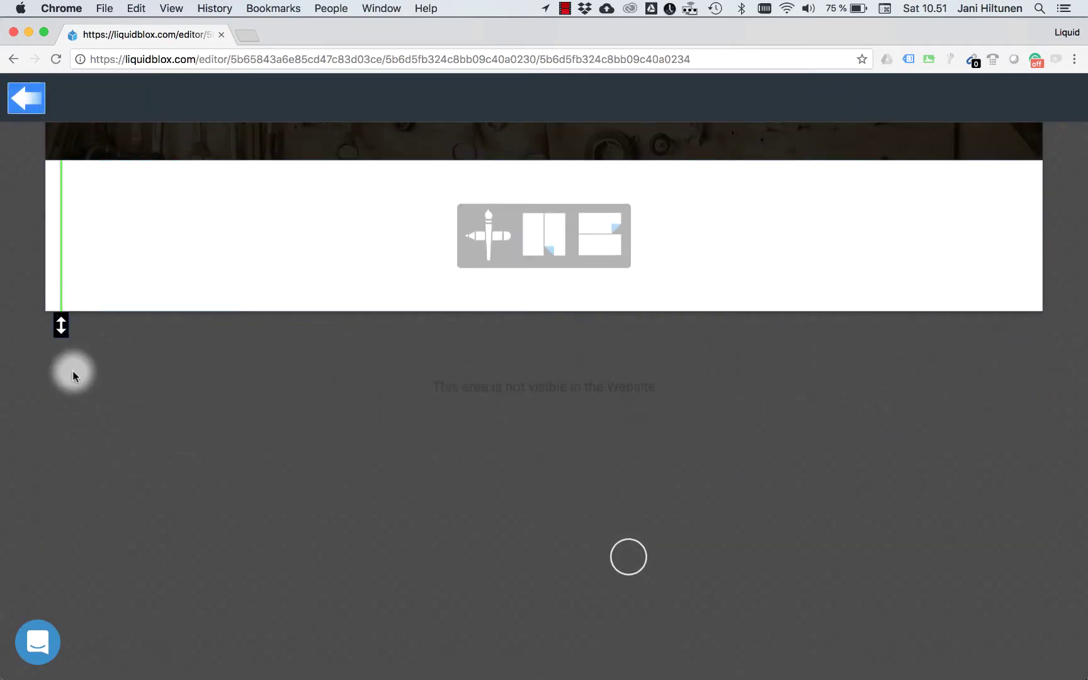
left_click(60, 328)
left_click(135, 325)
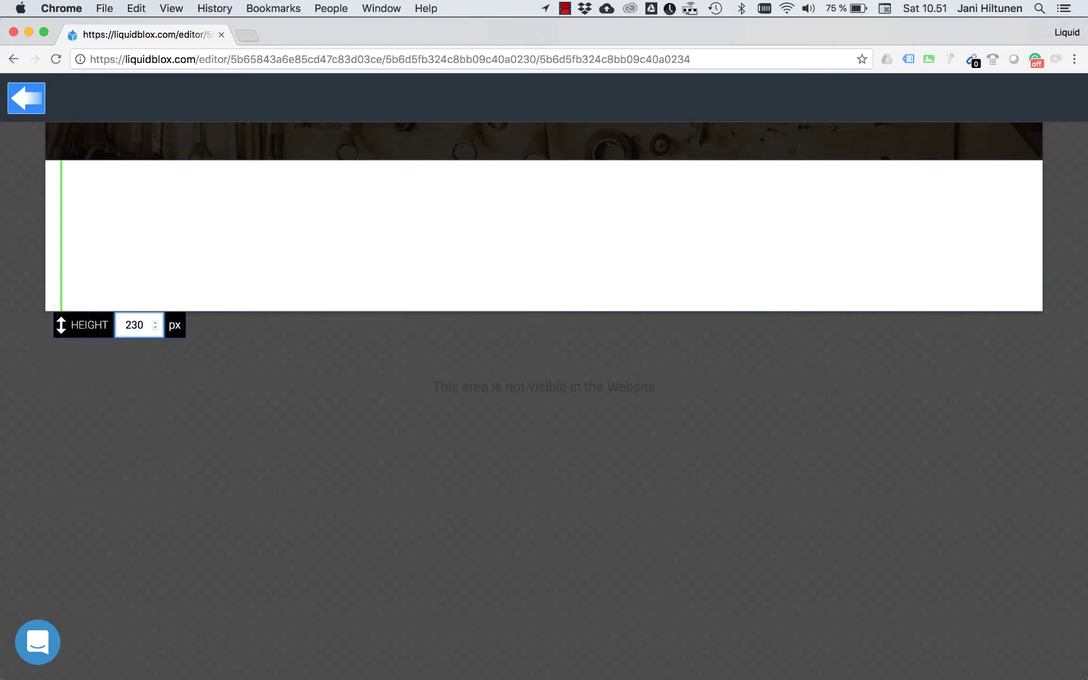
left_click(98, 103)
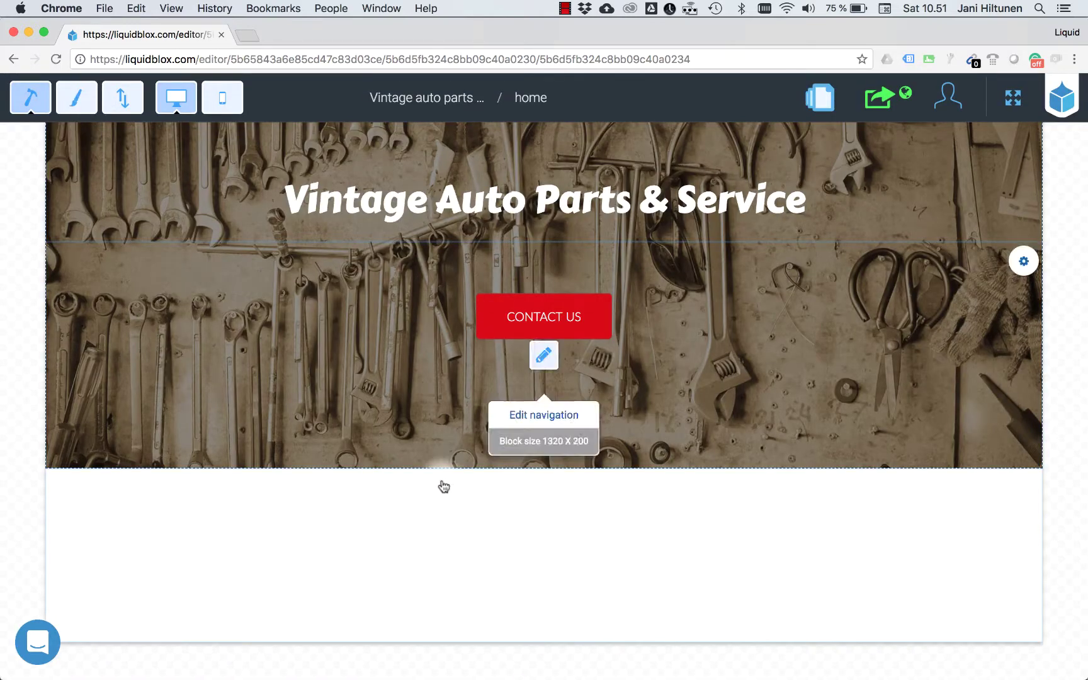
Split the empty block below the hero section into two equal side-by-side blocks and save the layout.
left_click(465, 505)
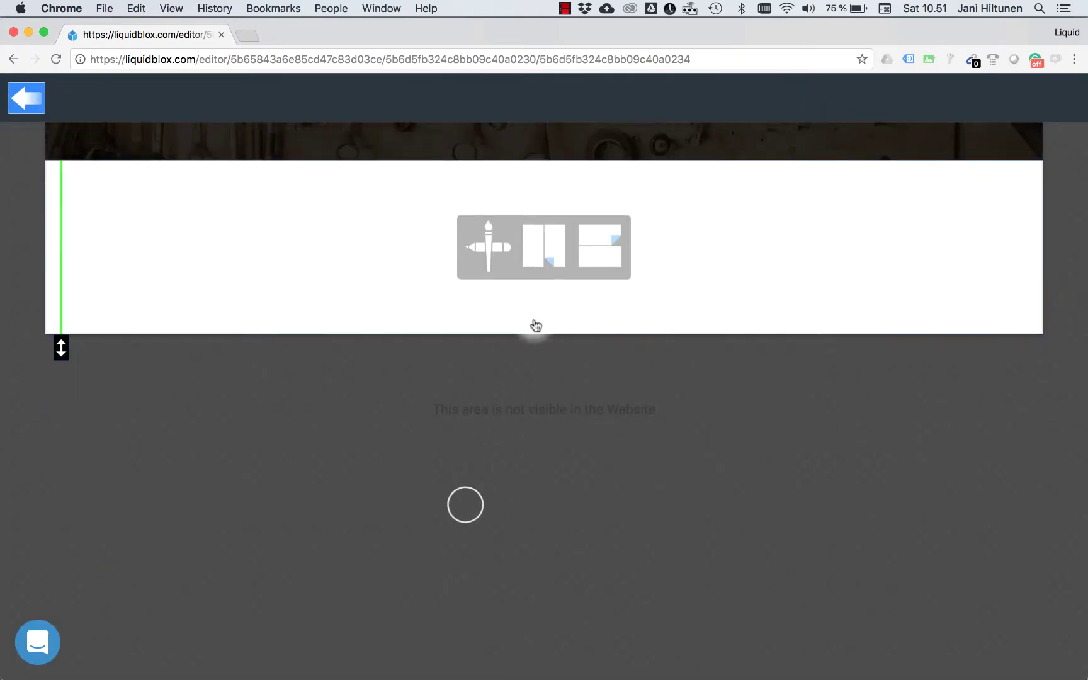
left_click(543, 259)
left_click(542, 272)
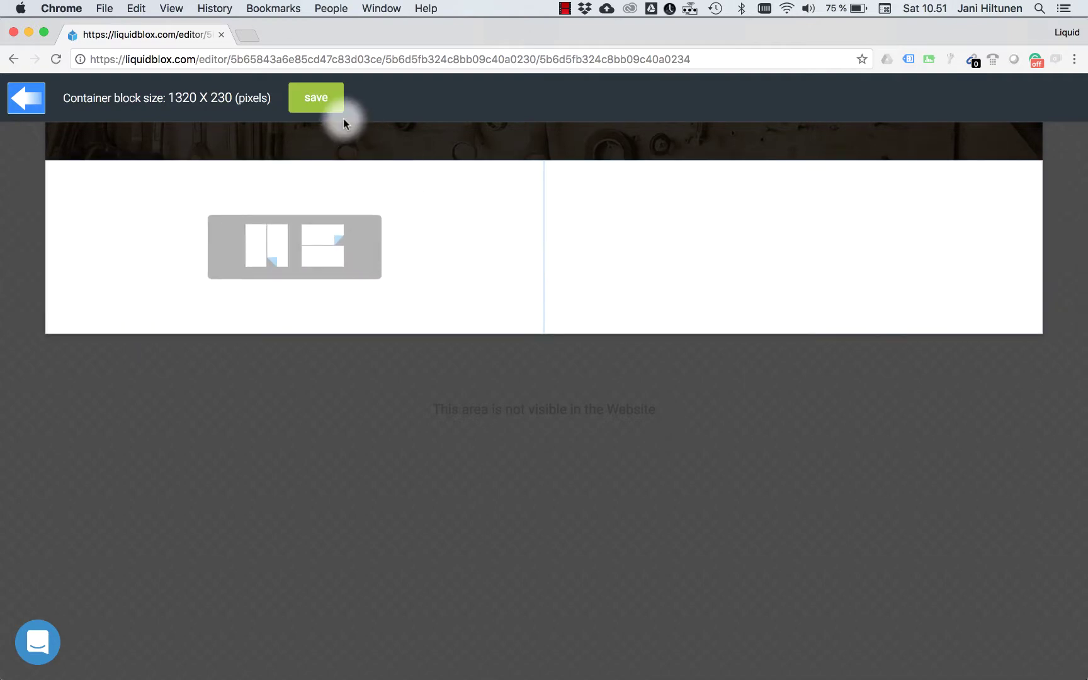
left_click(319, 99)
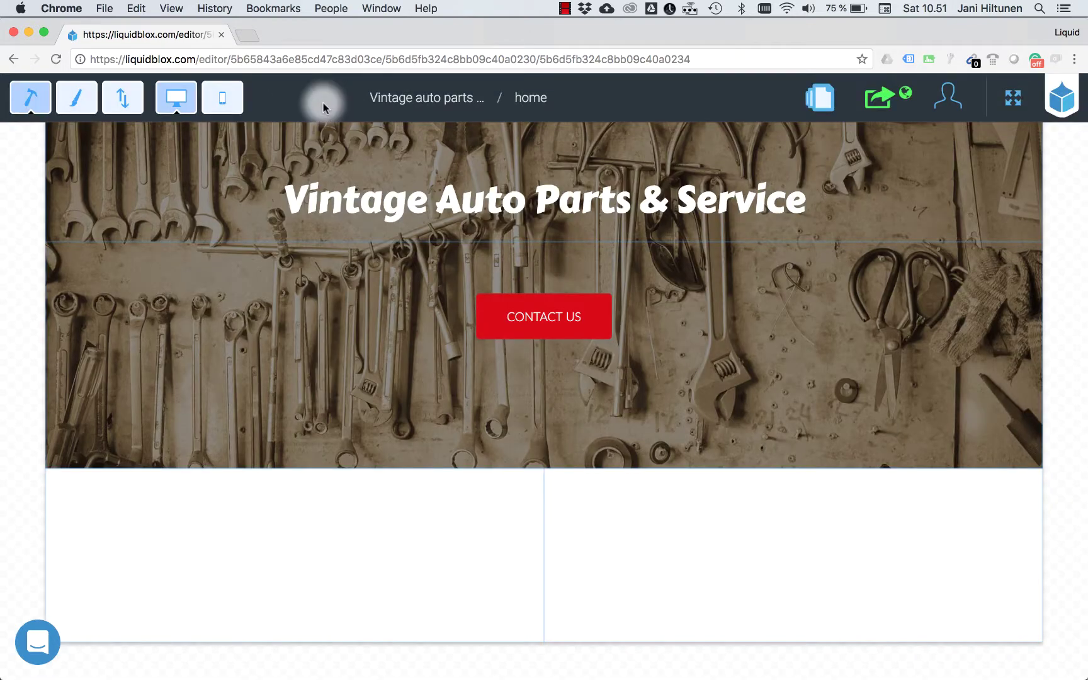
Set the background color of the whole split wide block below the hero image to rgb(242, 222, 189) and save it.
left_click(75, 97)
left_click(268, 552)
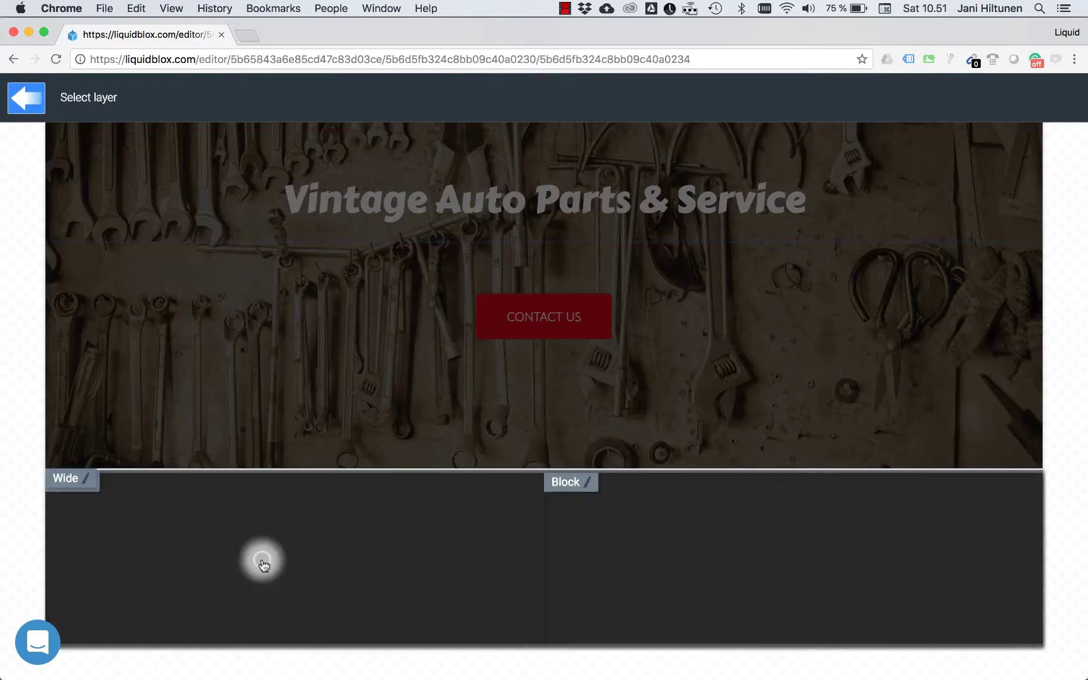
left_click(78, 502)
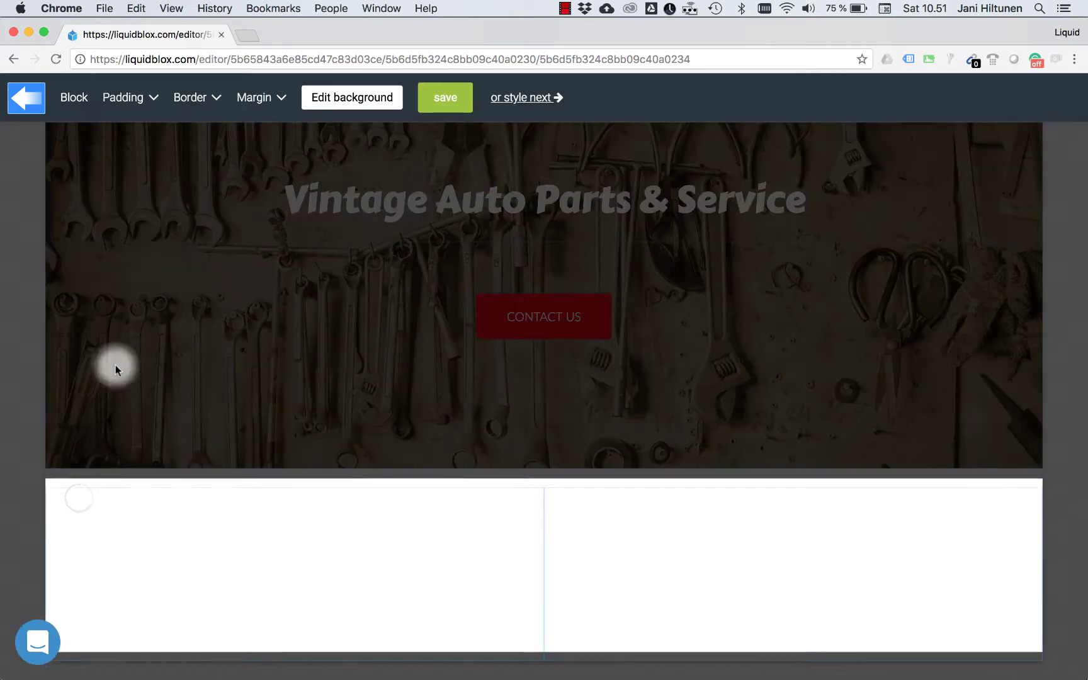
left_click(365, 96)
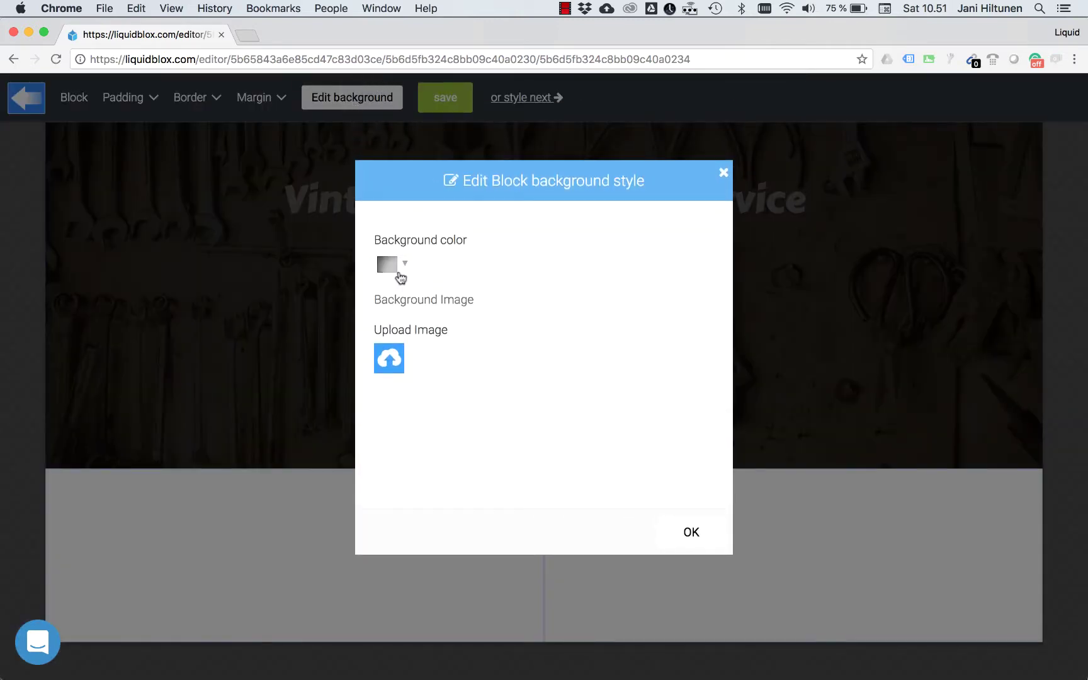
left_click(403, 266)
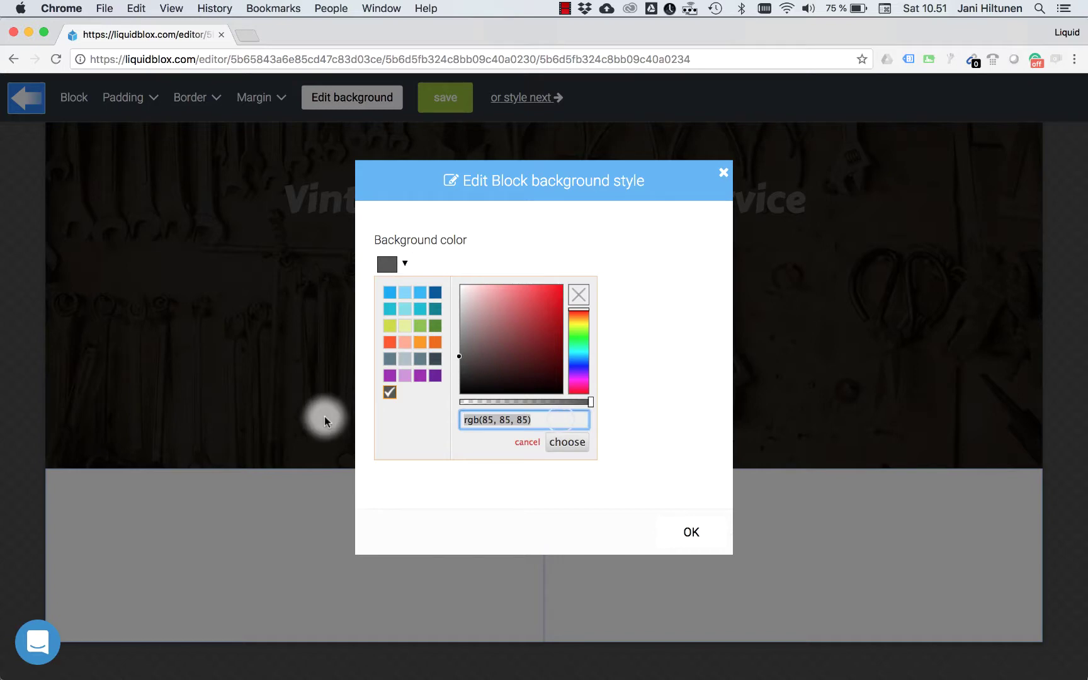
type("rgb(242, 222, 189)")
left_click(567, 443)
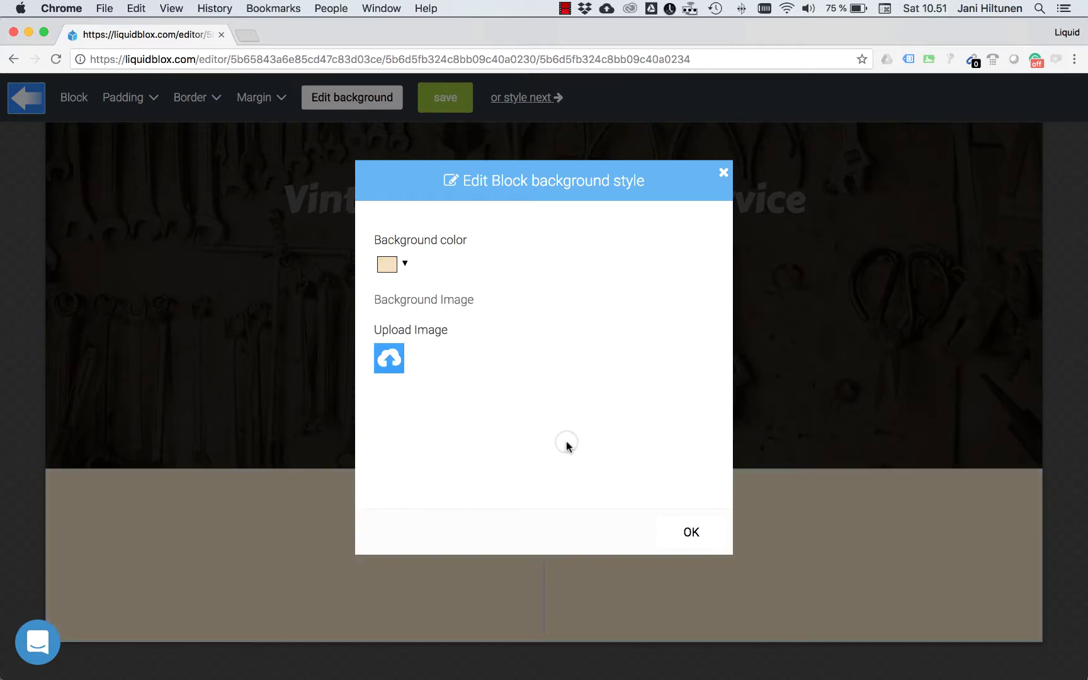
left_click(691, 533)
left_click(447, 101)
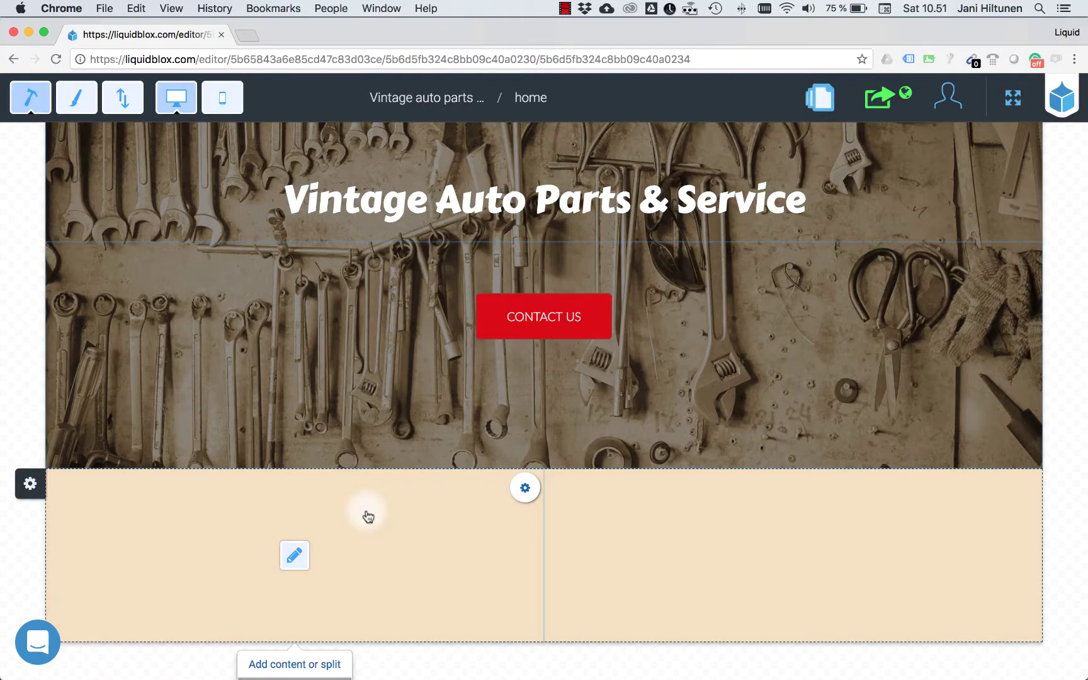
Add a text element to the left half of the beige block with the text "Garage Service".
left_click(366, 513)
left_click(238, 237)
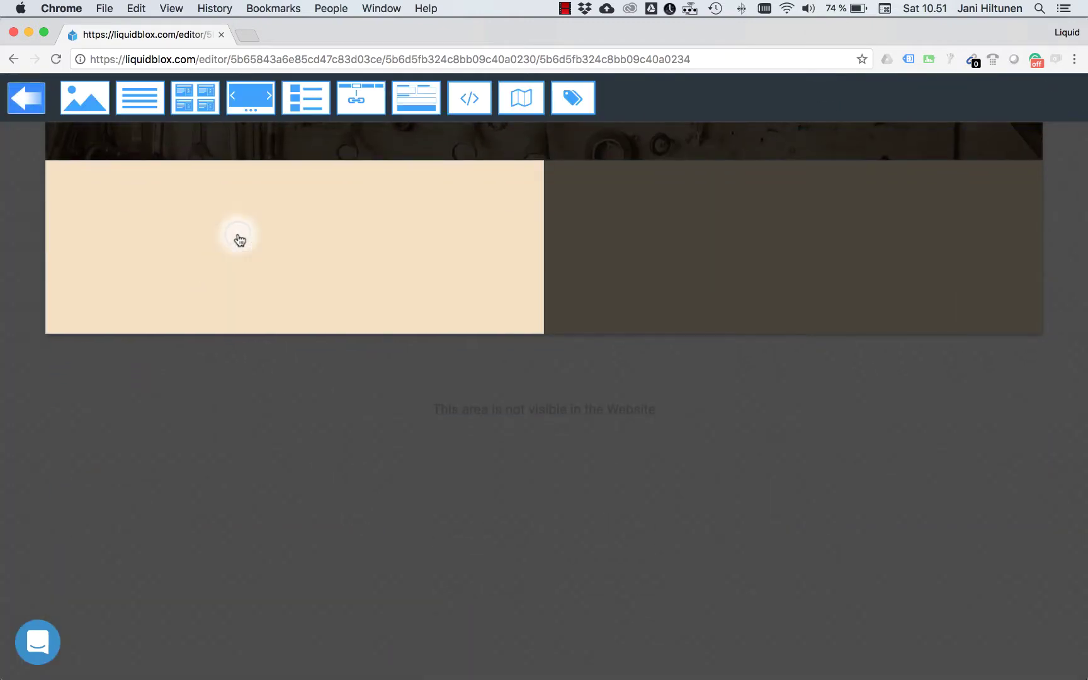
left_click(148, 106)
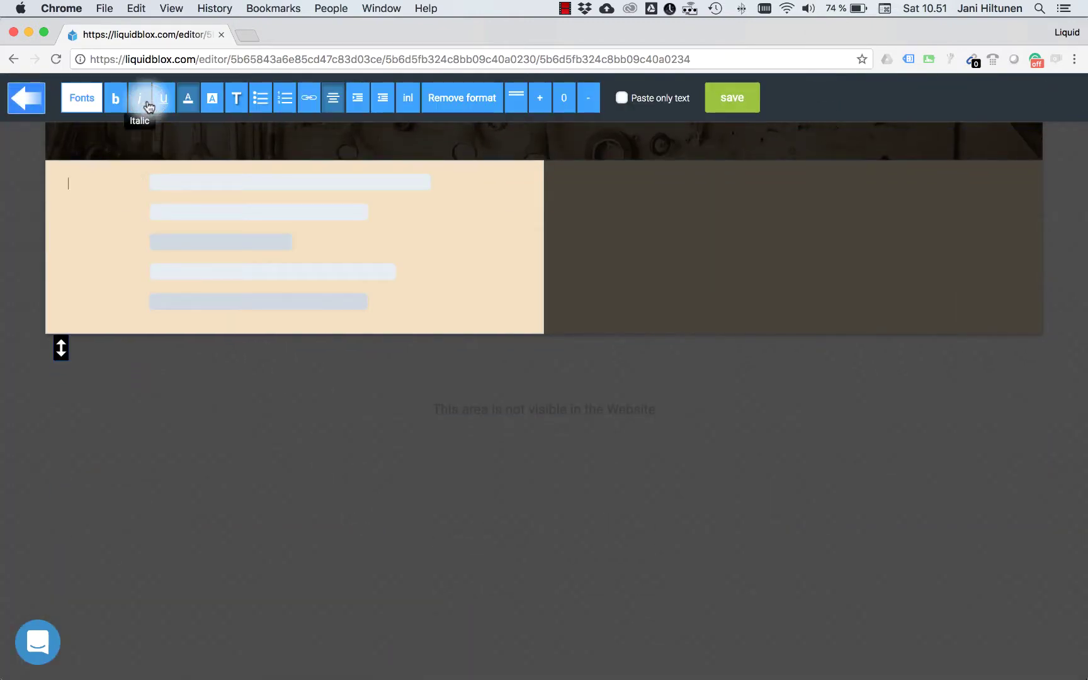
left_click(149, 187)
type("Gara")
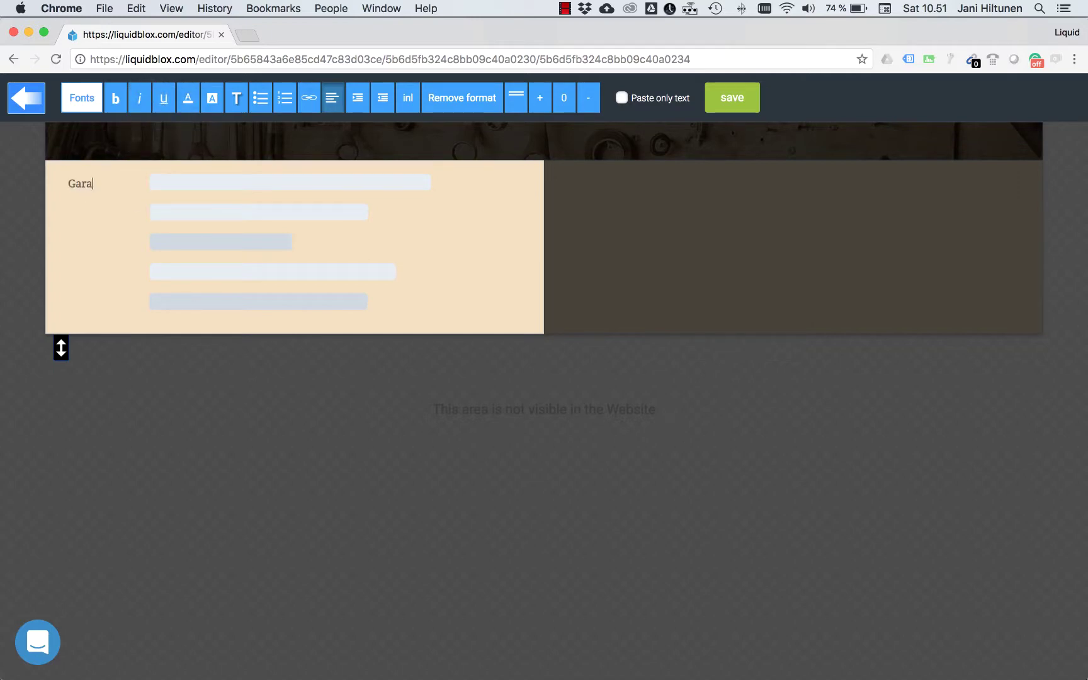
type("ge Service")
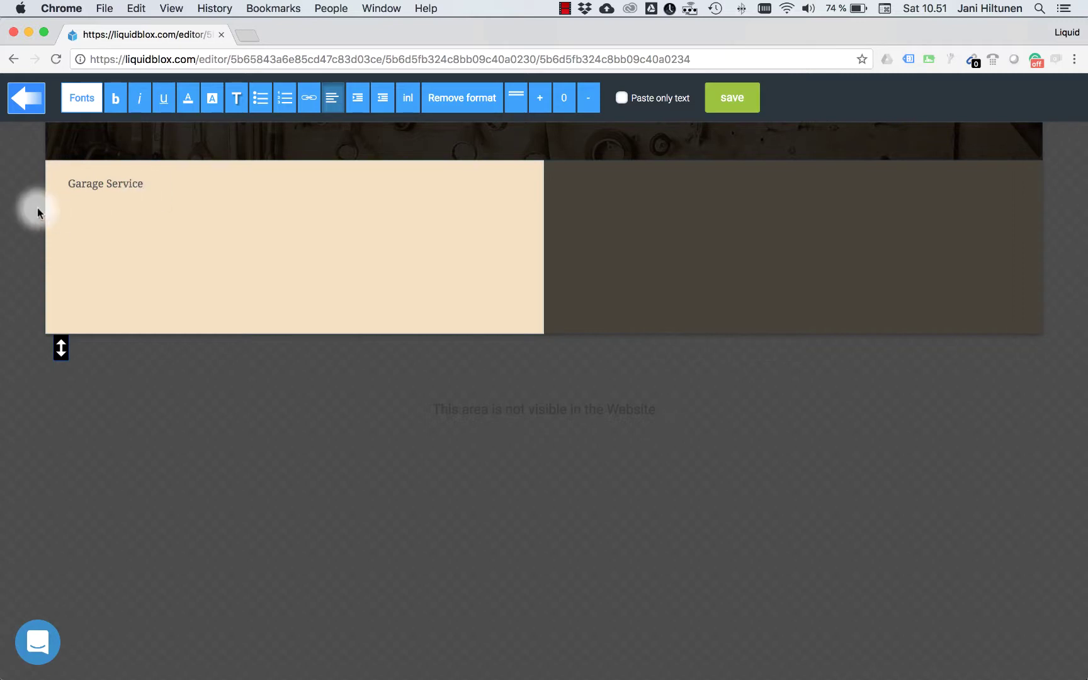
Apply the large red bold heading font style to the "Garage Service" text.
left_click_drag(151, 185, 65, 189)
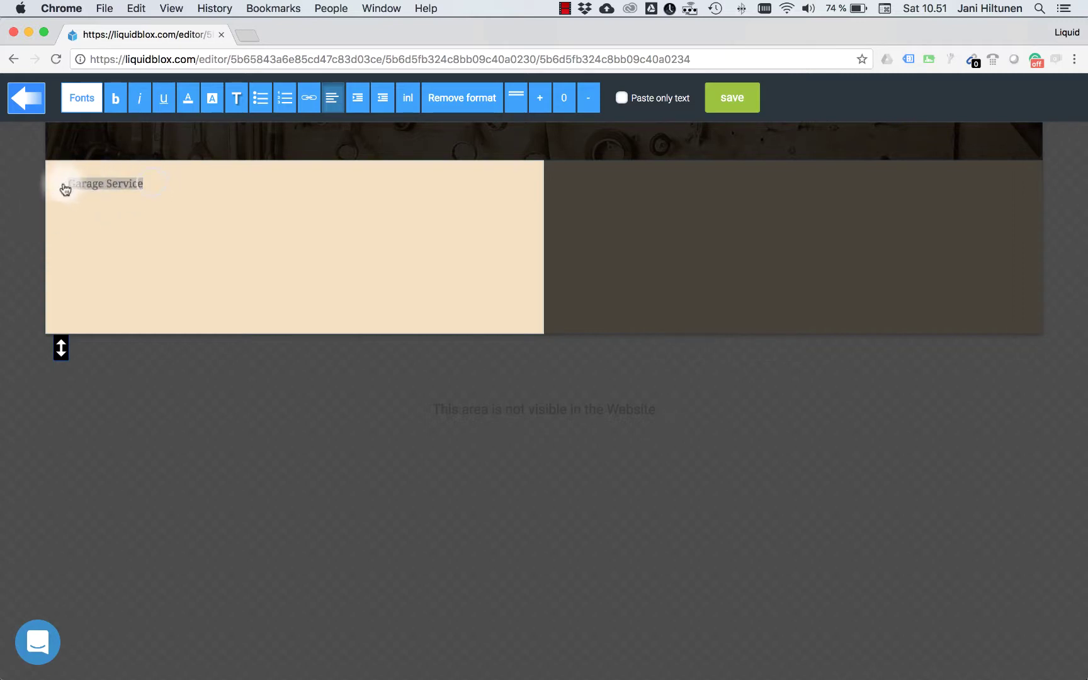
left_click(80, 97)
left_click(168, 407)
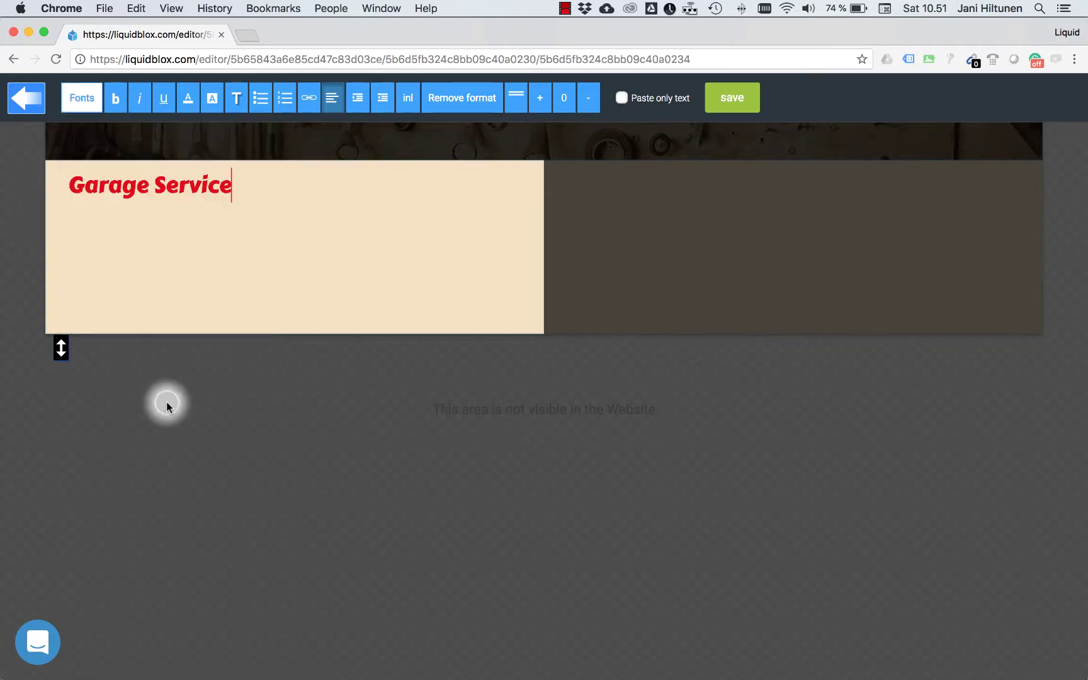
Center the "Garage Service" heading vertically and horizontally in its block and save the text.
left_click_drag(247, 185, 65, 187)
left_click(516, 100)
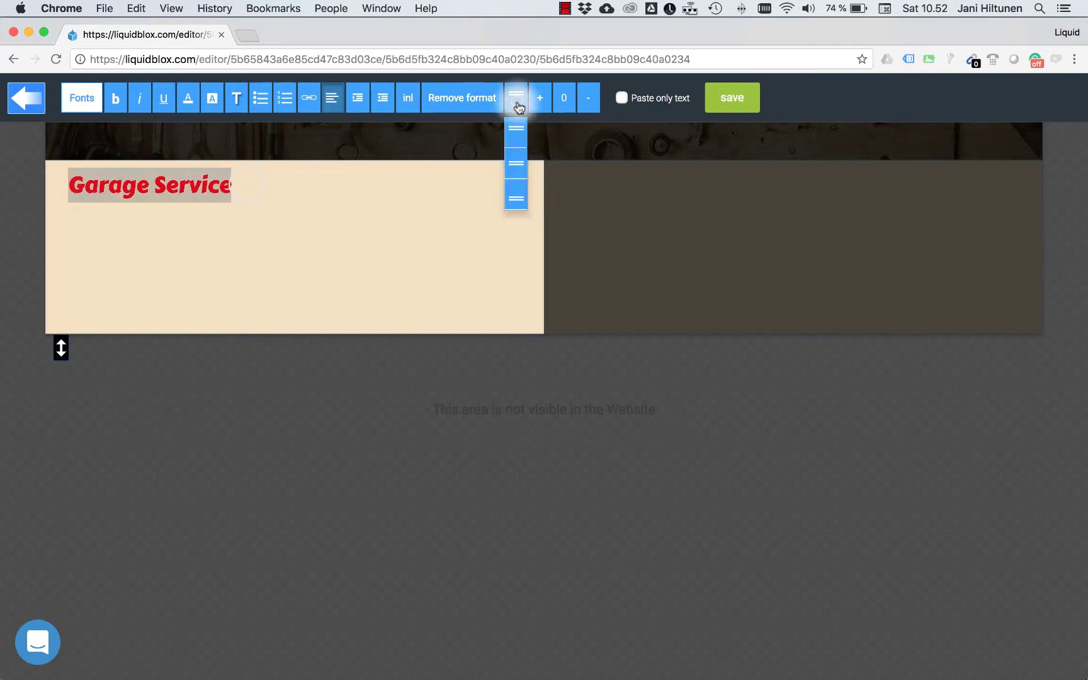
left_click(518, 158)
left_click(331, 98)
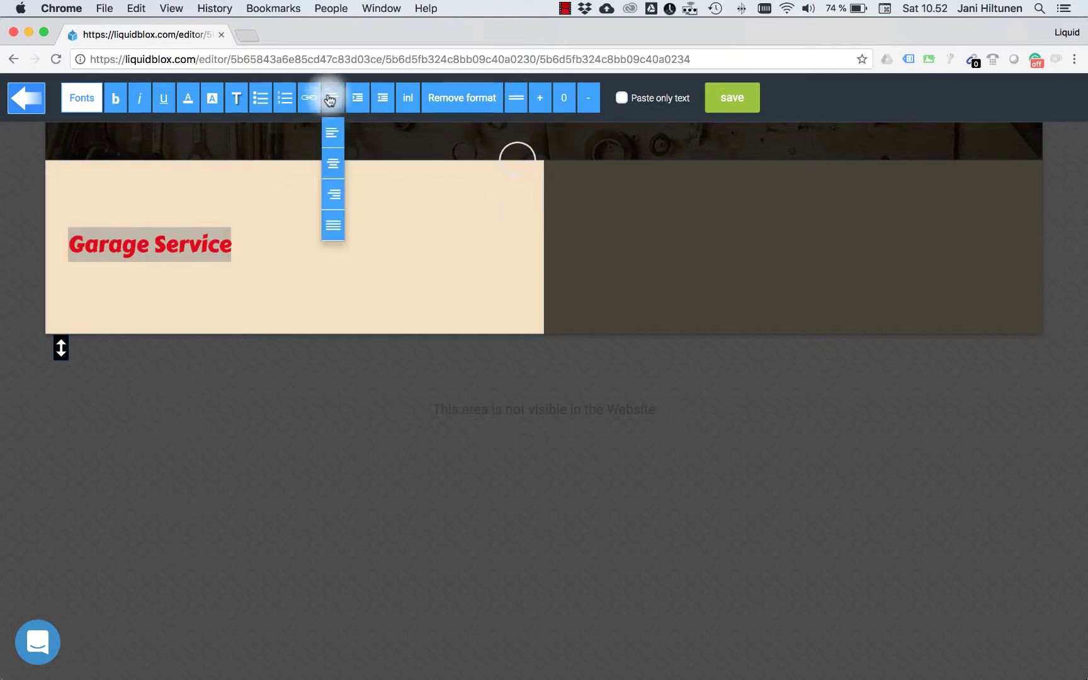
left_click(338, 167)
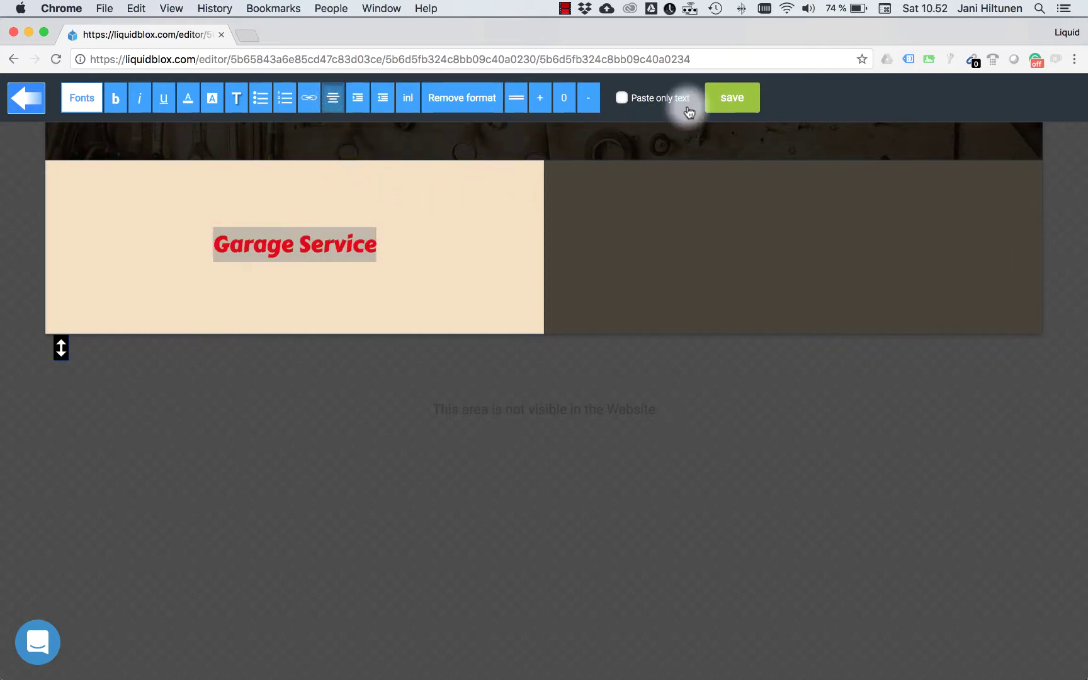
left_click(722, 101)
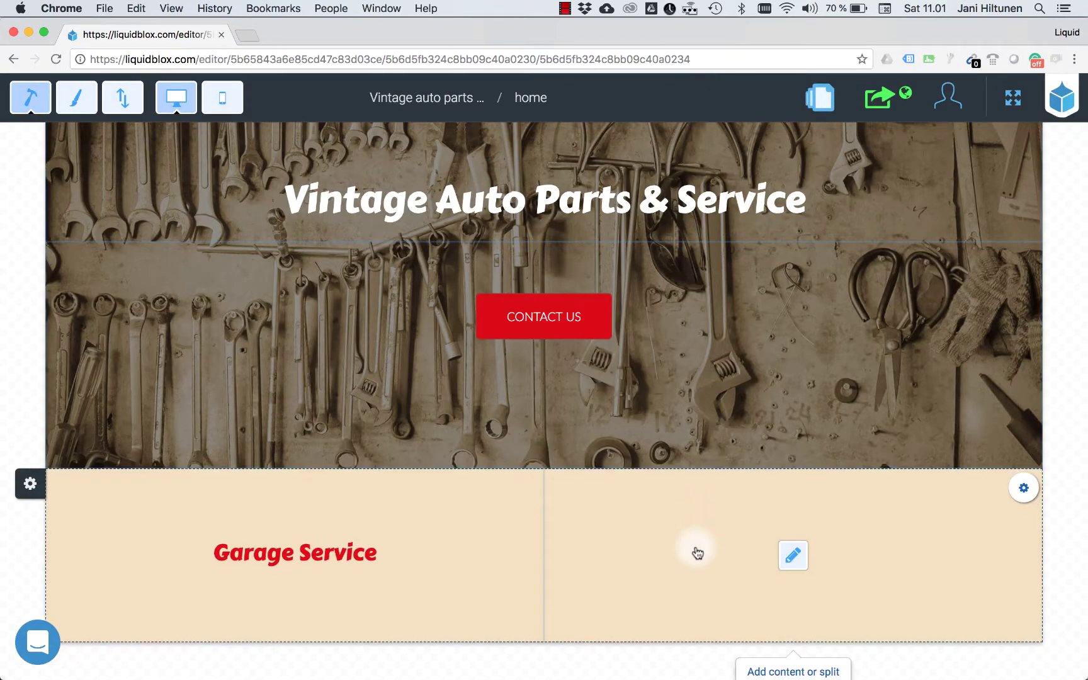
Add a contact form to the empty right half of the beige block and align the form left.
left_click(698, 552)
left_click(728, 254)
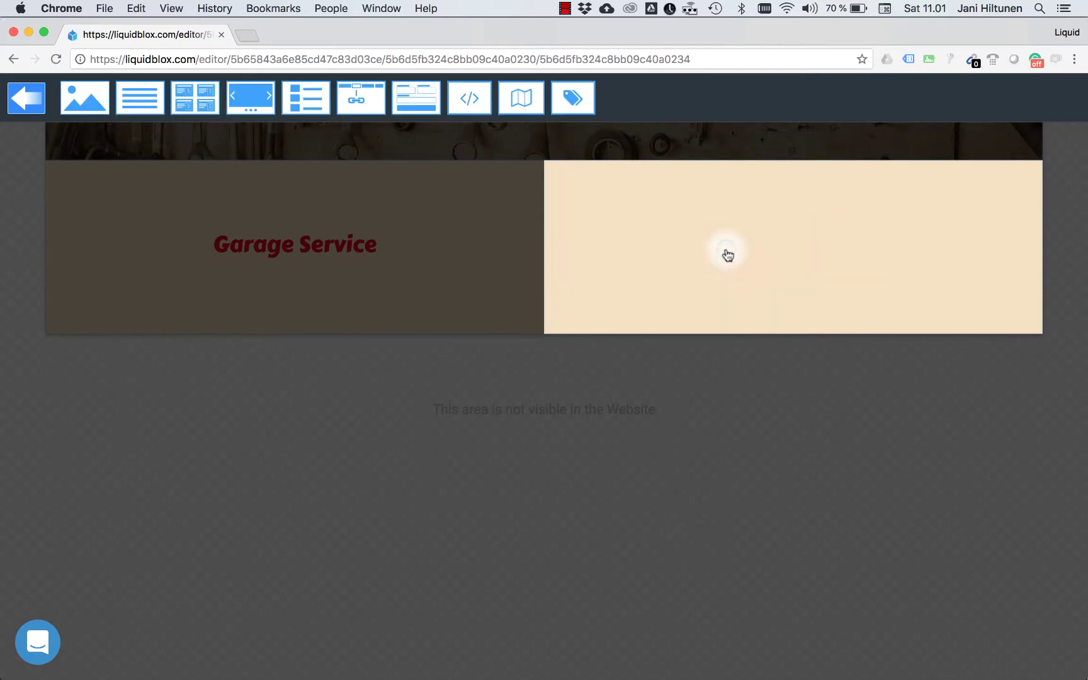
left_click(426, 107)
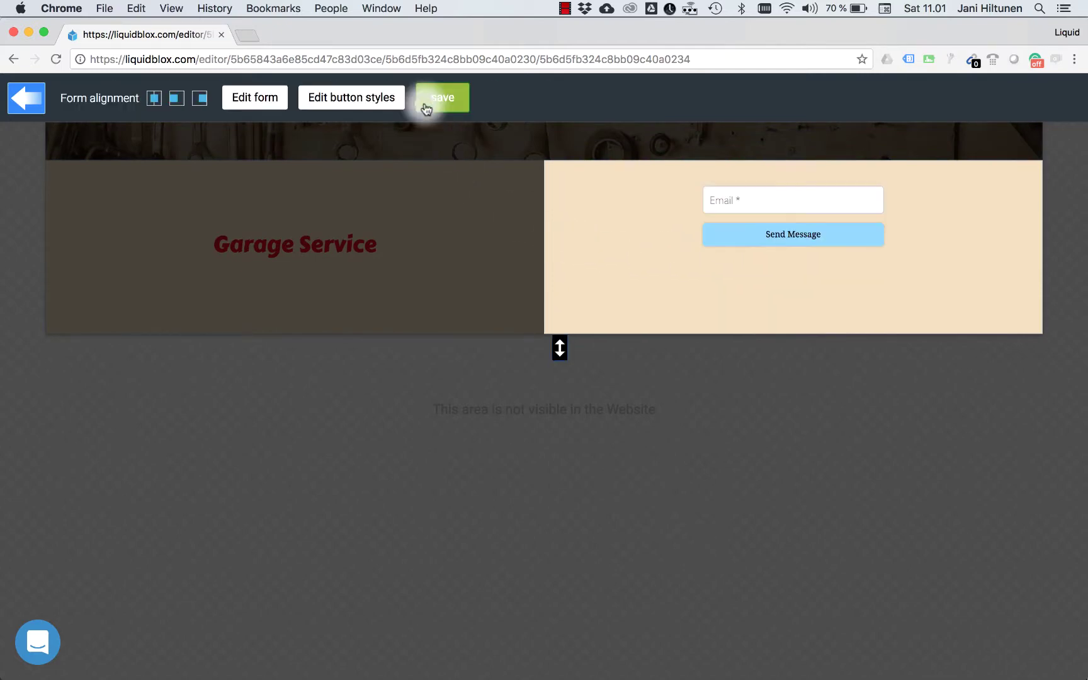
left_click(175, 99)
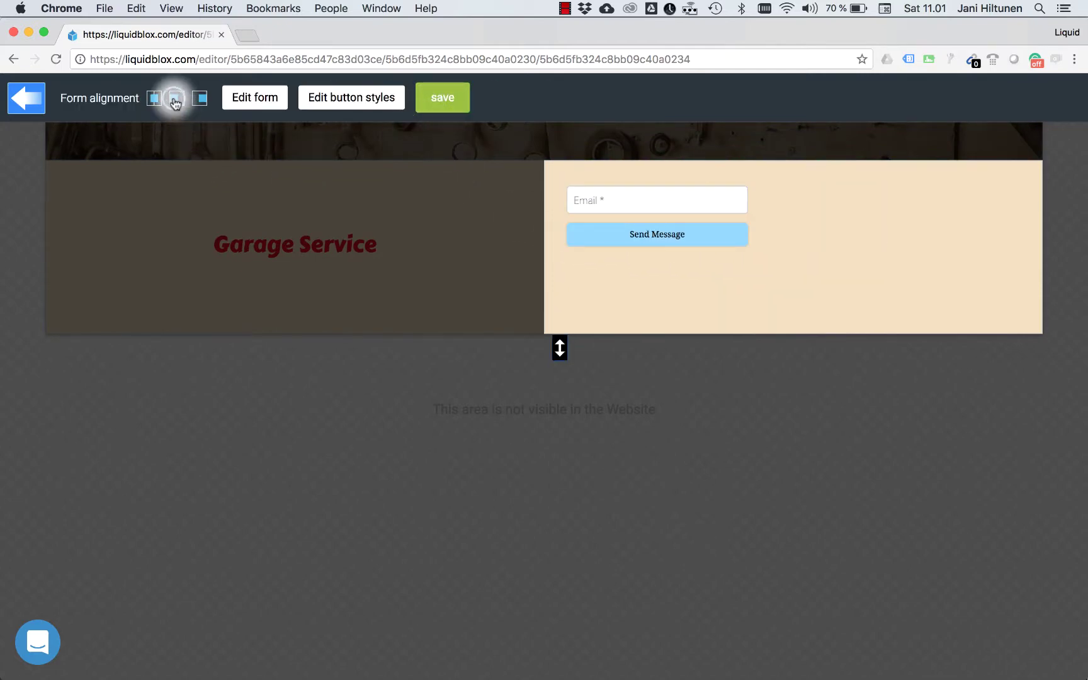
Name the form "My web form" and fill in the target email address that receives its messages.
left_click(258, 98)
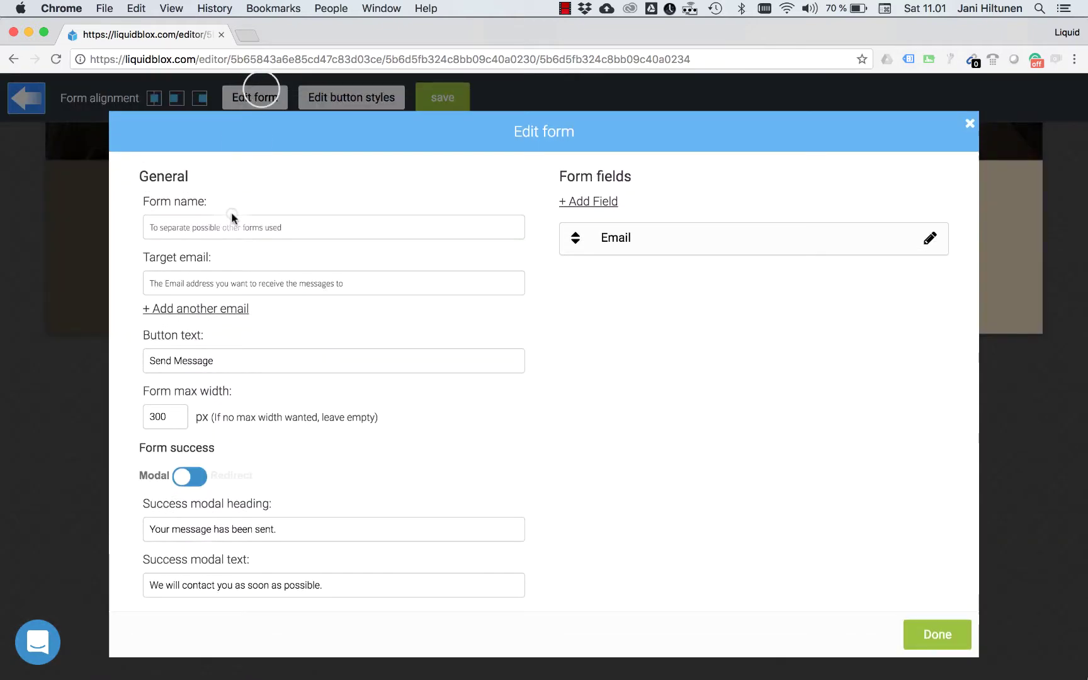
left_click(233, 224)
type("My web form")
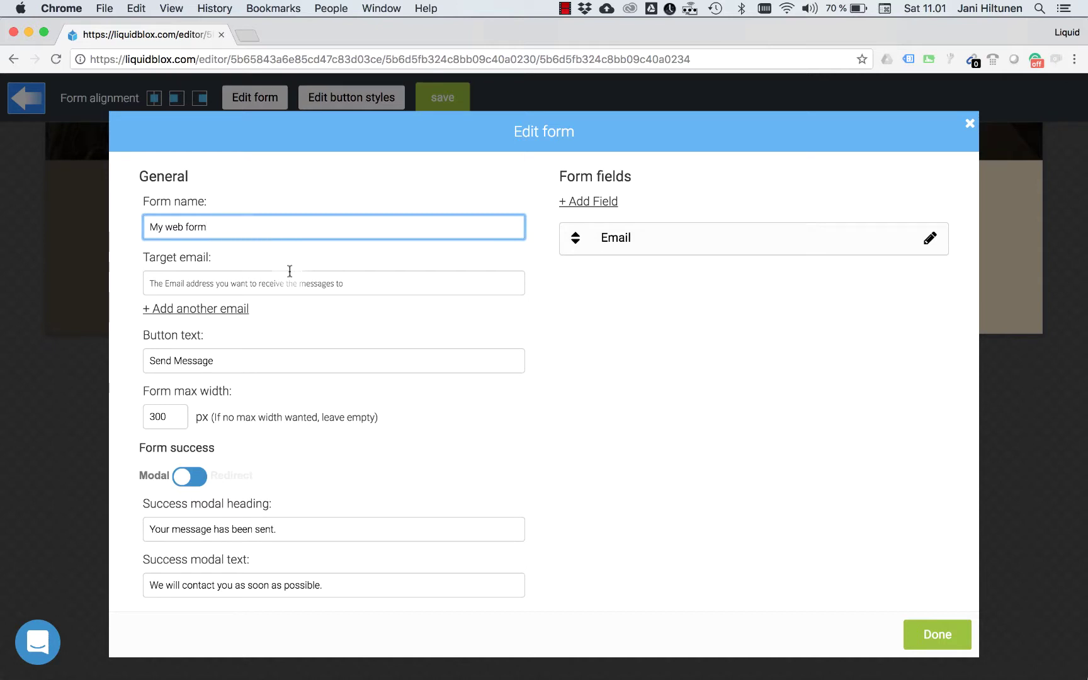
left_click(290, 272)
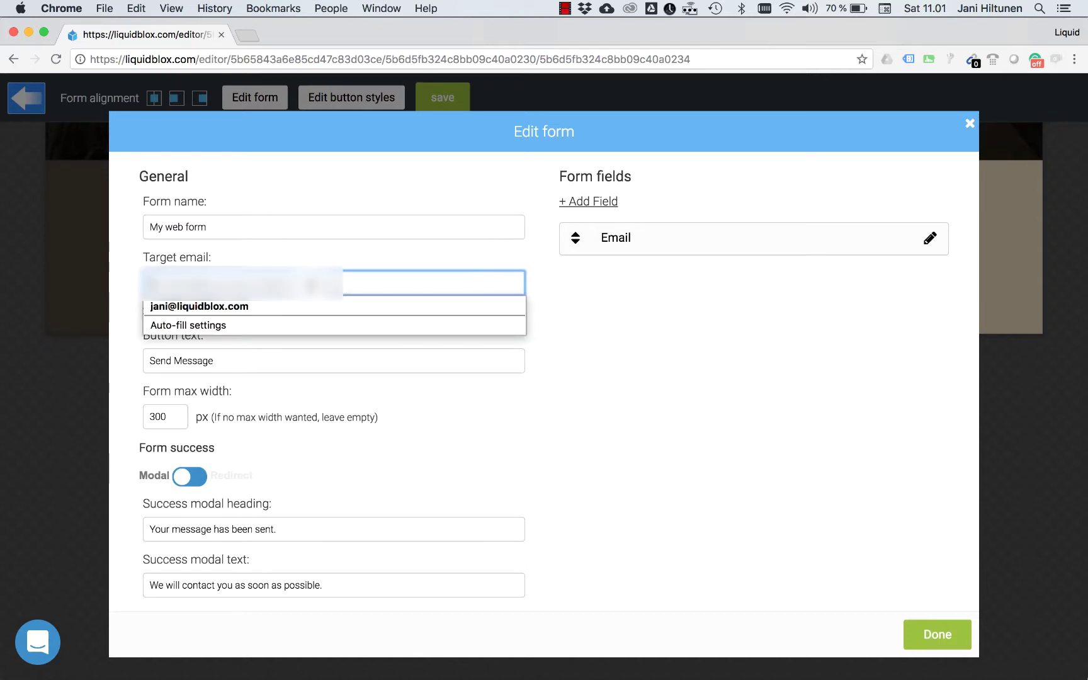
left_click(311, 304)
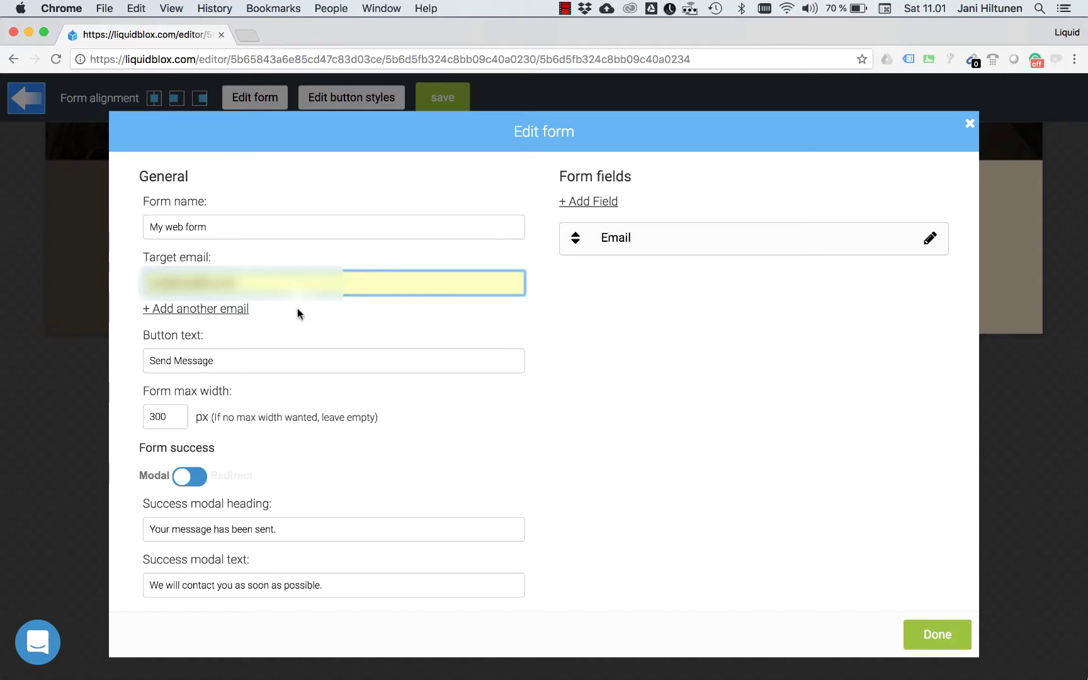
Set the form's maximum width to 500 px.
left_click(282, 359)
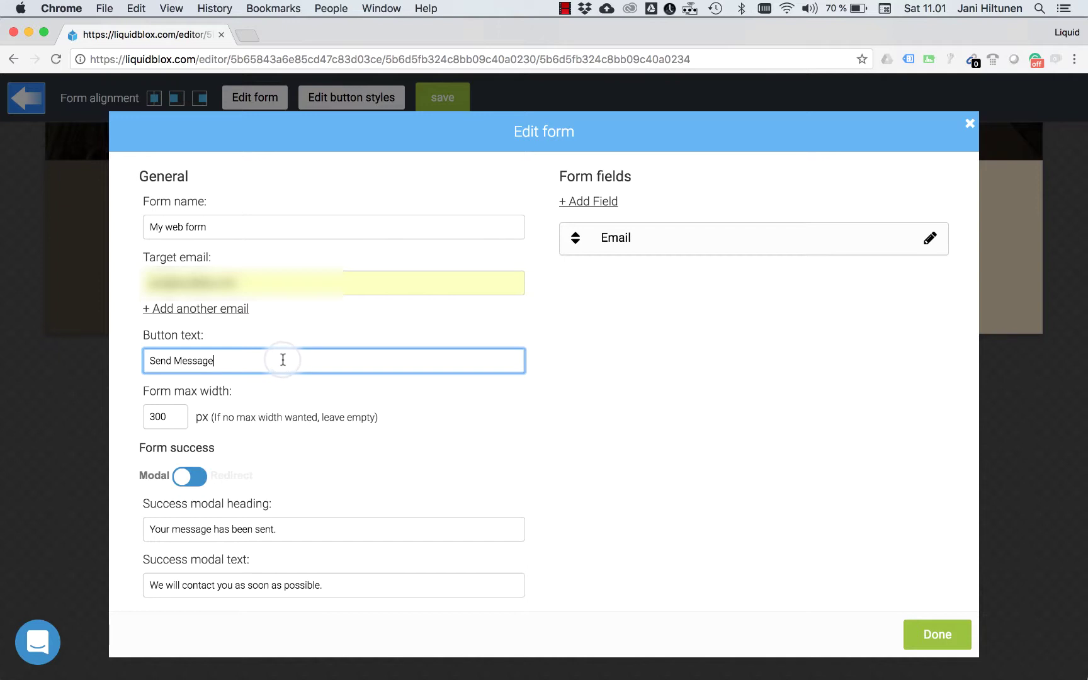
left_click(156, 416)
key("BackSpace")
type("5")
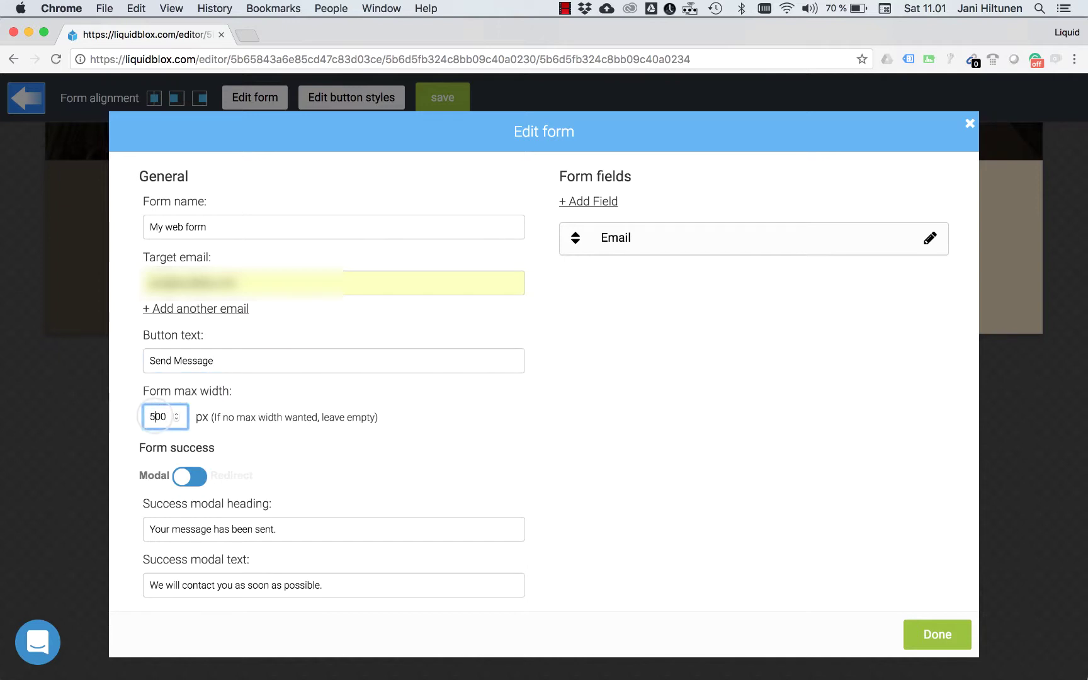
left_click(339, 418)
scroll(453, 407, "down", 1)
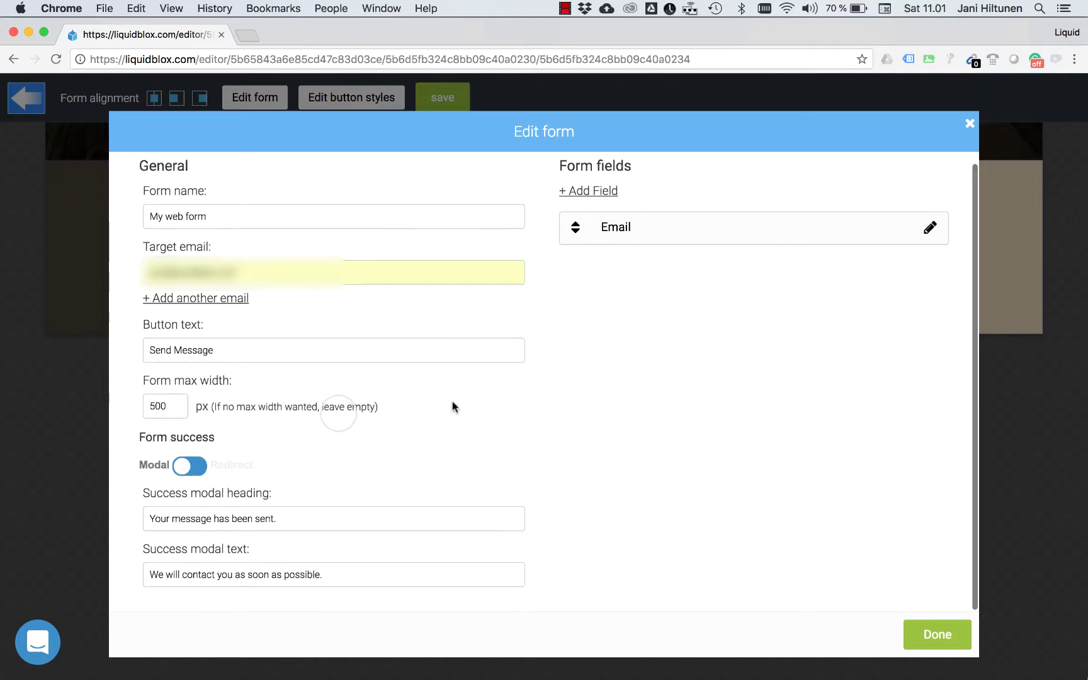
left_click(412, 517)
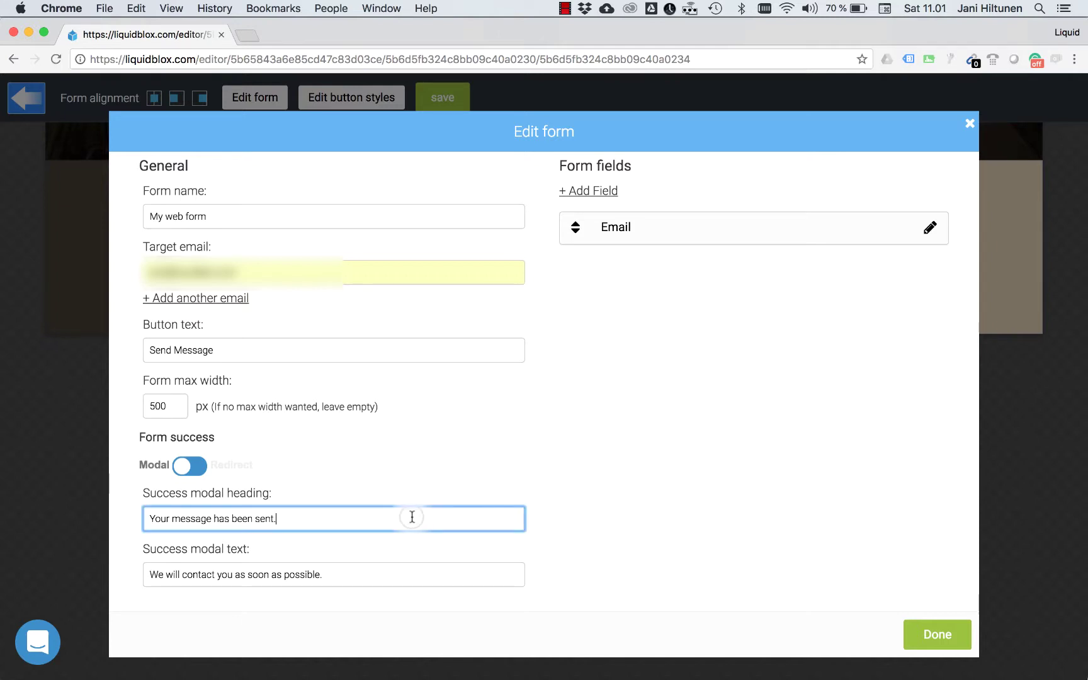
left_click(387, 572)
scroll(622, 470, "up", 1)
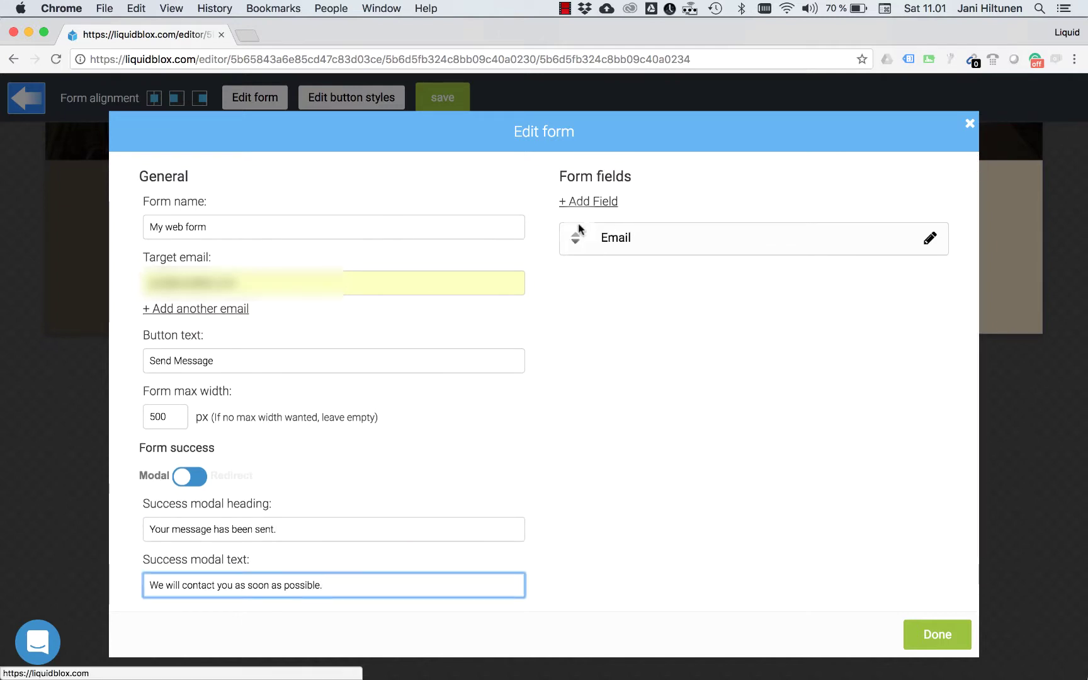
Add a new form field of type Text below the Email field and label it "Name".
left_click(582, 203)
left_click(611, 284)
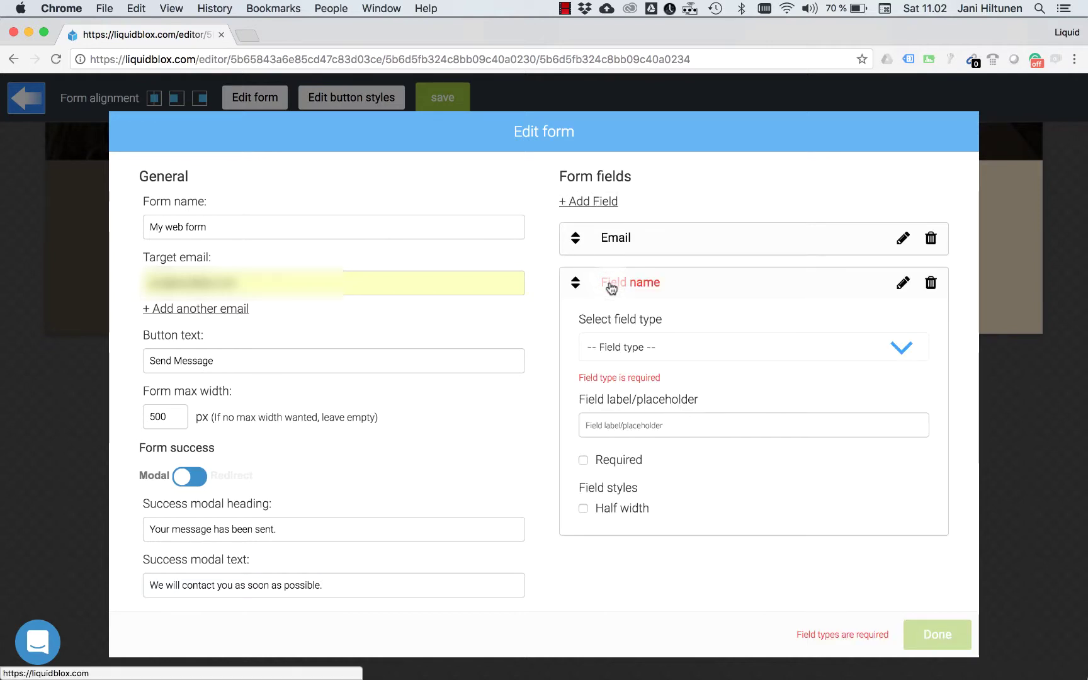
left_click(626, 347)
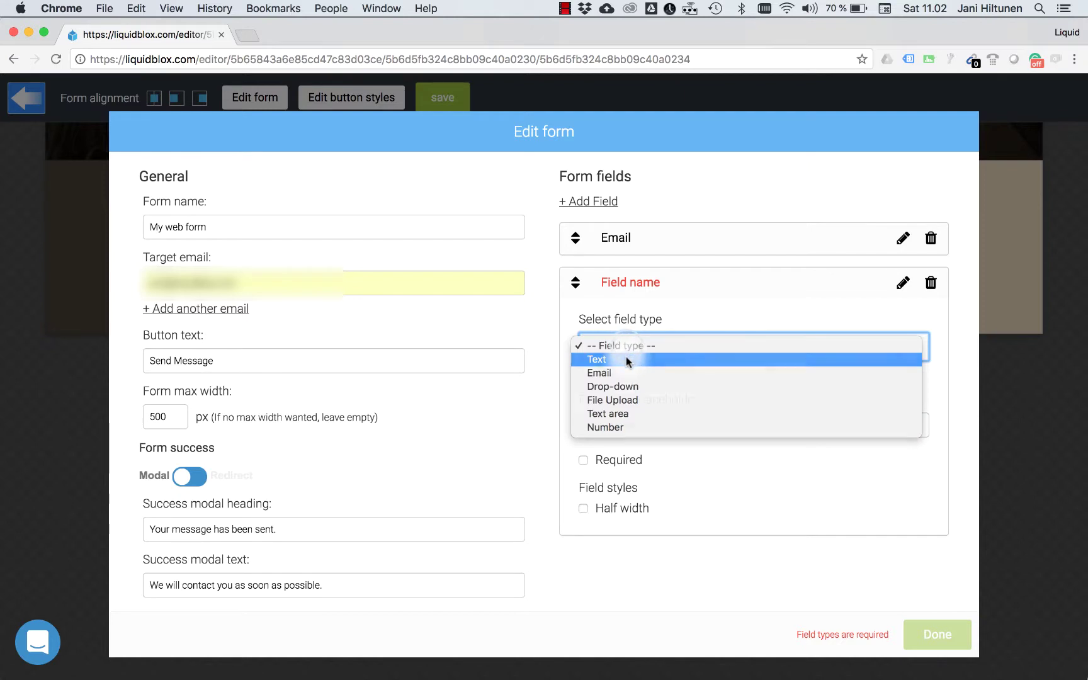
left_click(626, 357)
left_click(636, 403)
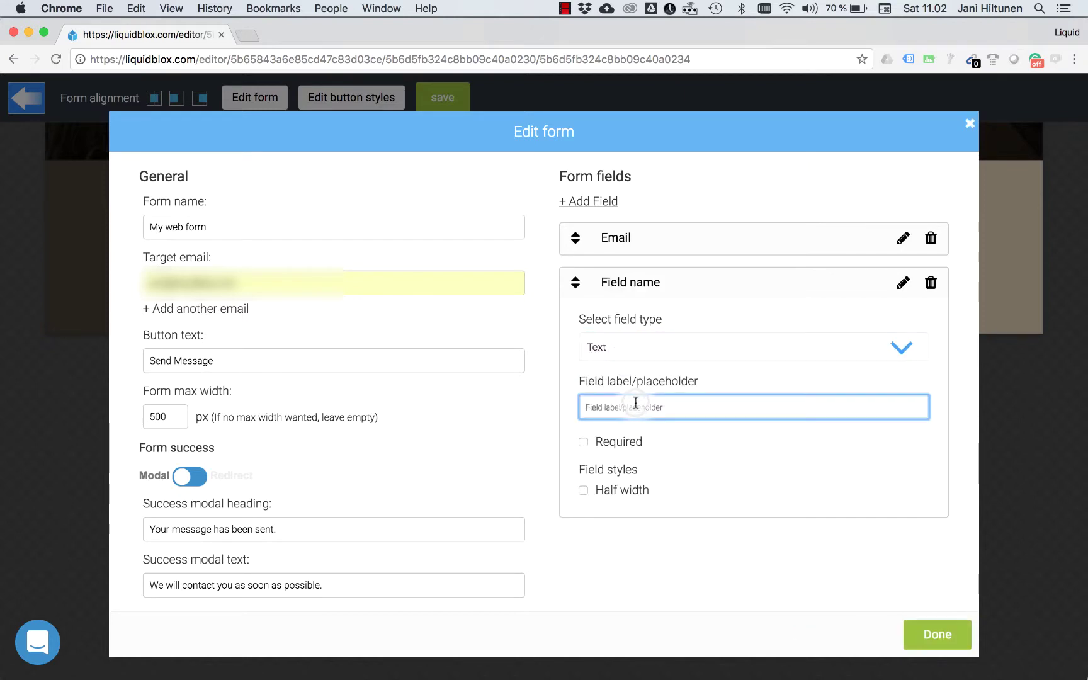
type("N")
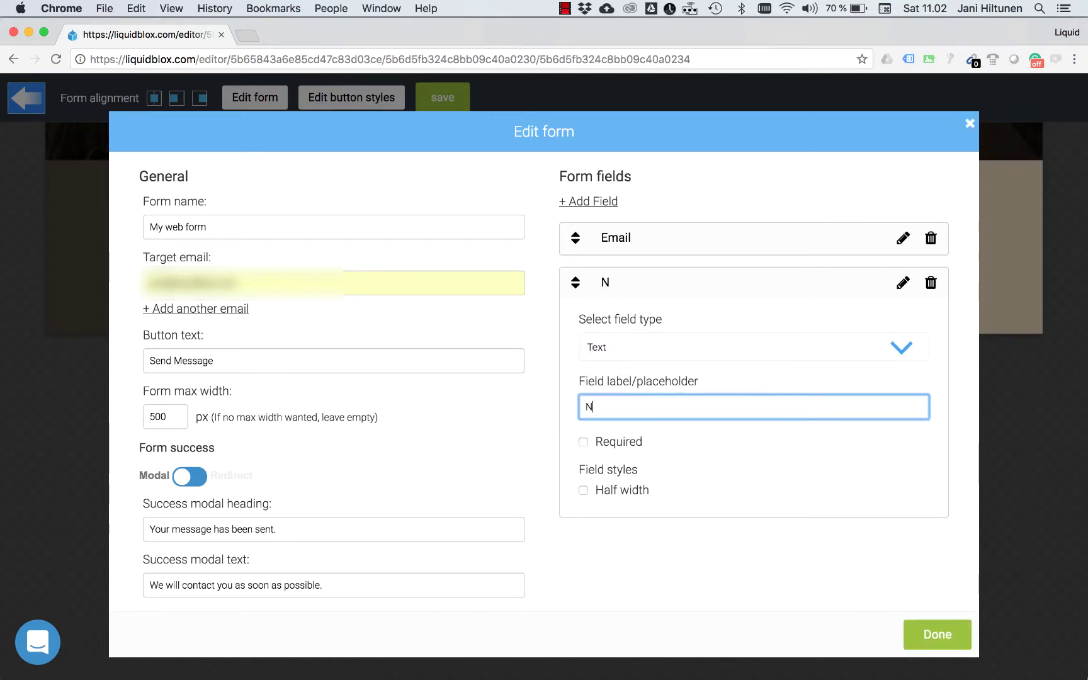
type("Ame")
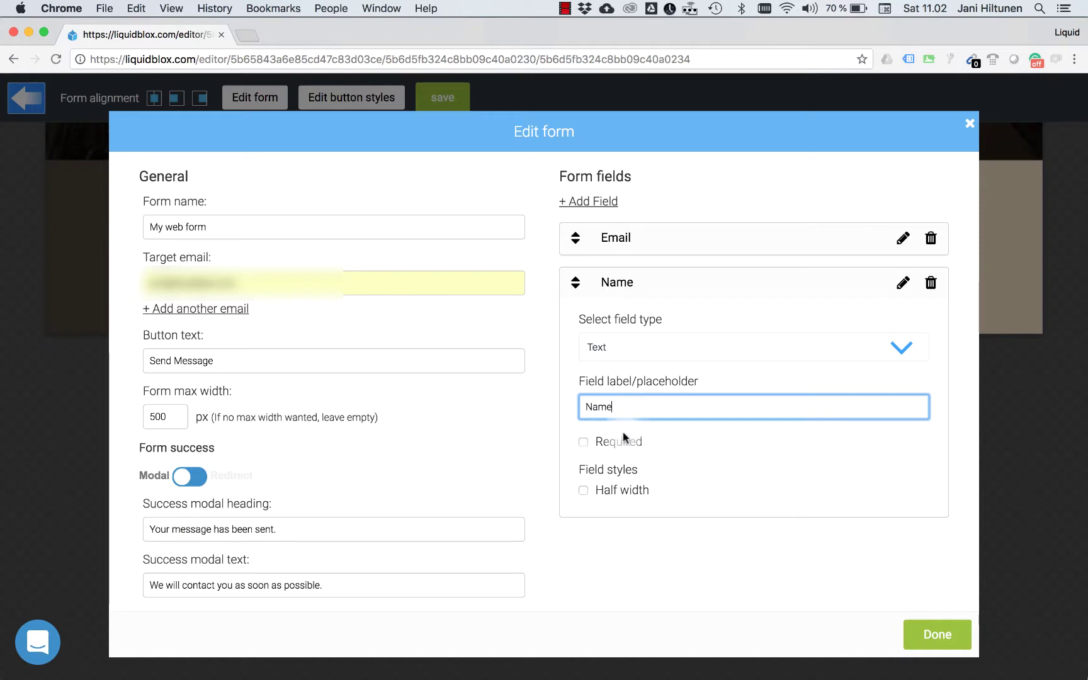
Make the Name field required with the error text "Name is required" and move it above the Email field.
left_click(584, 443)
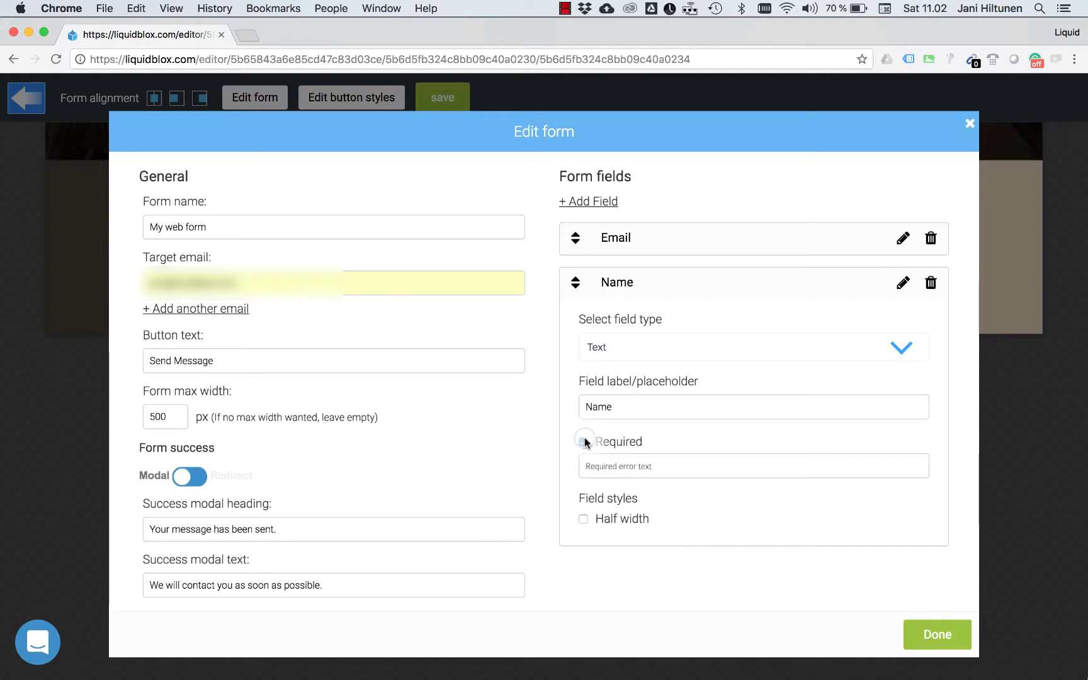
left_click(620, 463)
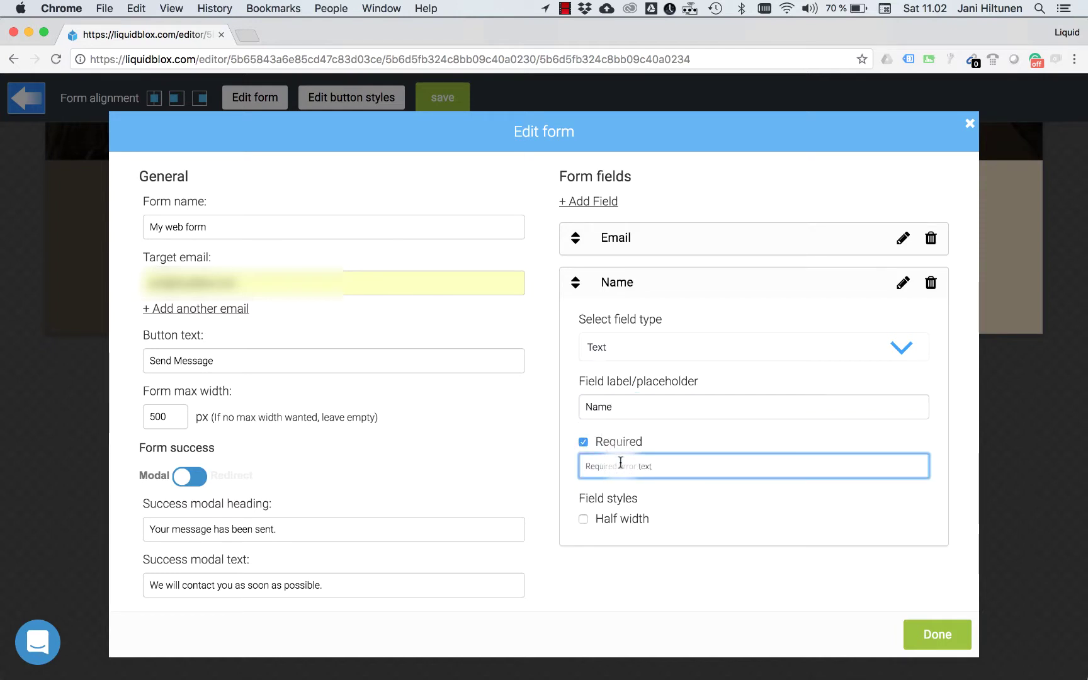
type("Name is required")
left_click(582, 291)
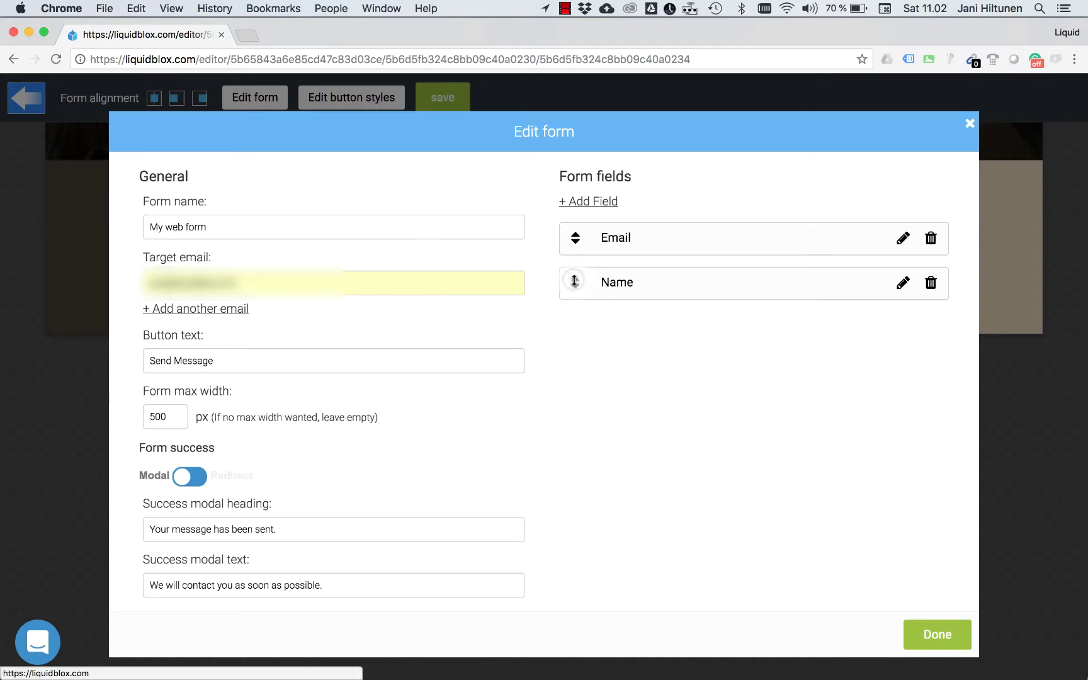
left_click_drag(574, 274, 575, 236)
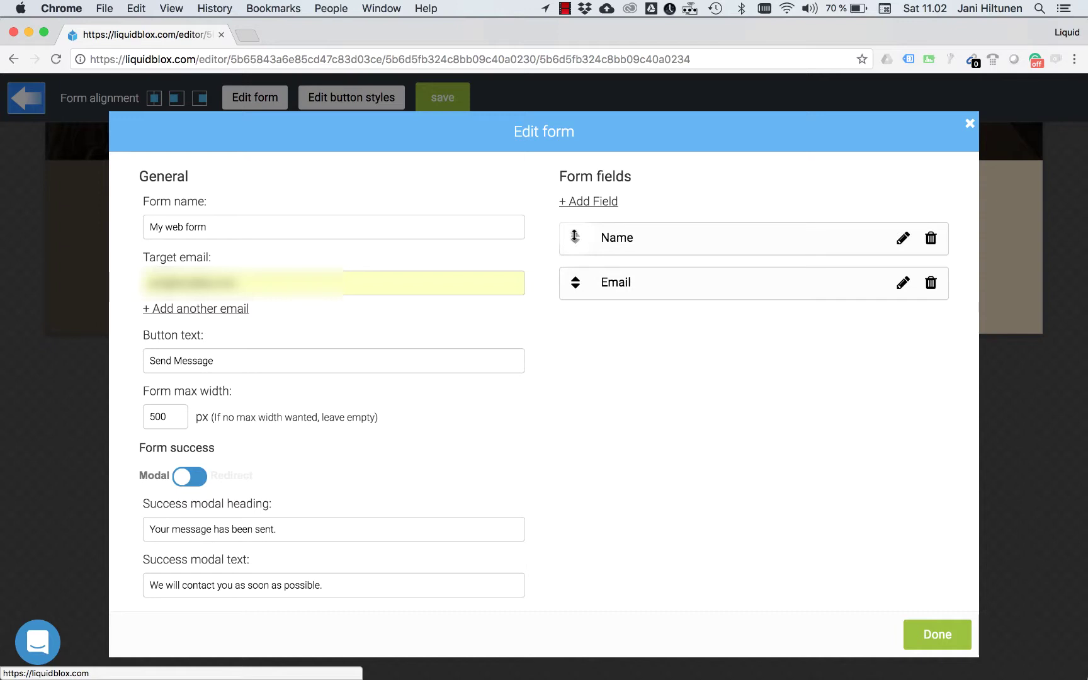
Add another form field of type Number and label it "Phone number".
left_click(586, 201)
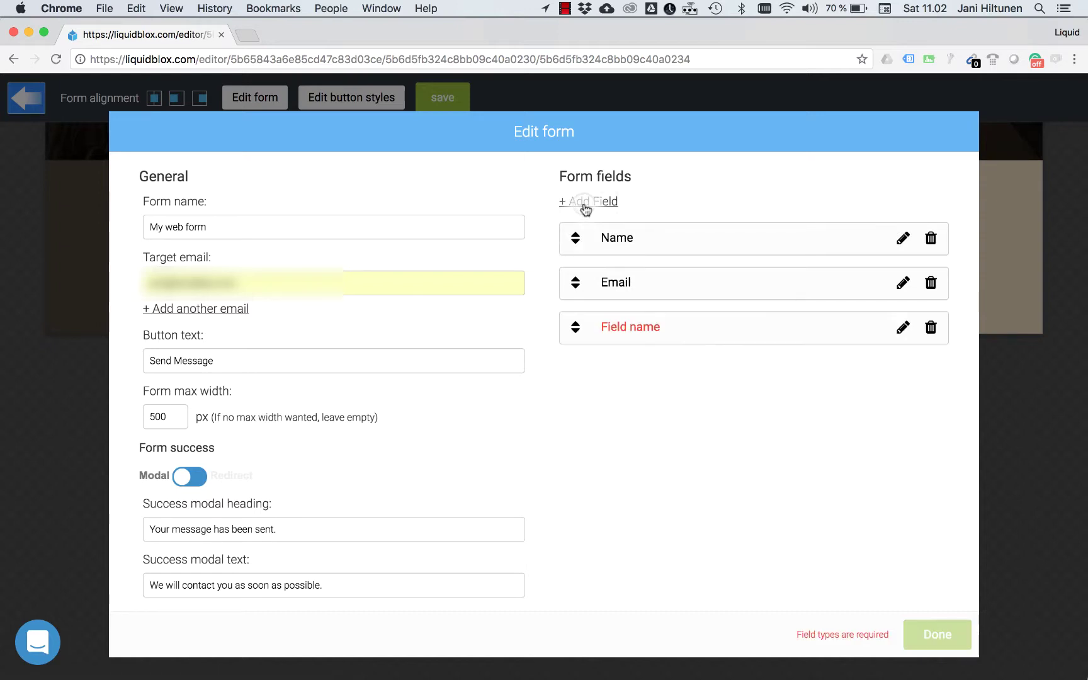
left_click(622, 338)
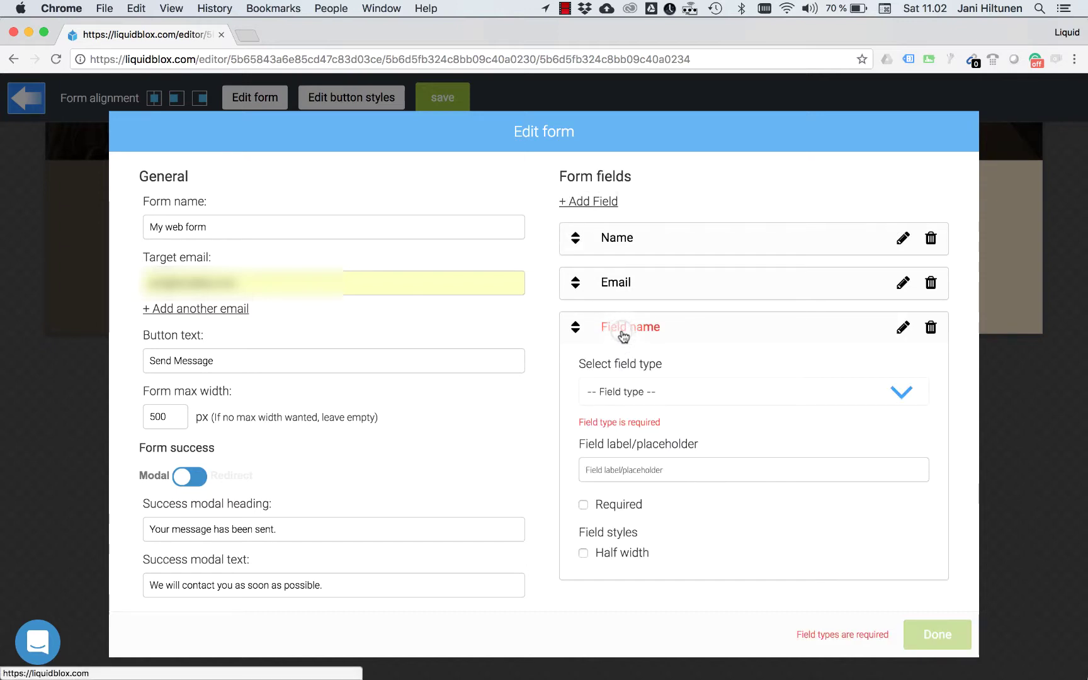
left_click(627, 390)
left_click(627, 471)
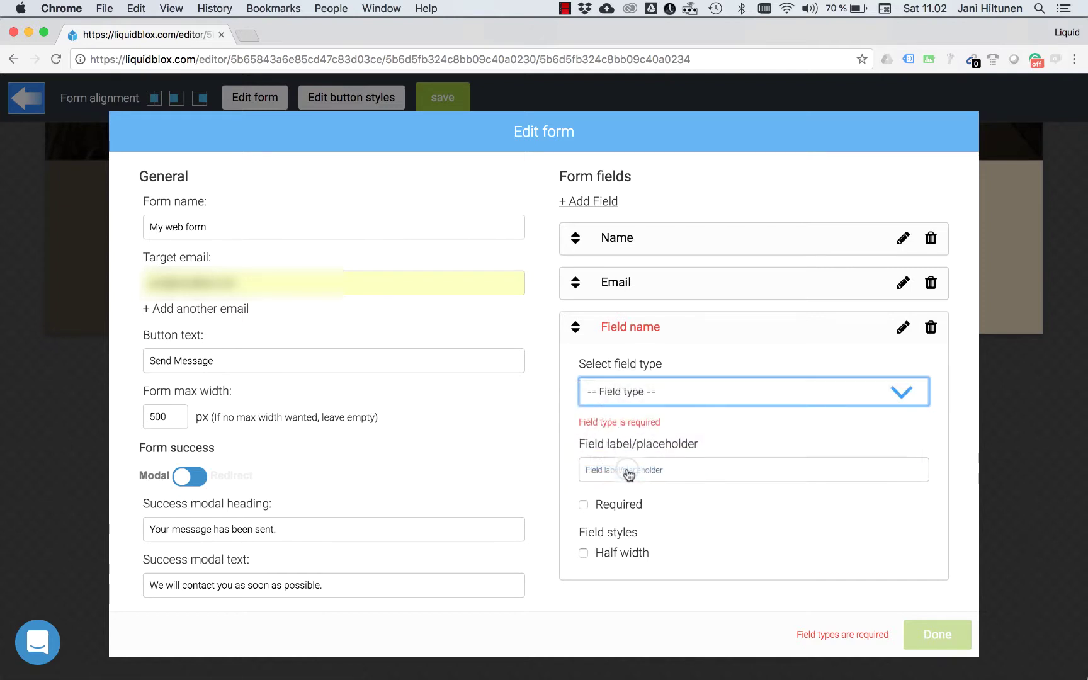
left_click(641, 452)
type("Ph")
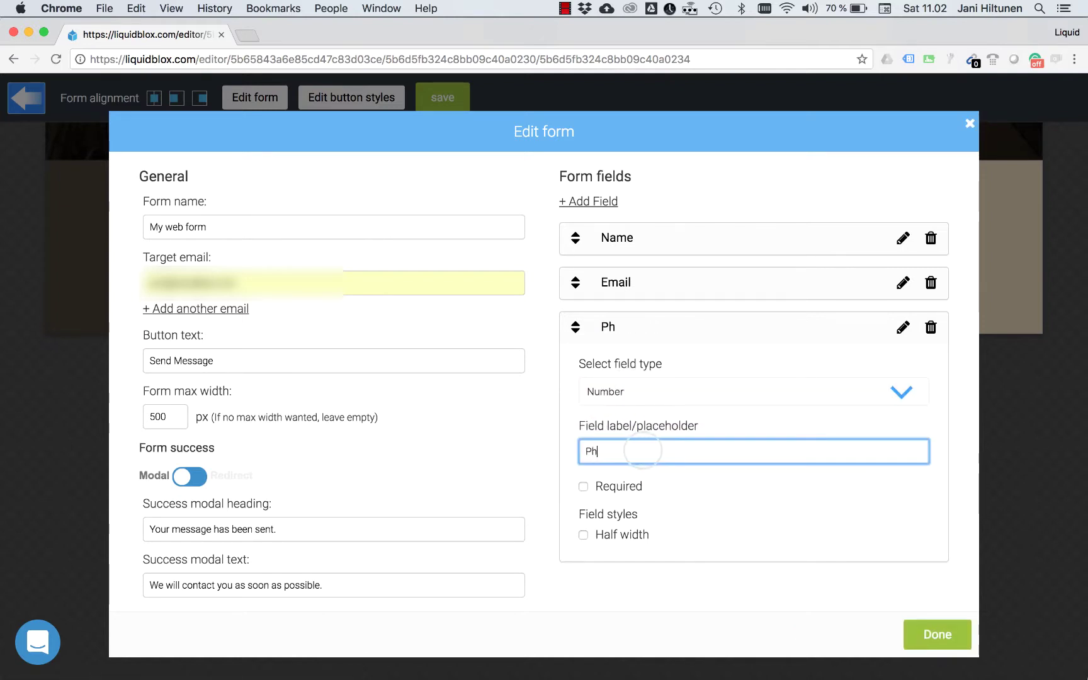
type("one number")
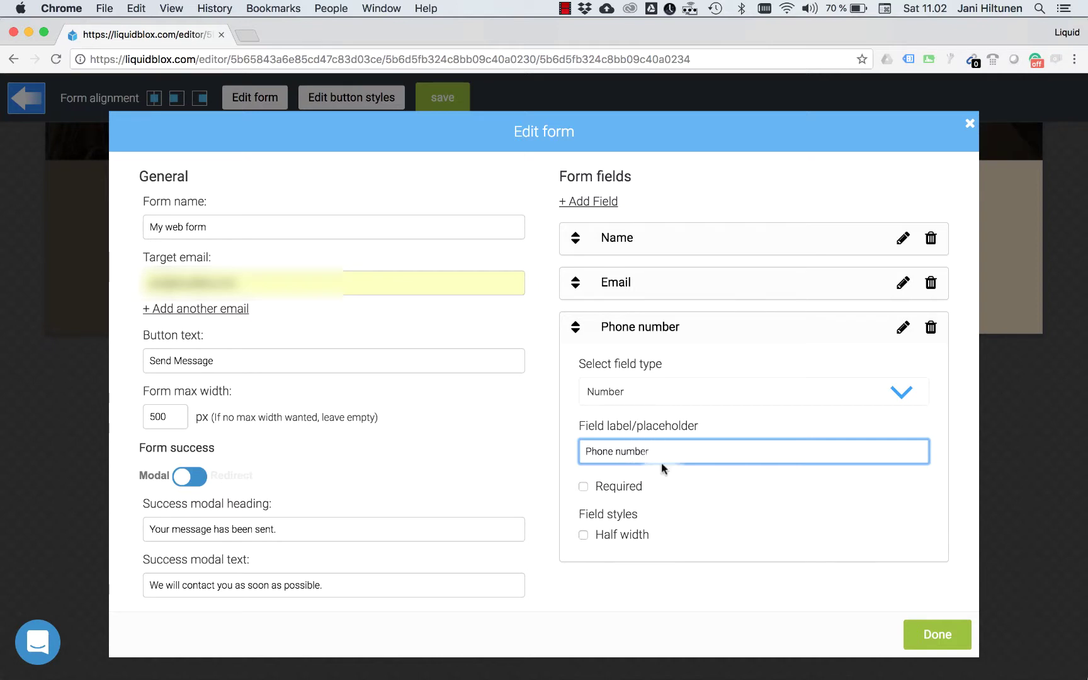
Make the Phone number field required with the error text "Phone number is required".
left_click(584, 487)
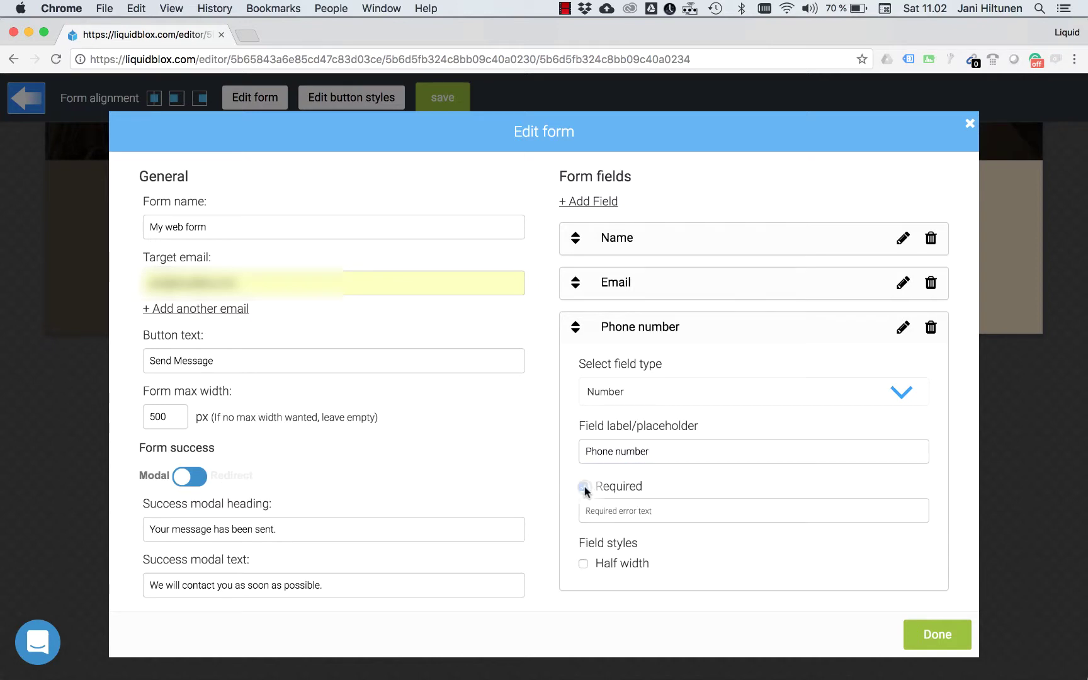
left_click(617, 510)
type("Phone number is required")
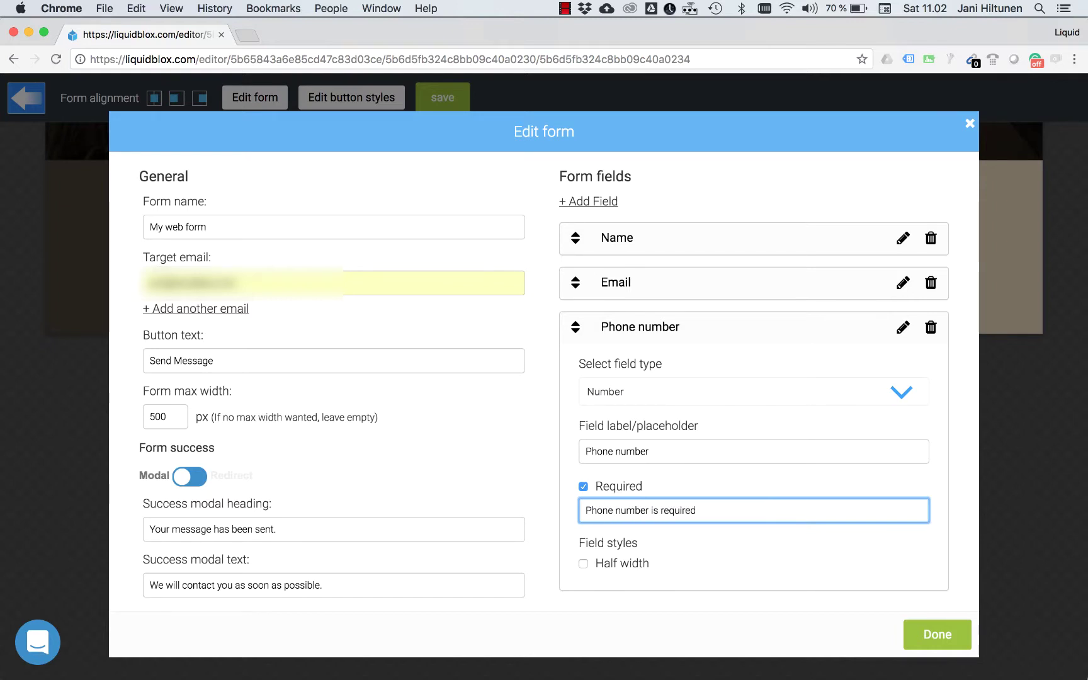
Set the Phone number field to half width and move it above the Email field.
left_click(584, 564)
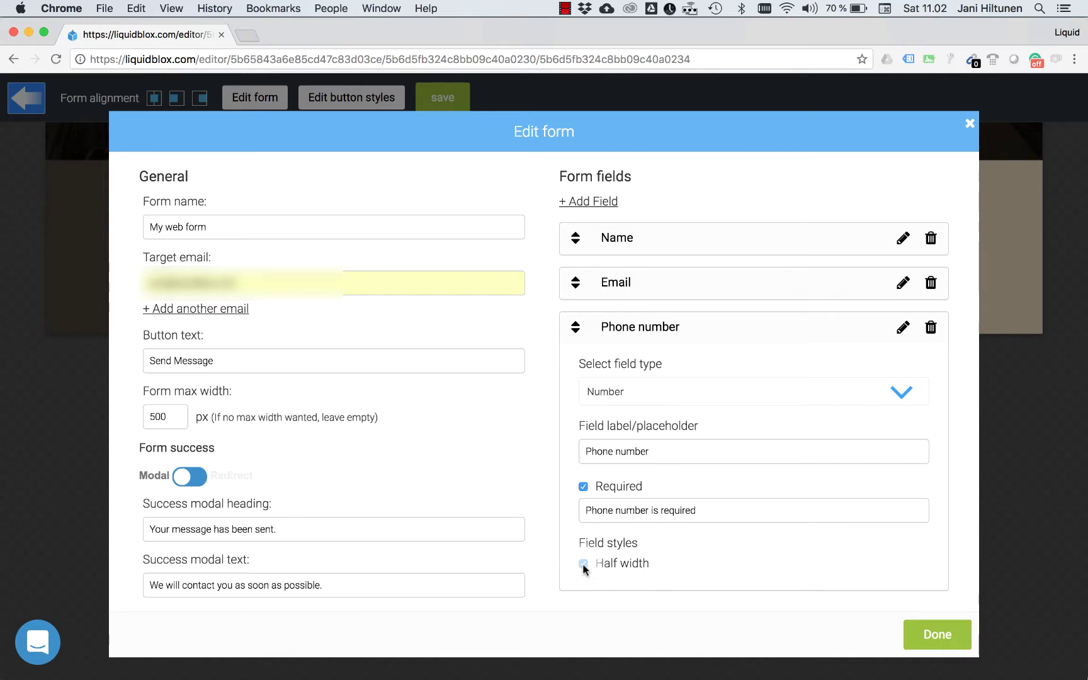
left_click(577, 326)
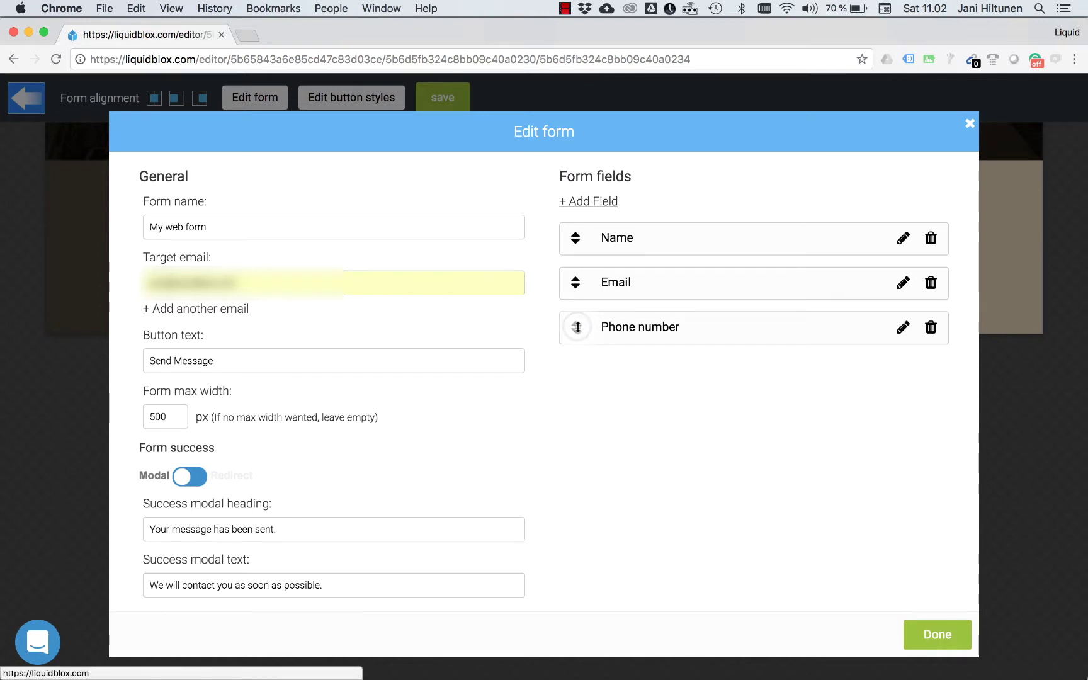
left_click_drag(577, 325, 575, 282)
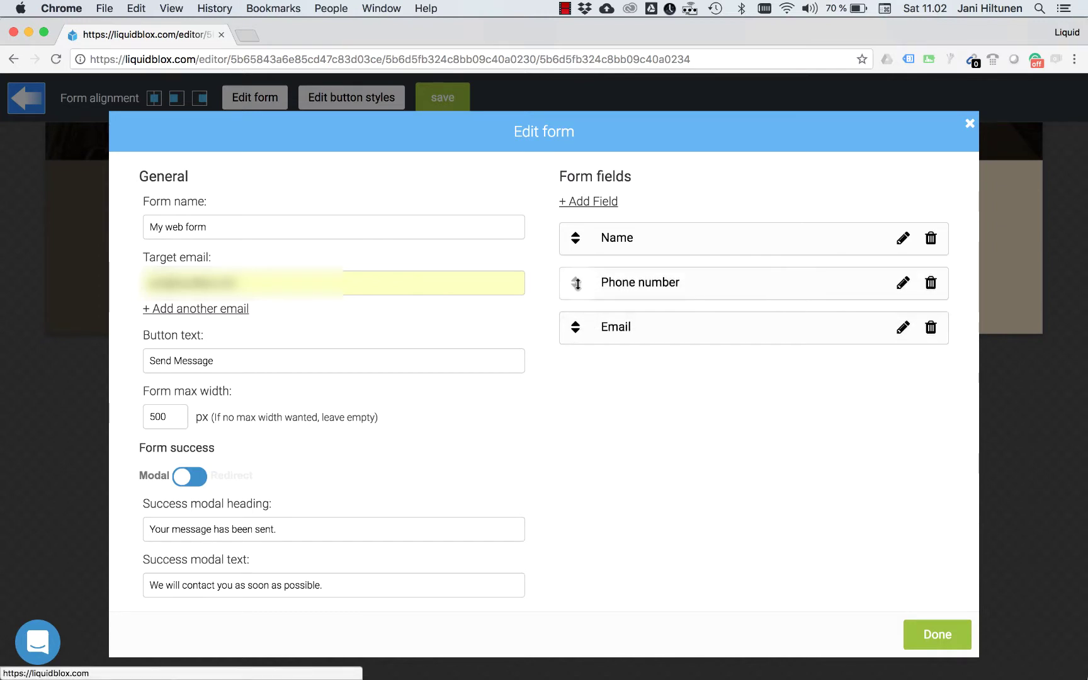
Set the Email field to half width, make it optional, and finish editing the form.
left_click(614, 332)
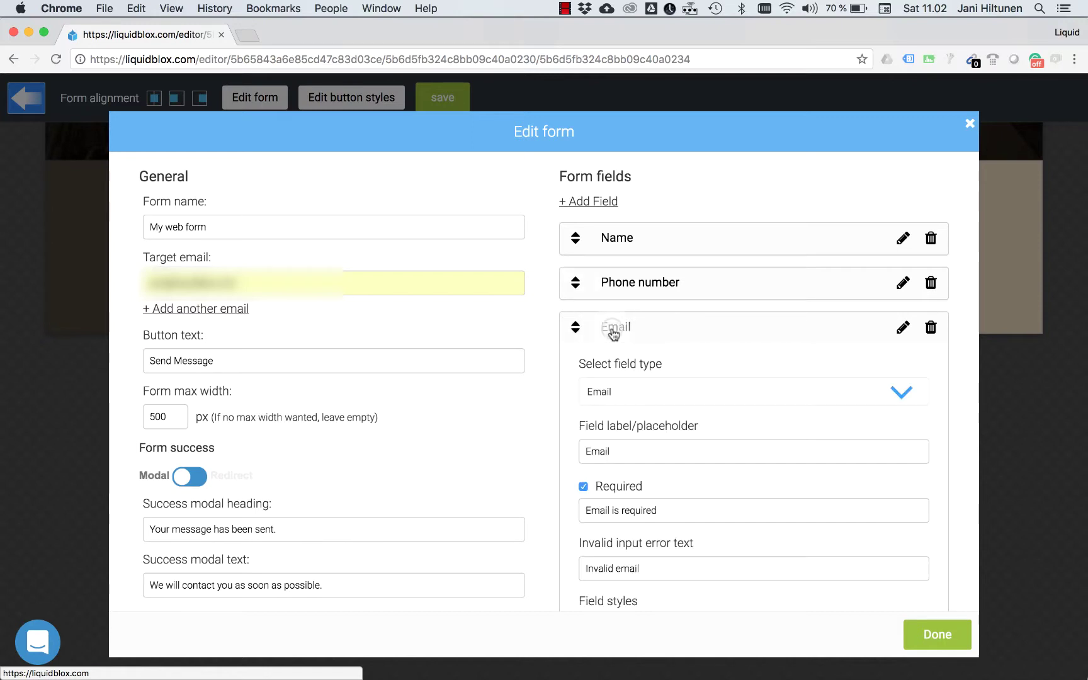
scroll(641, 468, "down", 2)
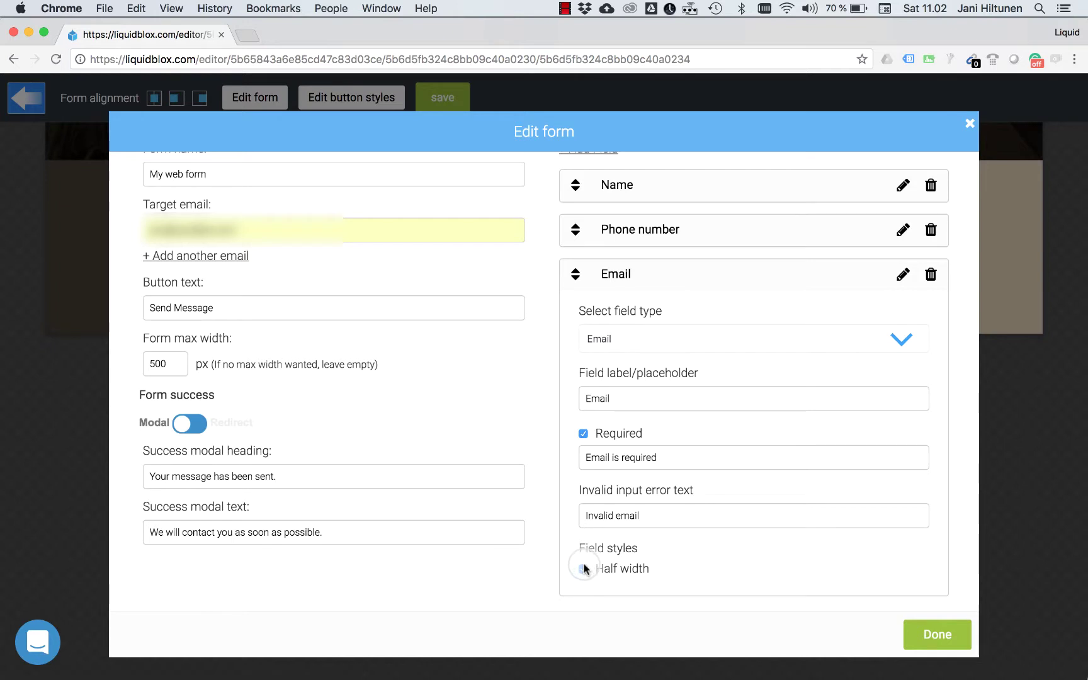
left_click(584, 568)
left_click(583, 434)
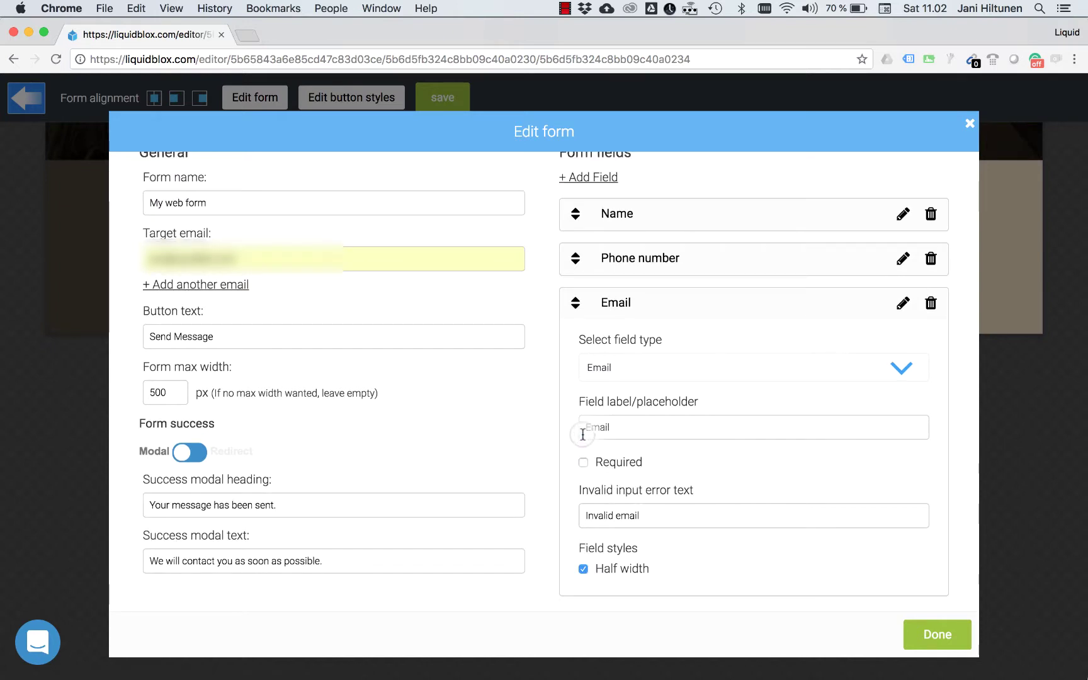
left_click(586, 315)
left_click(926, 630)
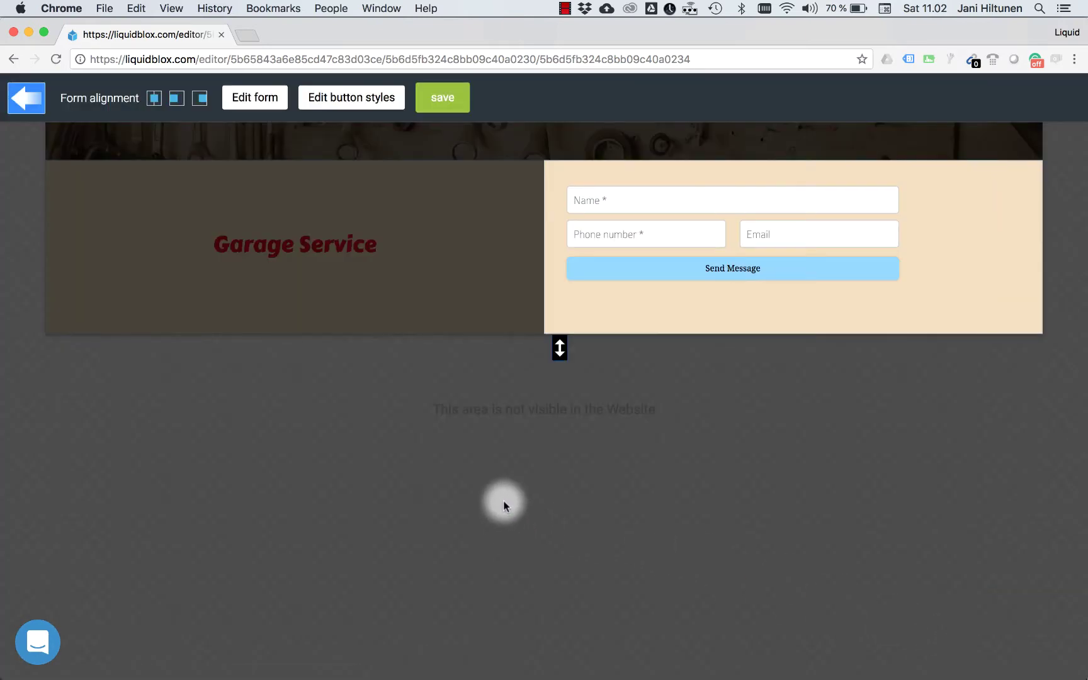
Apply the red "garage button" style to the form's Send Message button and save the form block.
left_click(378, 96)
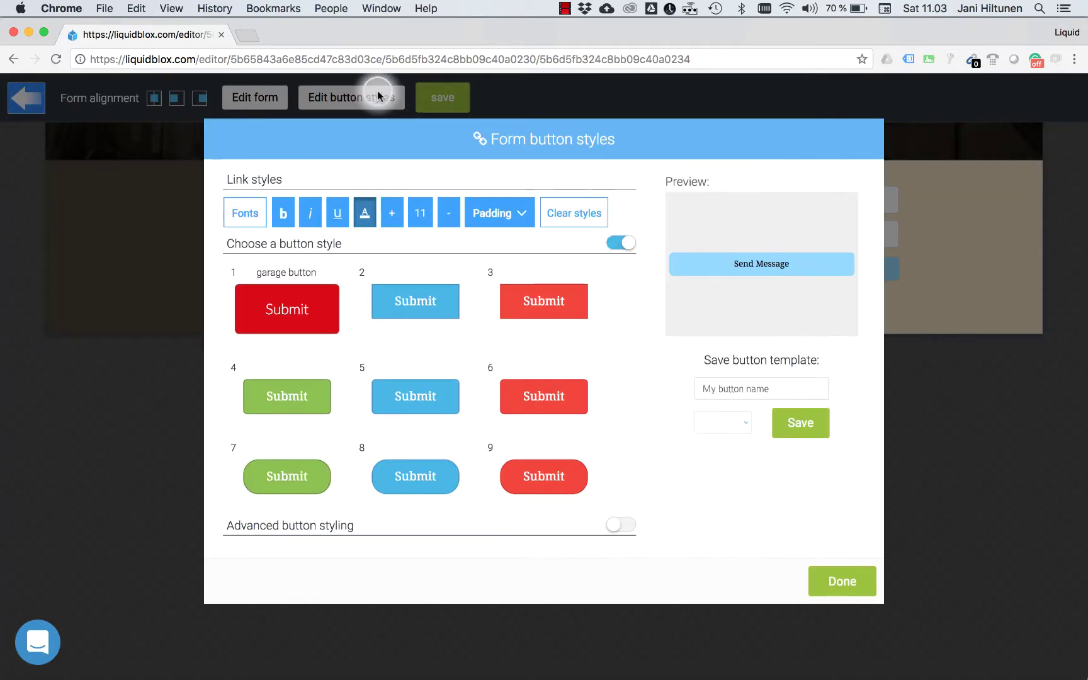
left_click(325, 306)
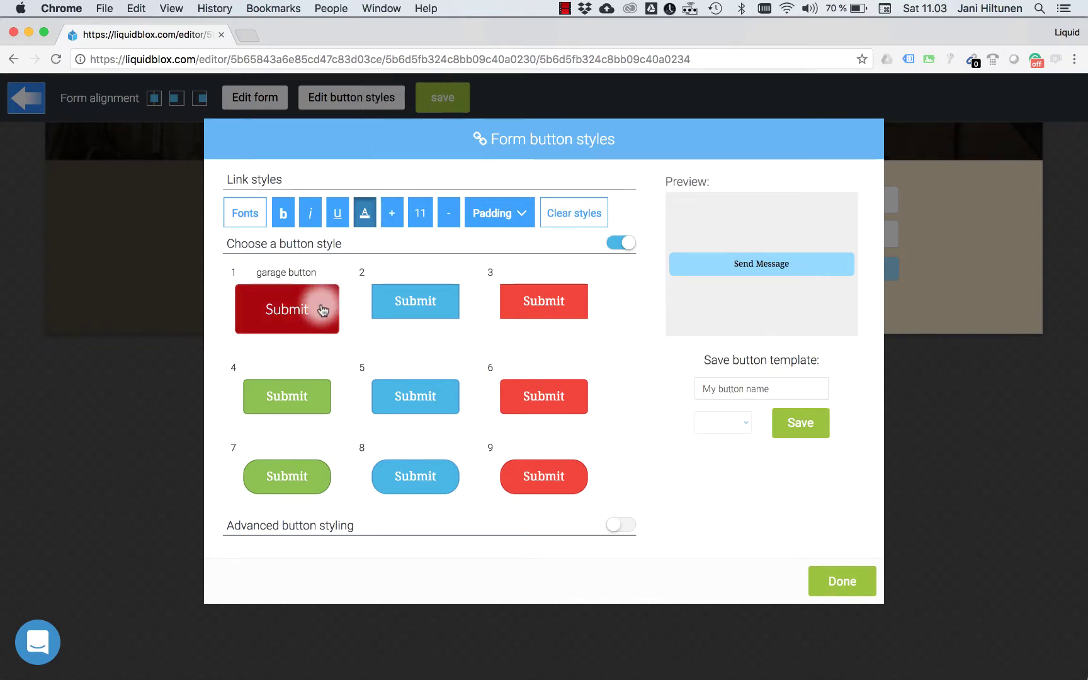
left_click(853, 580)
left_click(435, 99)
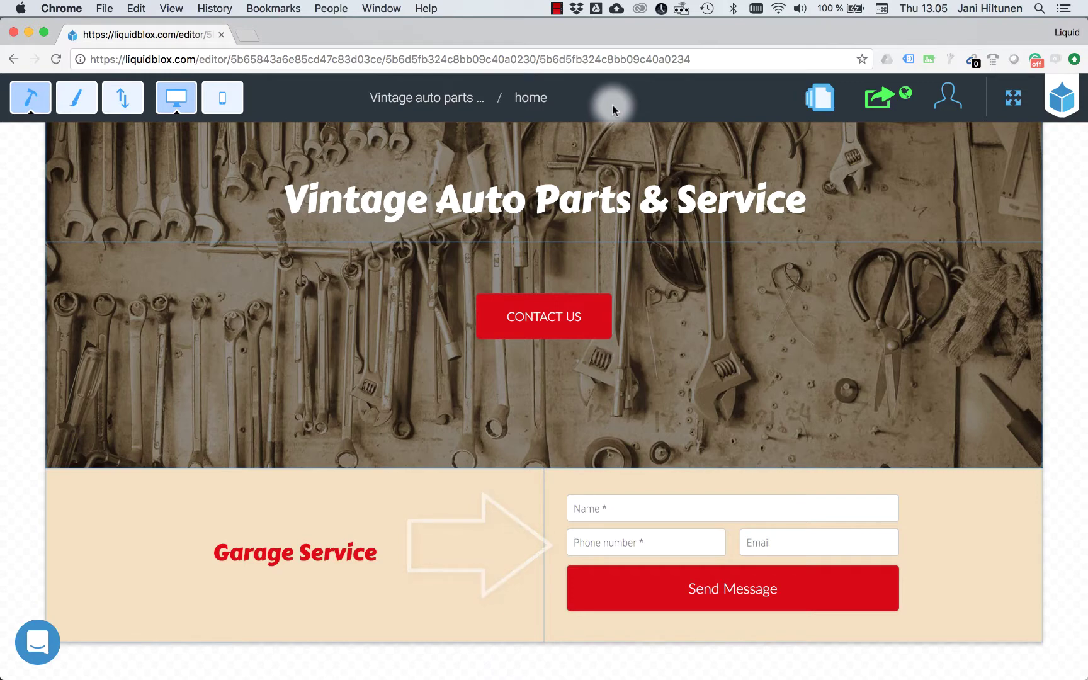
Make the logo and navigation section at the top of the page the site header.
scroll(656, 195, "up", 5)
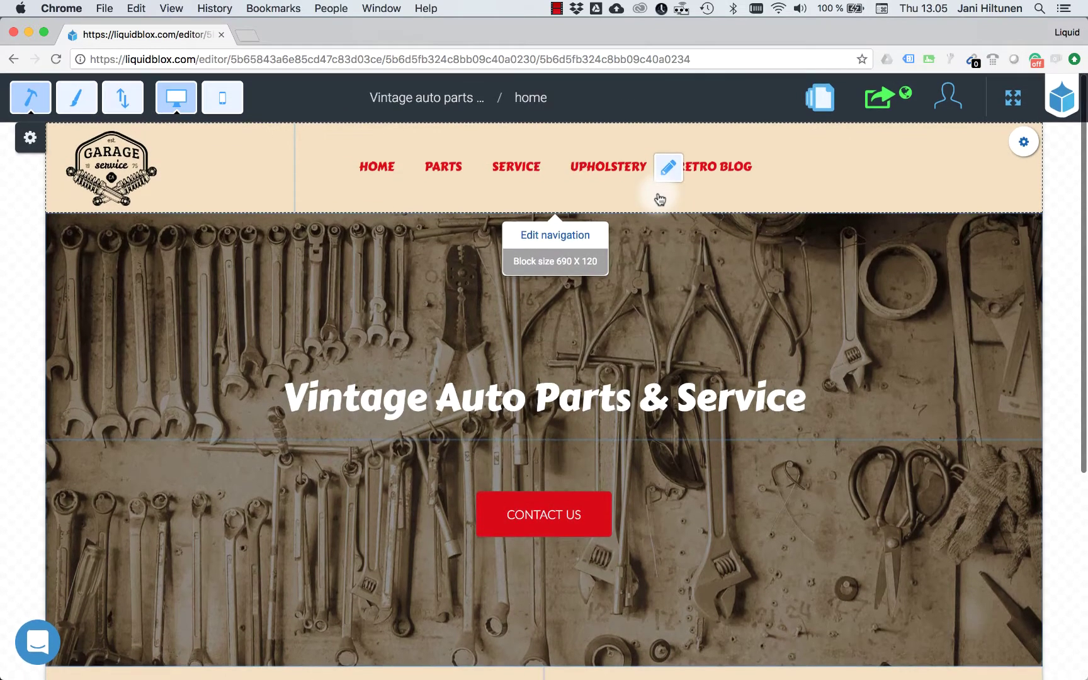
left_click(30, 138)
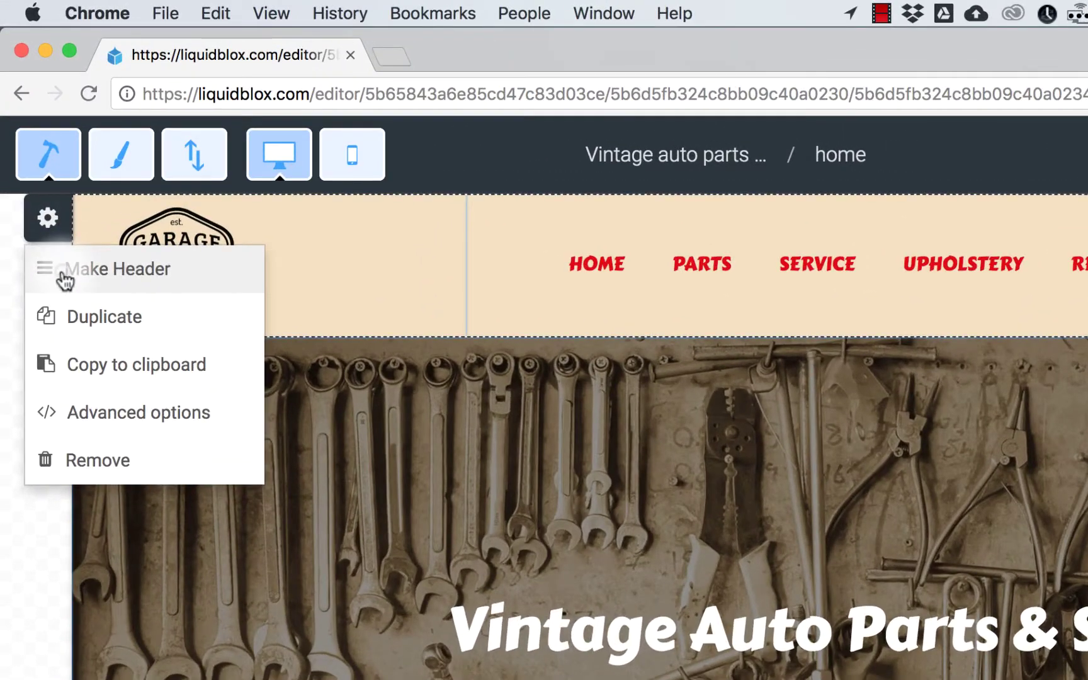
left_click(65, 281)
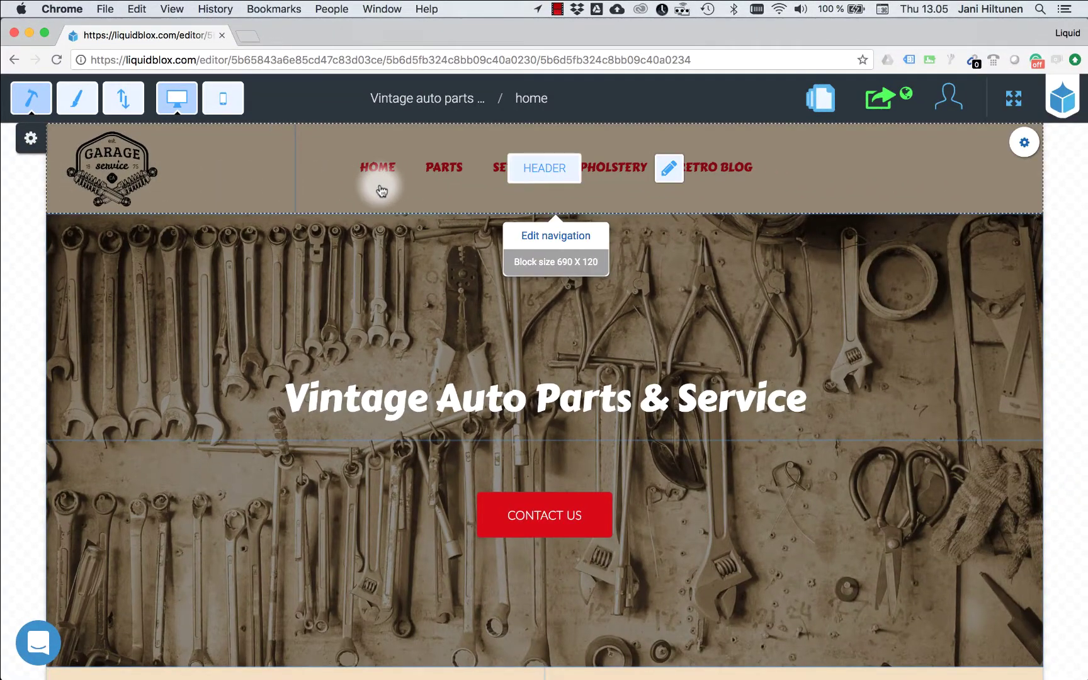
Make the beige section with the Garage Service heading and contact form the site footer.
scroll(382, 191, "down", 5)
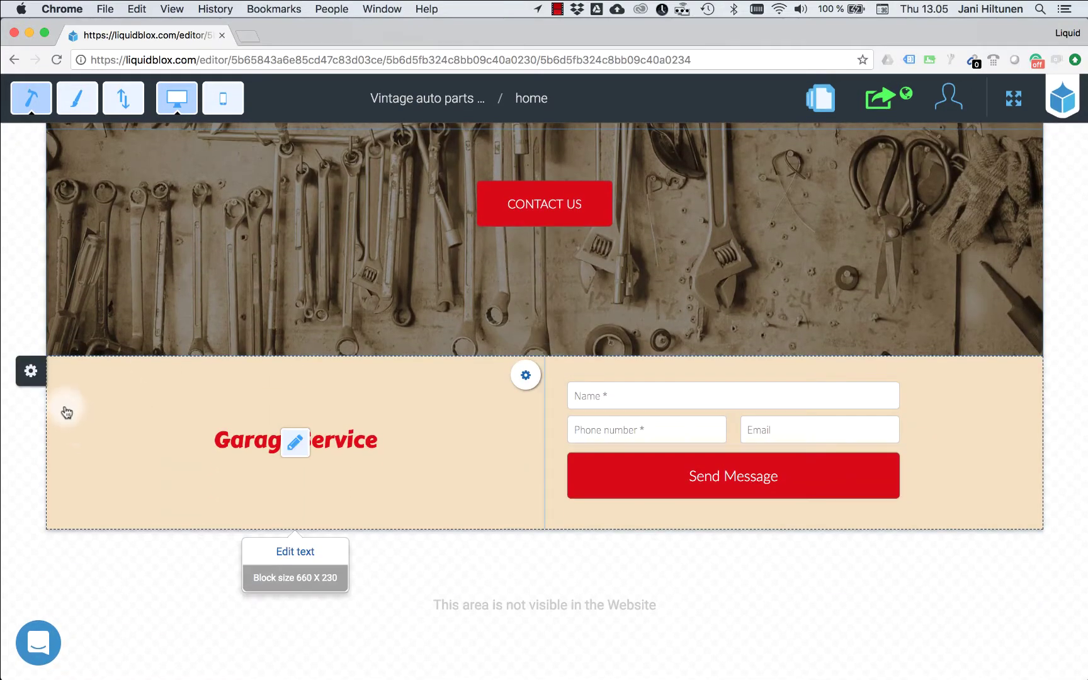
left_click(30, 371)
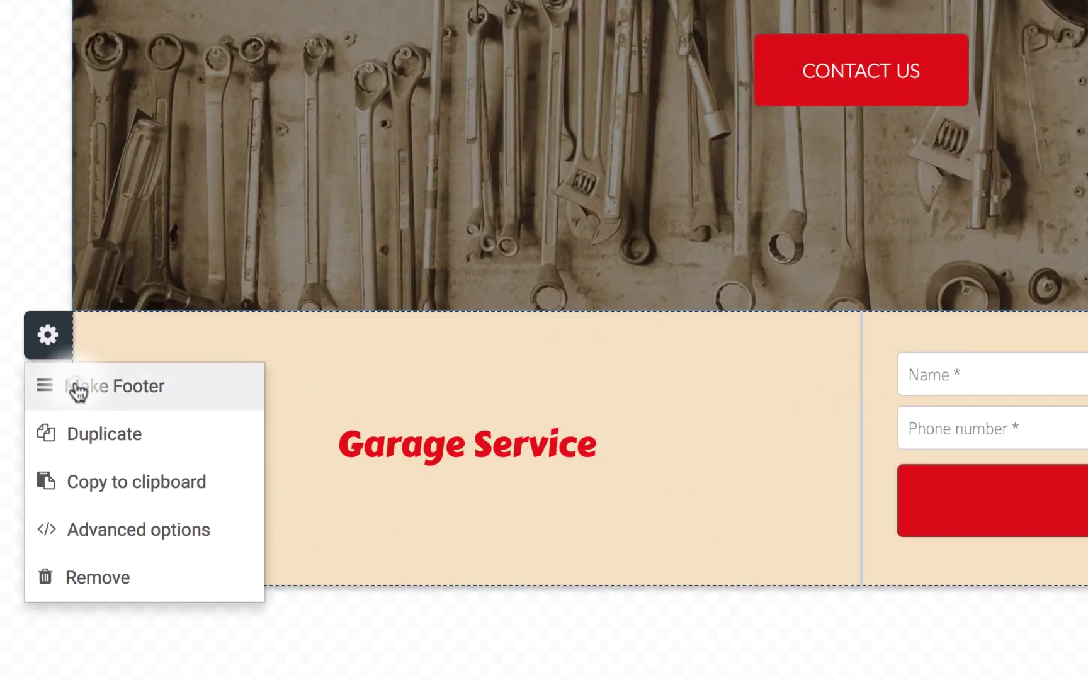
left_click(78, 389)
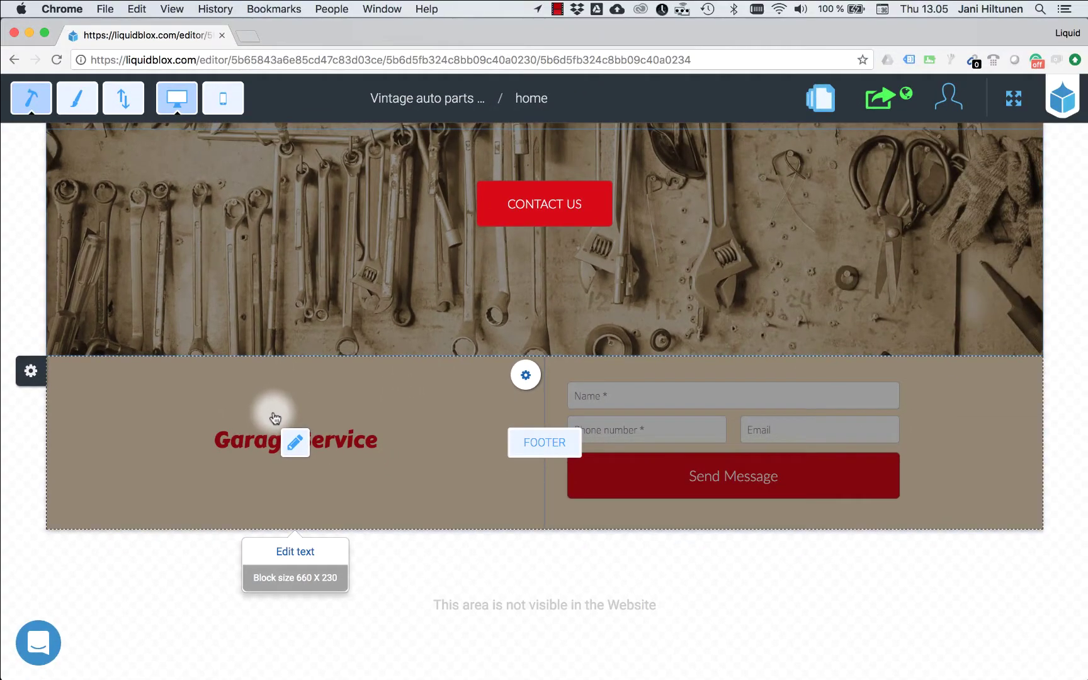
Preview the site privately and look through the home page from header to footer.
scroll(275, 312, "up", 5)
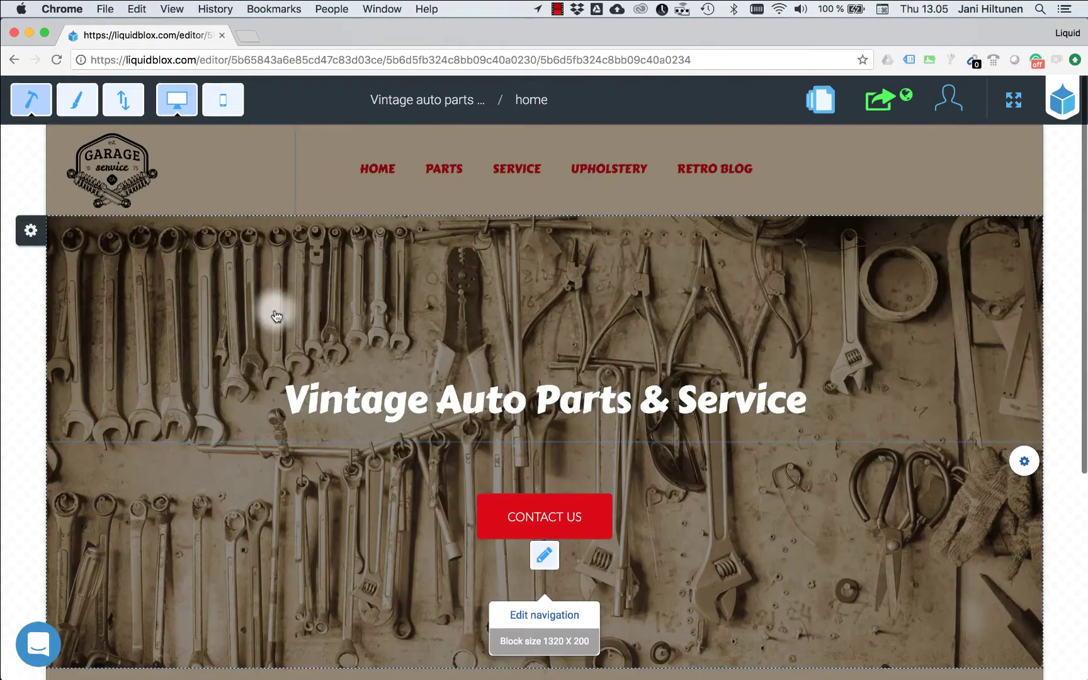
left_click(892, 106)
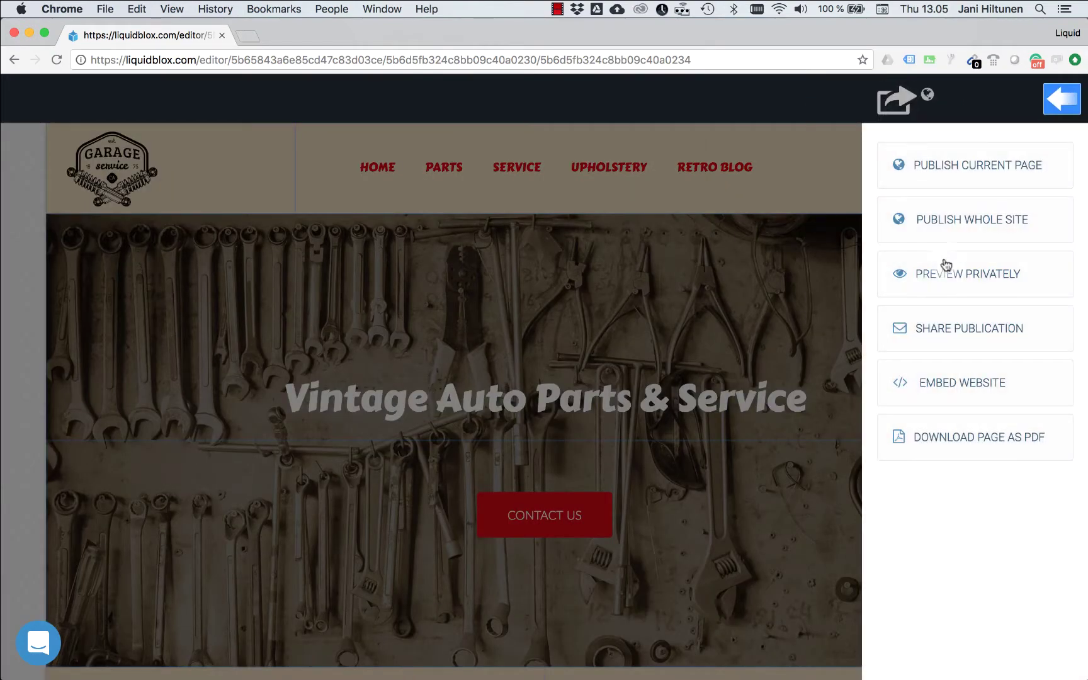
left_click(945, 266)
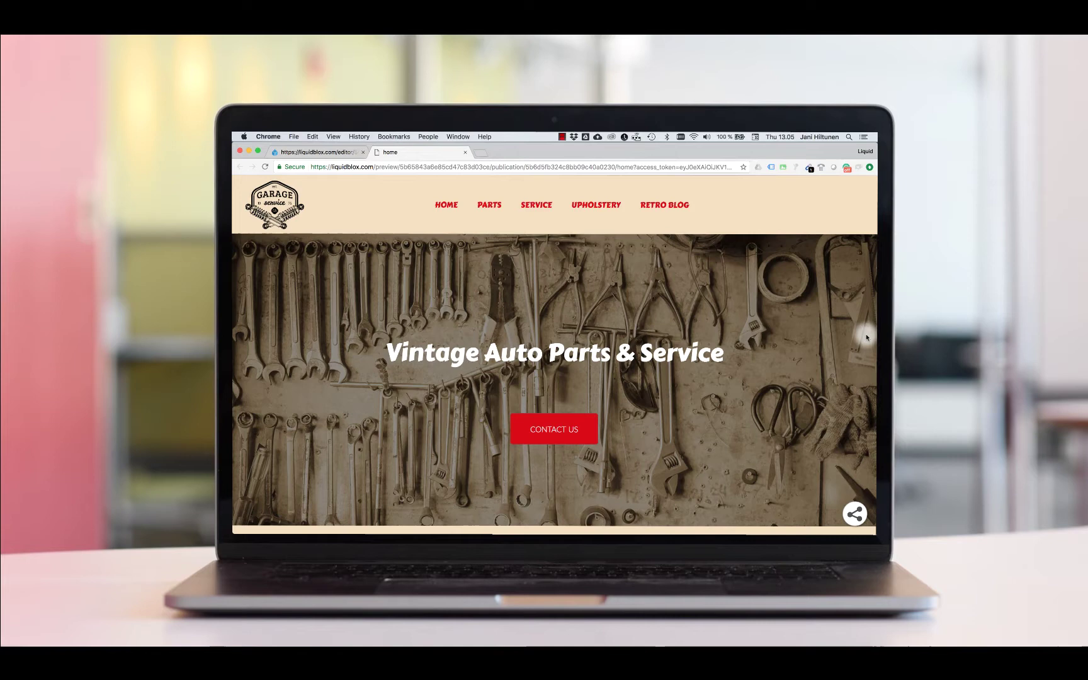
scroll(867, 338, "down", 3)
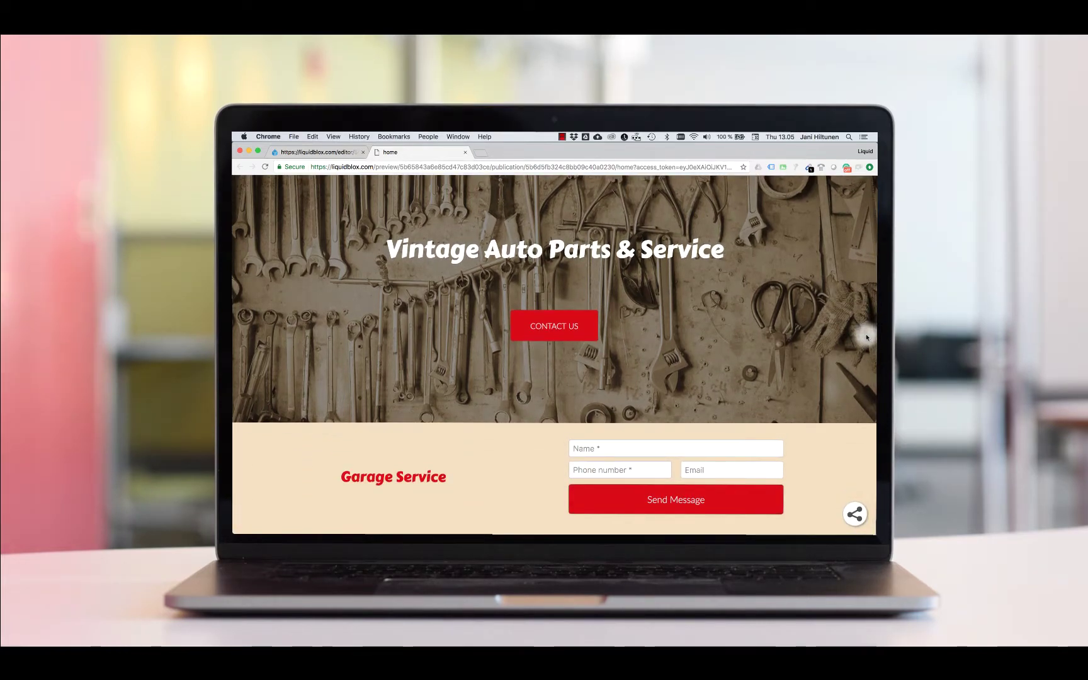
scroll(867, 338, "up", 3)
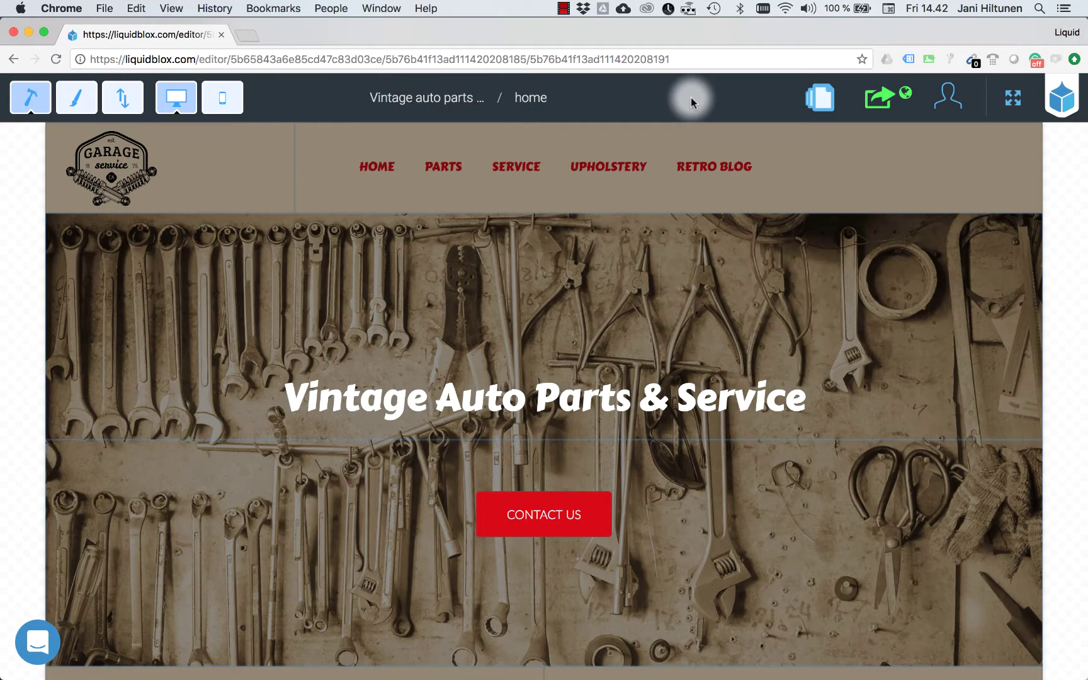
Enable the mobile menu for the header's navigation links and save the navigation block.
left_click(643, 177)
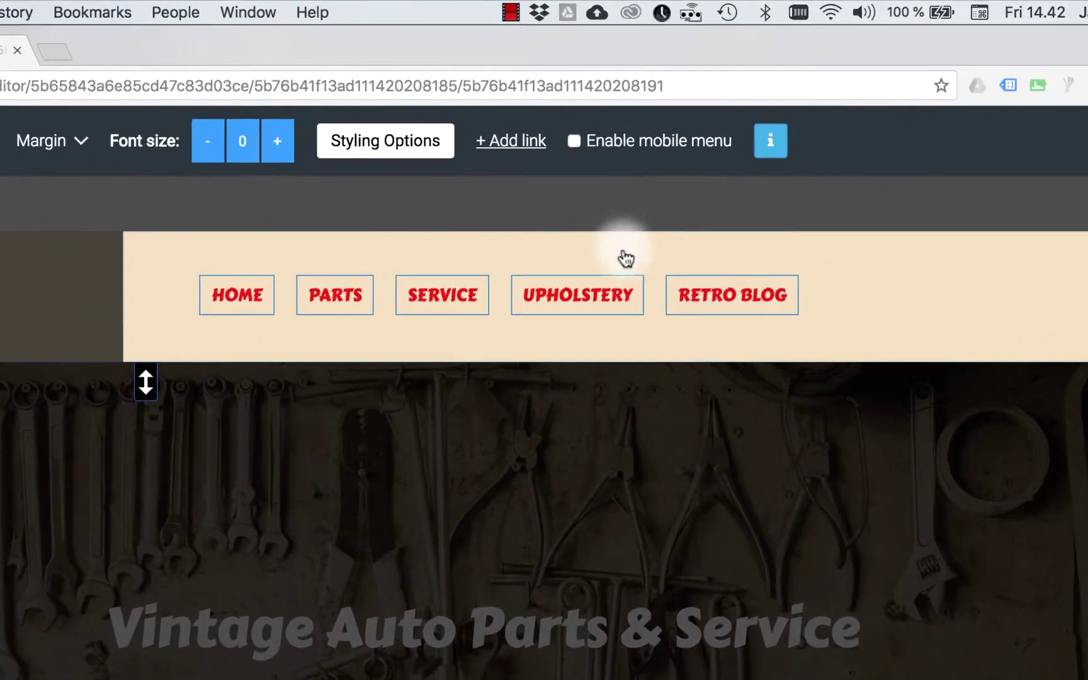
left_click(572, 143)
left_click(868, 154)
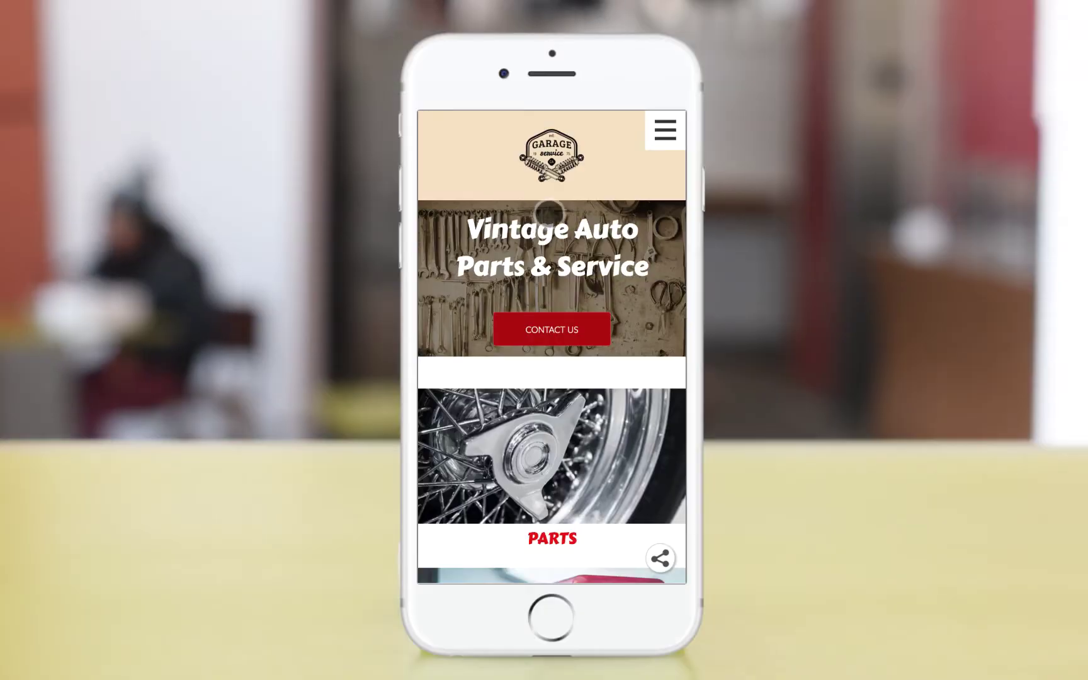
Check the mobile menu in the phone view of the site by opening and closing it.
left_click(661, 133)
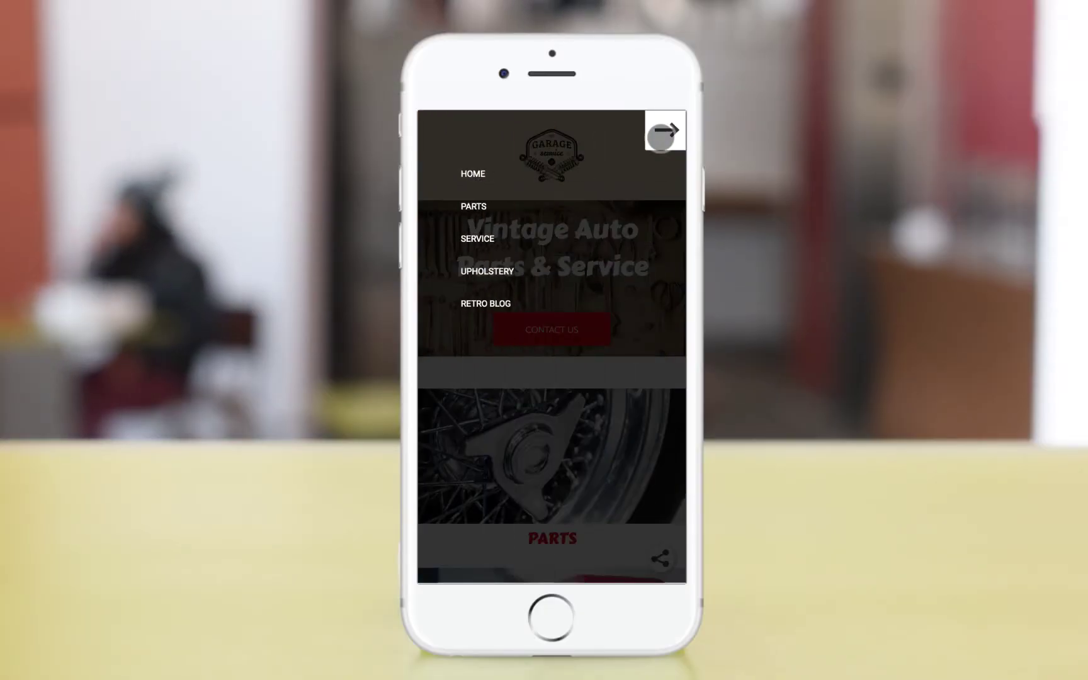
left_click(662, 134)
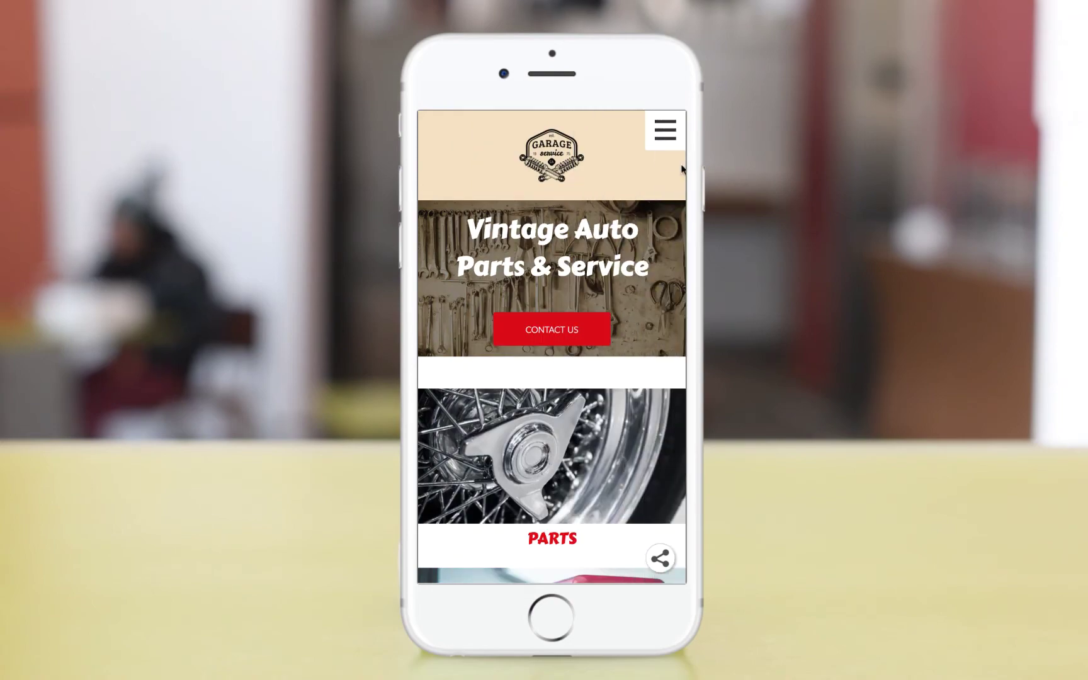